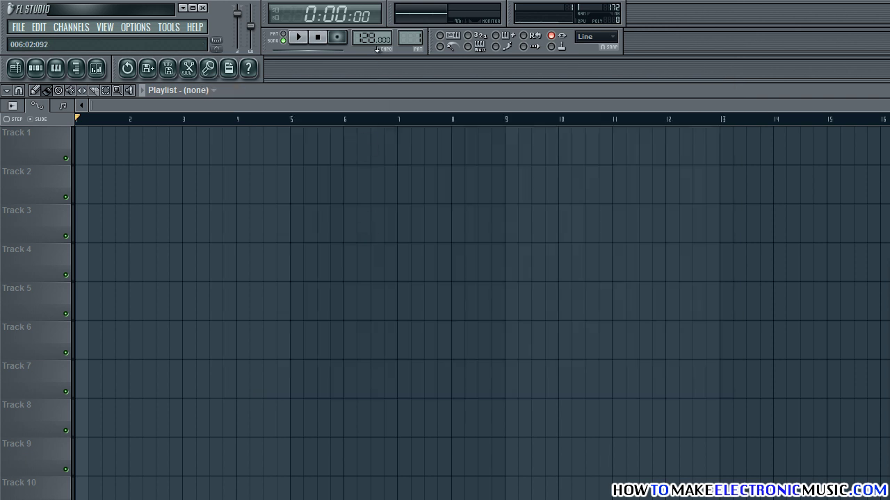
Set the project tempo to 170 BPM and show the hint bar toolbar
drag(372, 38, 372, 5)
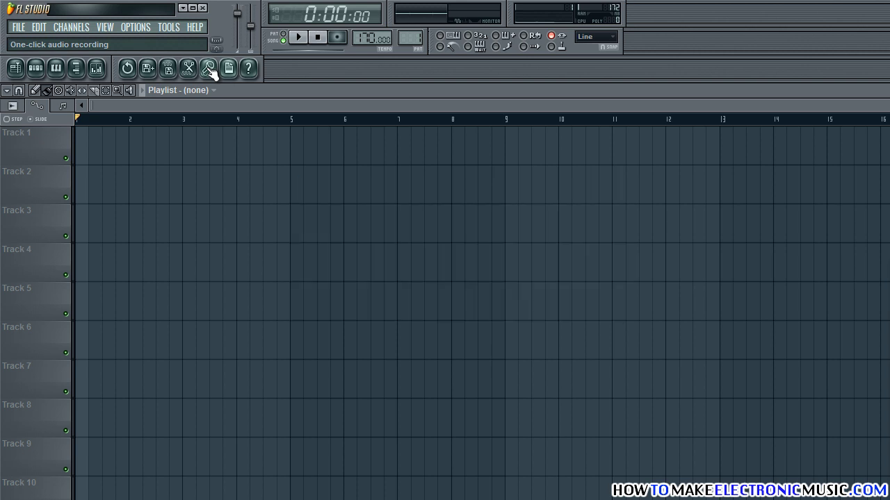
click(105, 27)
mouse_move(172, 155)
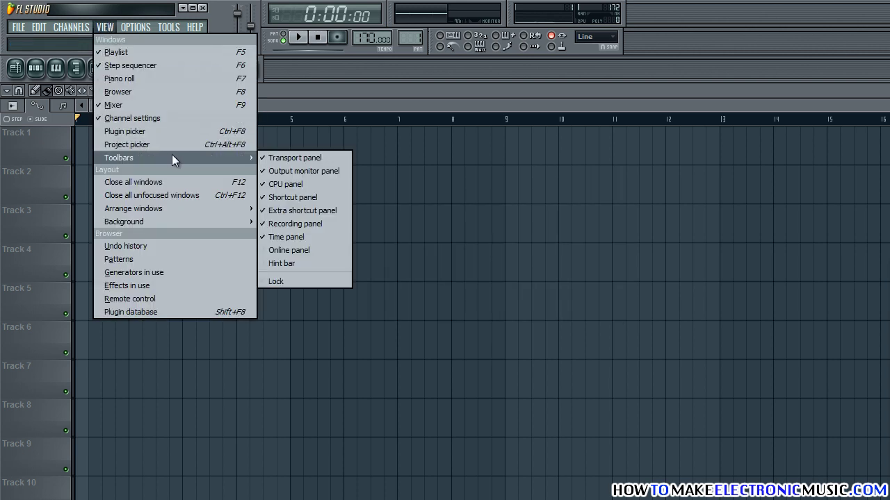
click(283, 261)
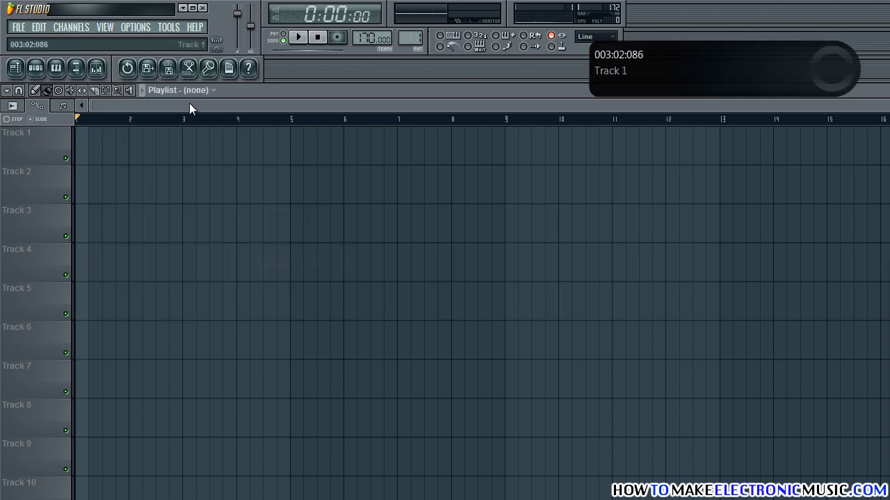
Add a 3xOsc channel and set its shapes to saw for Osc 1, square for Osc 2 and saw for Osc 3
click(85, 27)
mouse_move(104, 41)
click(253, 173)
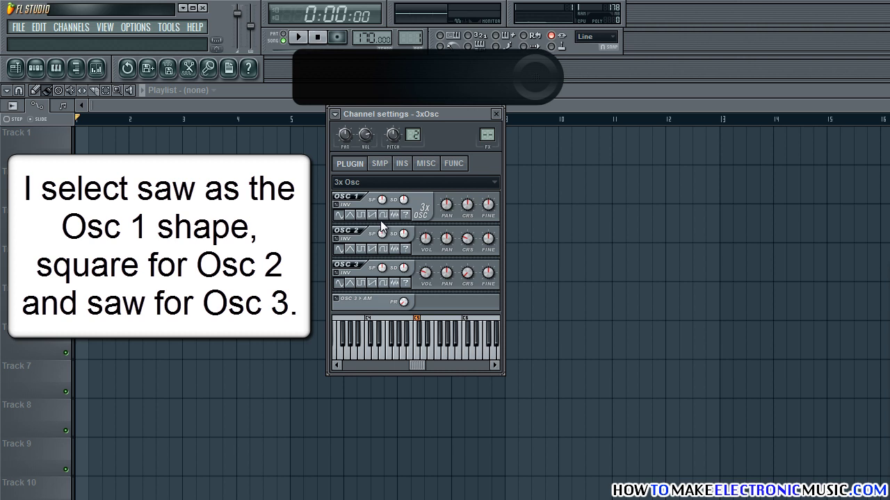
click(373, 215)
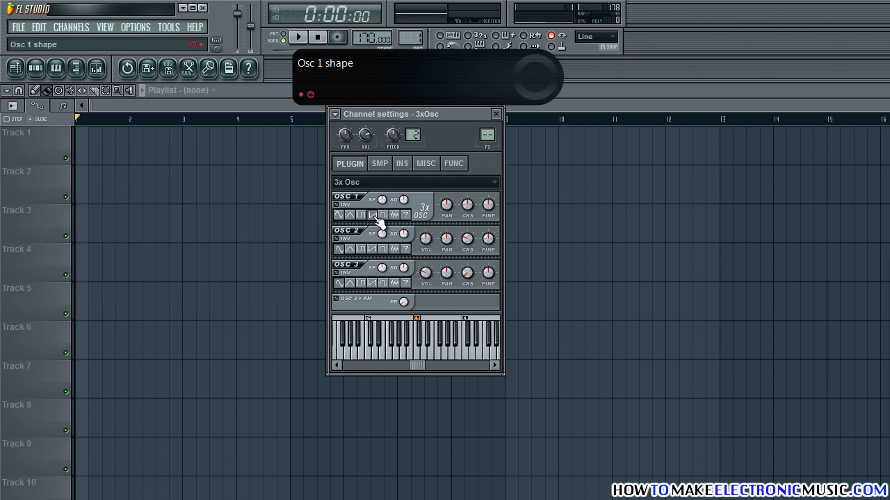
click(362, 249)
click(373, 282)
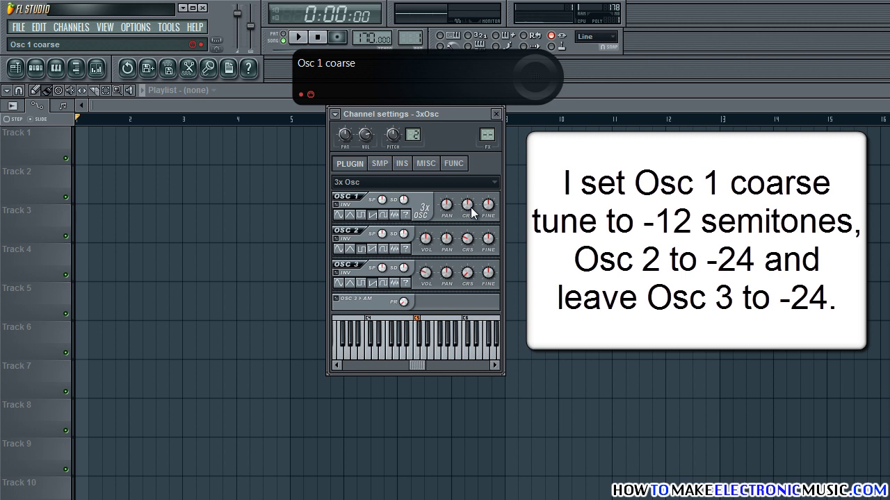
Set coarse tune to -12 for Osc 1 and -24 for Osc 2, with Osc 3 mix level at 38% and its stereo detune raised
drag(471, 208, 493, 324)
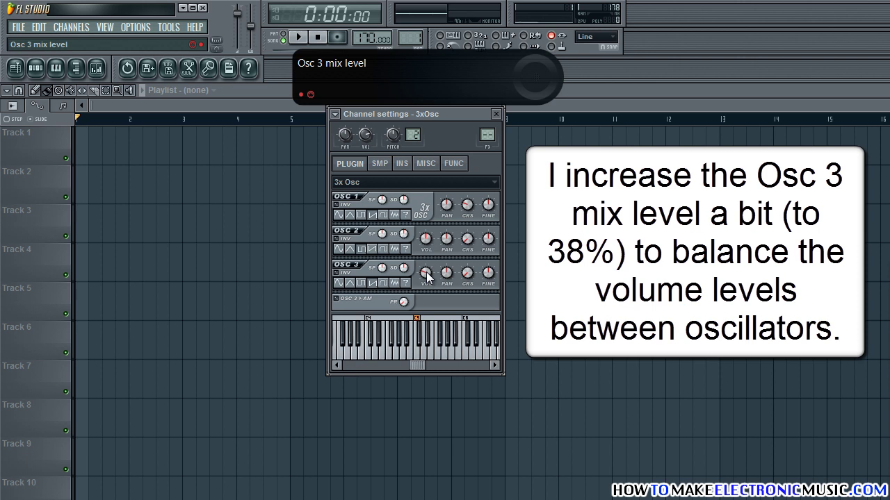
drag(426, 276, 433, 256)
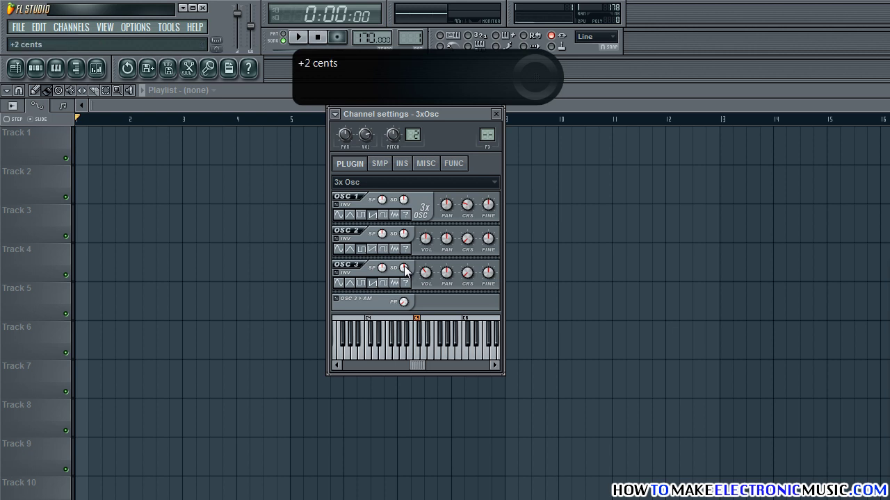
scroll(404, 269, up, 2)
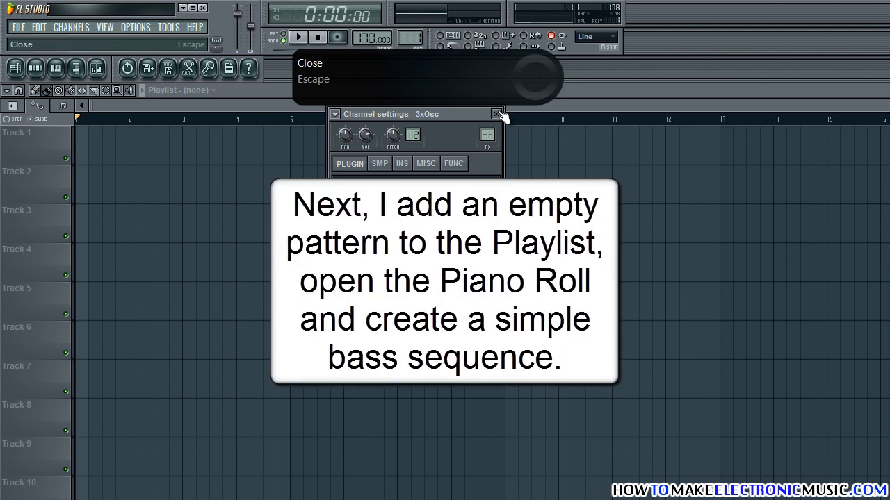
click(499, 114)
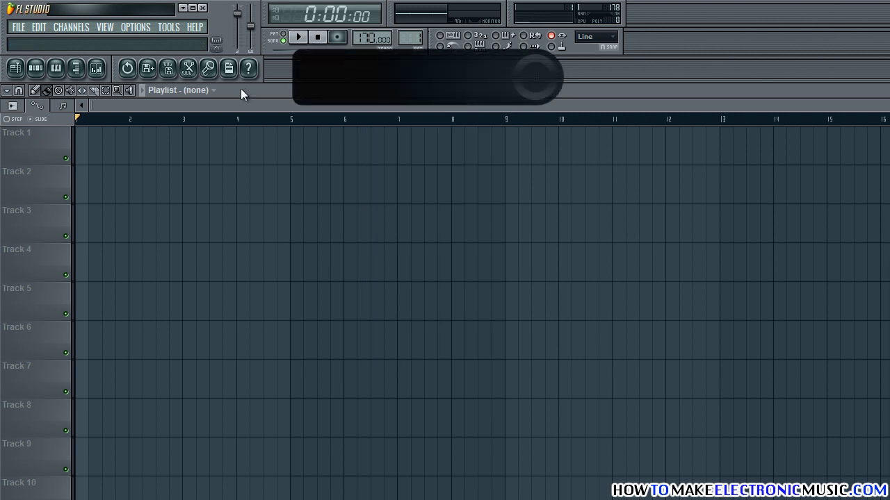
Place a Pattern 1 clip at bar 1 on Track 1 of the playlist
click(200, 90)
click(205, 118)
click(80, 143)
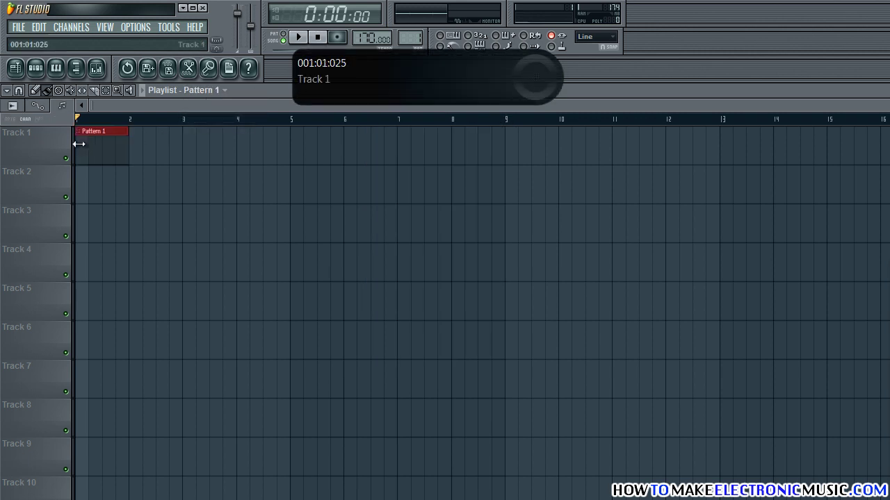
In the 3xOsc channel's piano roll, draw an E3 note spanning all of bar 1
key(F6)
right_click(328, 196)
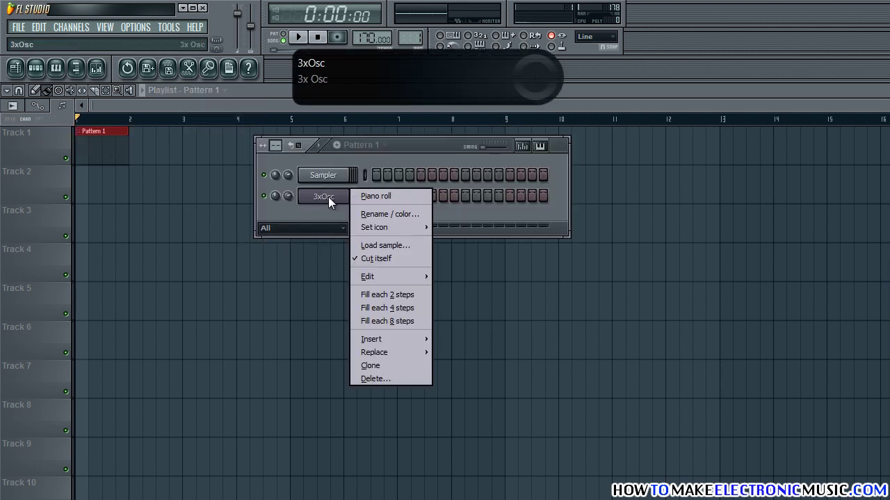
click(351, 198)
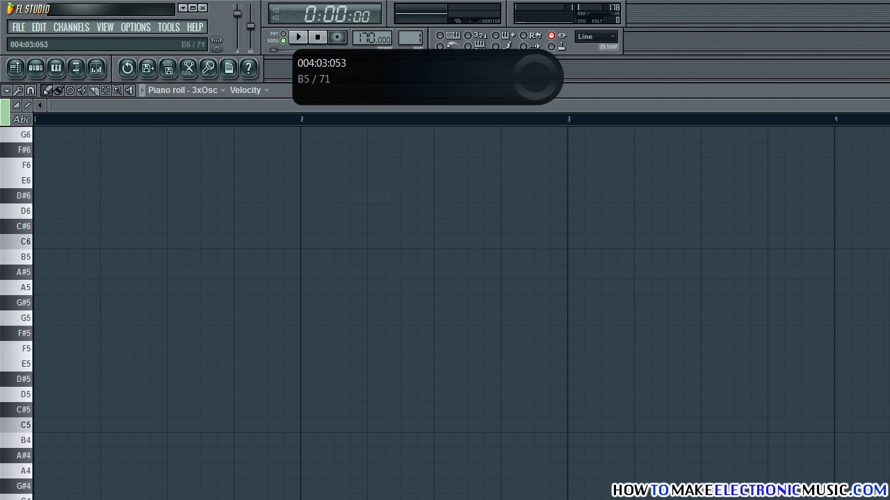
scroll(174, 264, down, 6)
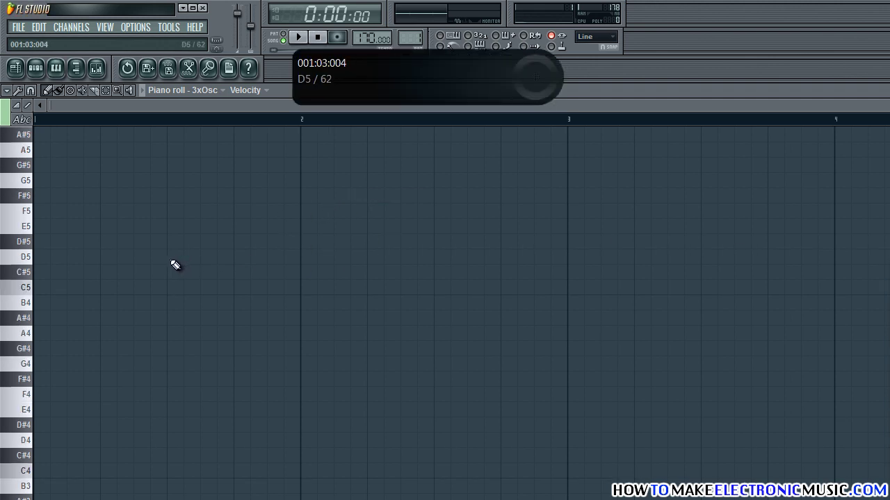
scroll(174, 264, down, 2)
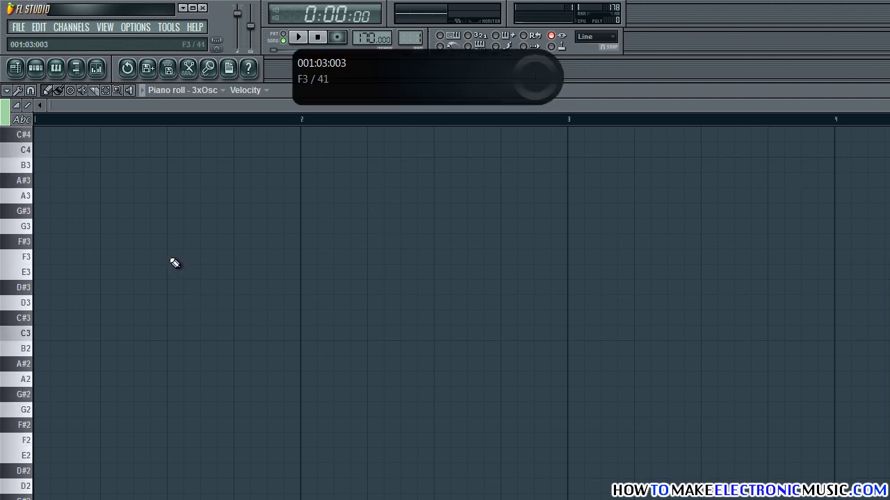
click(39, 272)
drag(199, 272, 300, 272)
Fill bar 2 with a one-beat G3, a half-beat F#3 and a D#3 held to the end of the bar
click(306, 226)
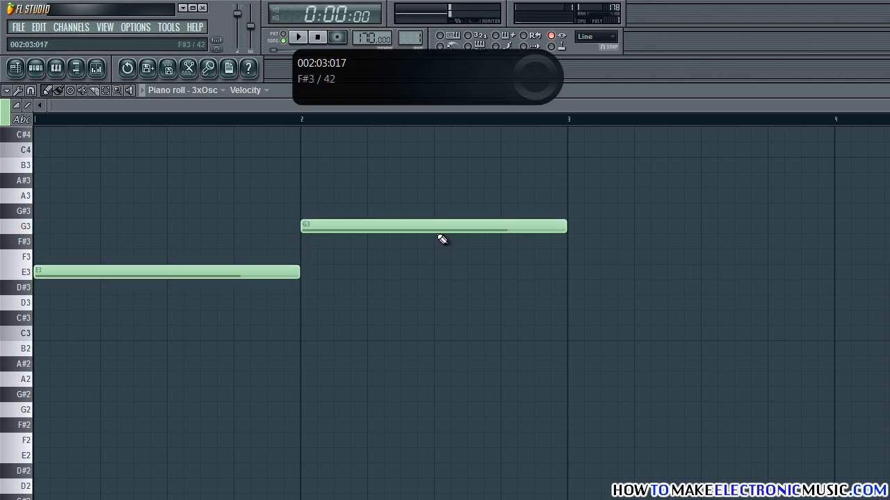
drag(563, 225, 366, 224)
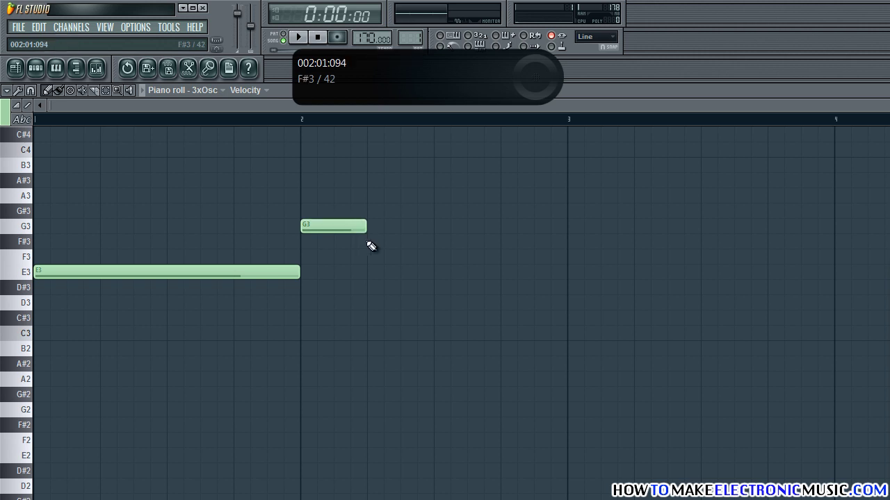
click(369, 242)
drag(432, 241, 403, 244)
click(403, 286)
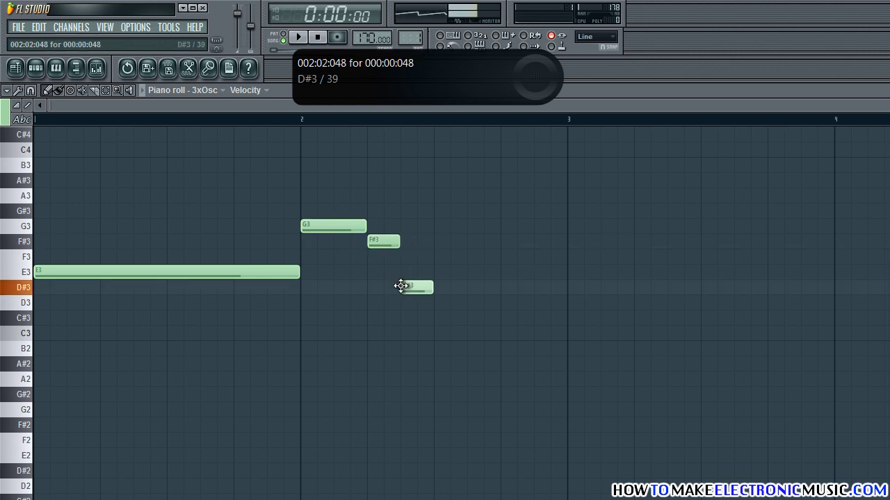
drag(430, 286, 565, 286)
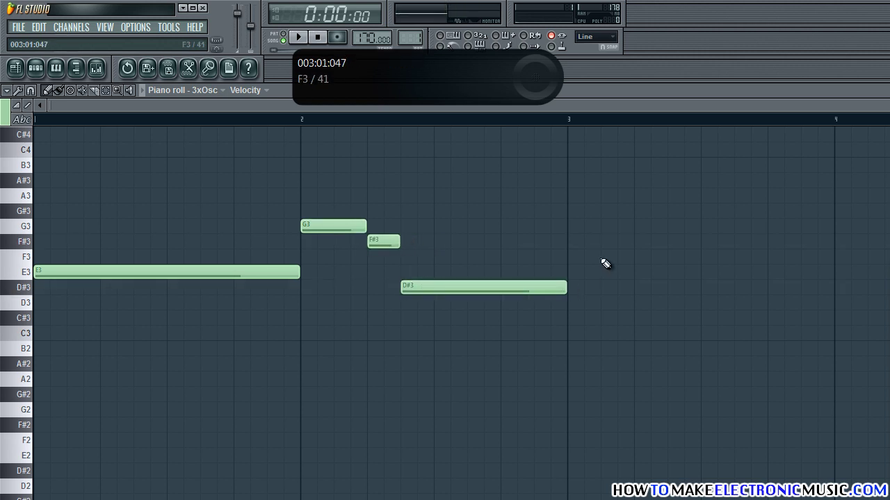
Play back the bass sequence, close the piano roll and stop playback
key(space)
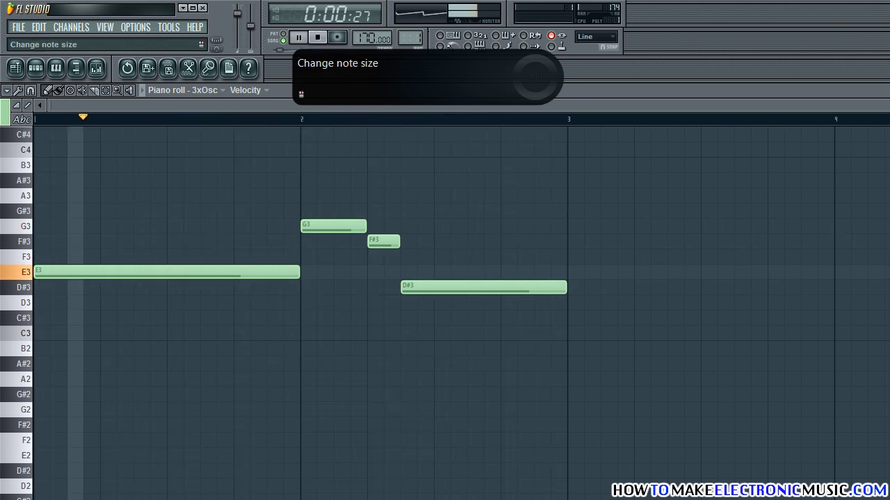
key(Escape)
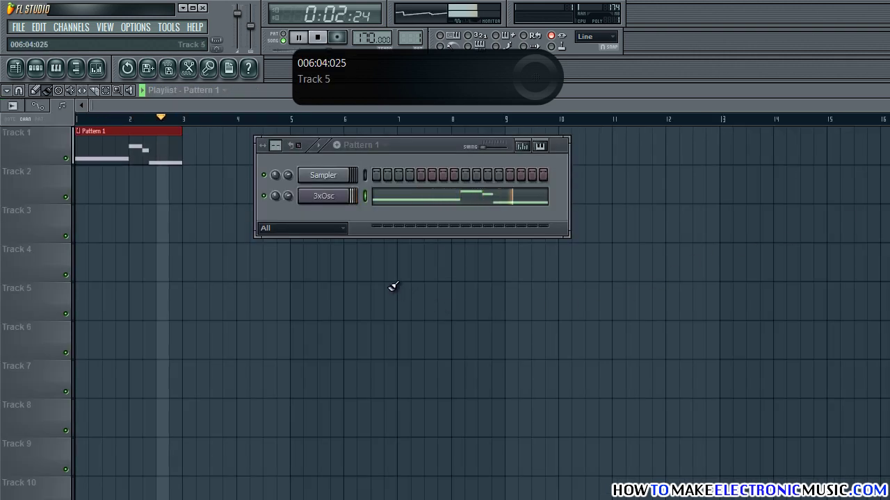
key(space)
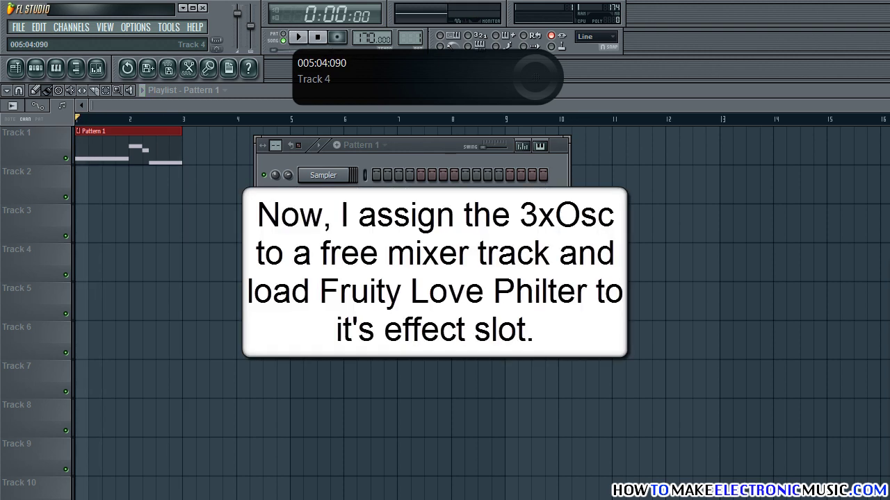
Assign the 3xOsc channel to a free mixer track and load Fruity Love Philter in effect slot 1
click(326, 197)
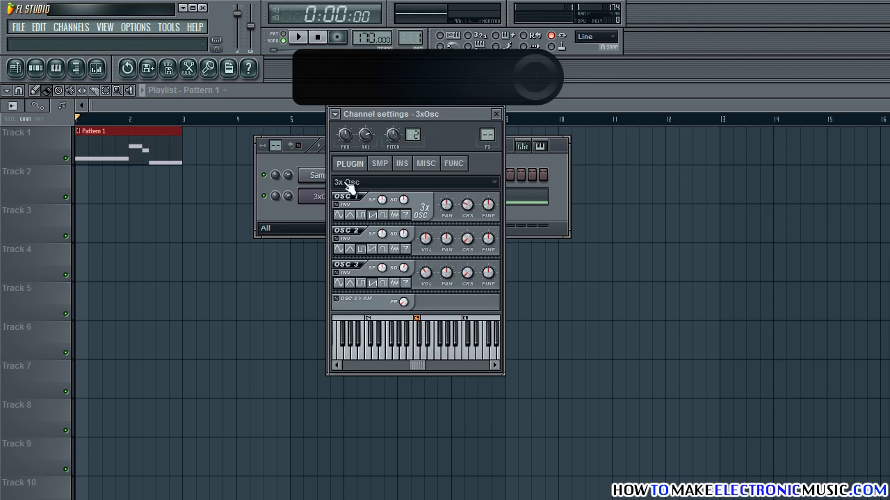
click(337, 116)
click(377, 141)
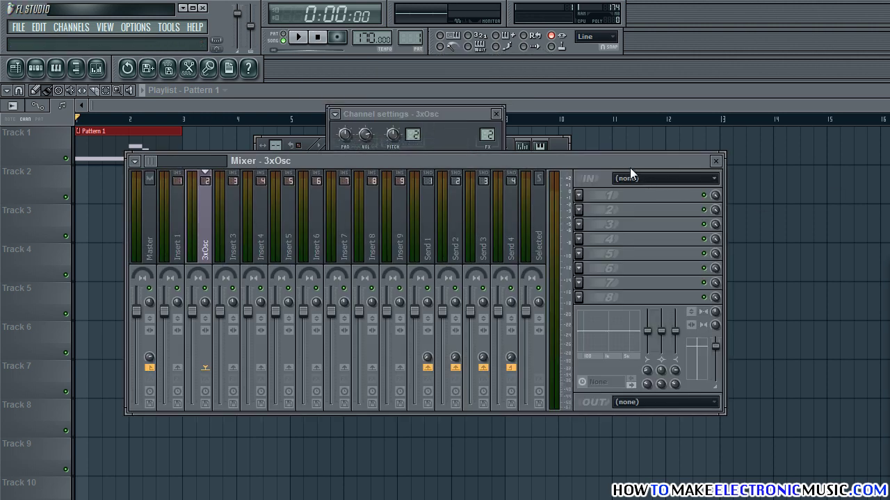
click(579, 195)
mouse_move(583, 205)
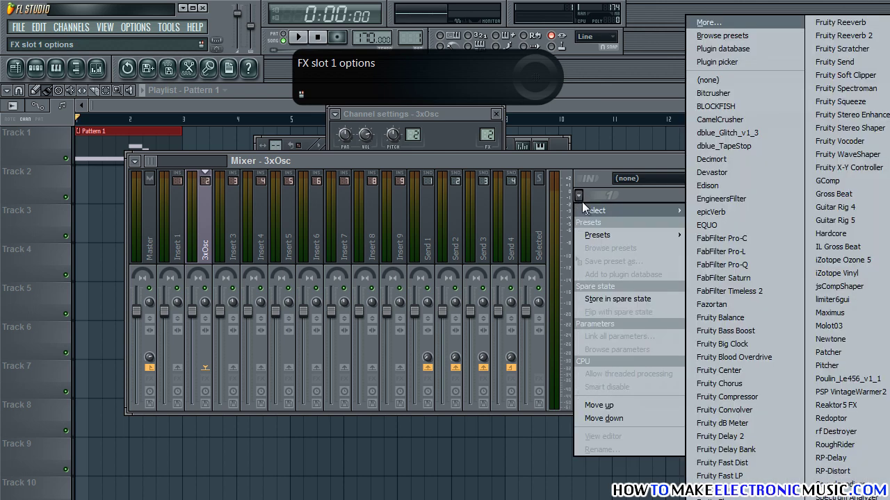
click(744, 499)
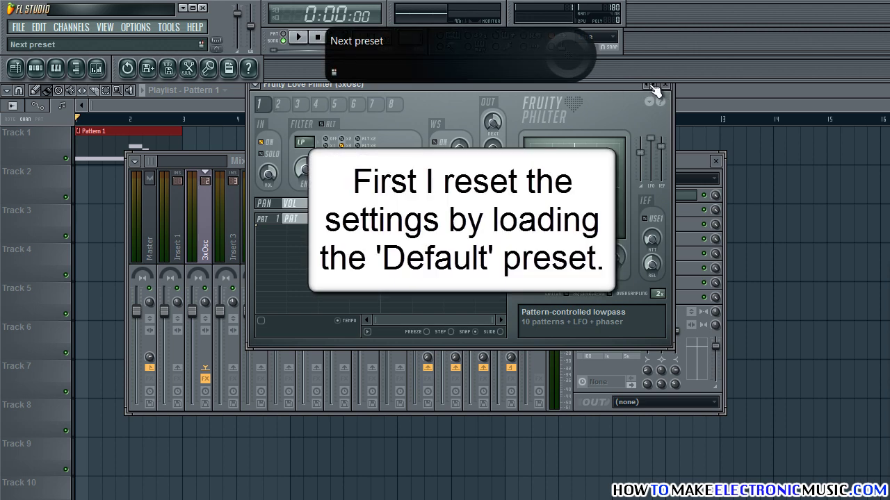
Load the Default preset in Fruity Love Philter and lower filter unit 1's output volume to 55%
right_click(648, 85)
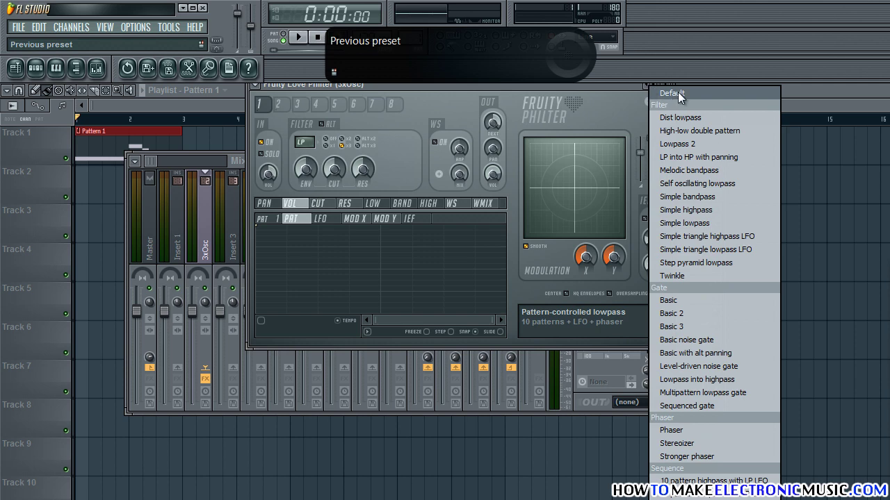
click(675, 94)
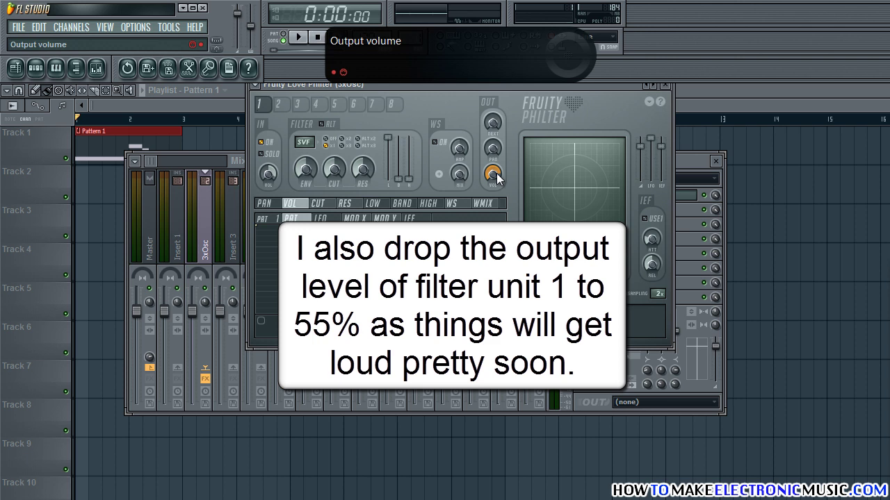
drag(496, 173, 522, 245)
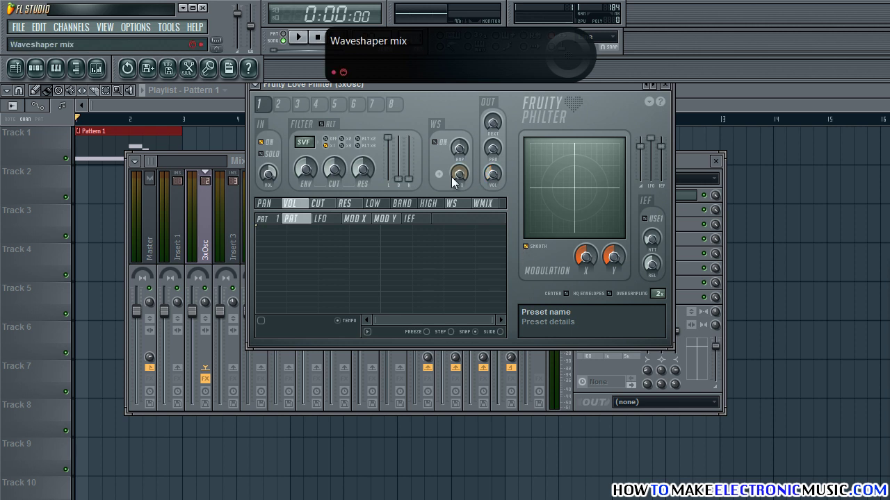
Set filter unit 1 to LP 3 with cutoff envelope amount 100%, cutoff frequency 18% and resonance 89%, auditioning the sound
click(305, 143)
click(350, 309)
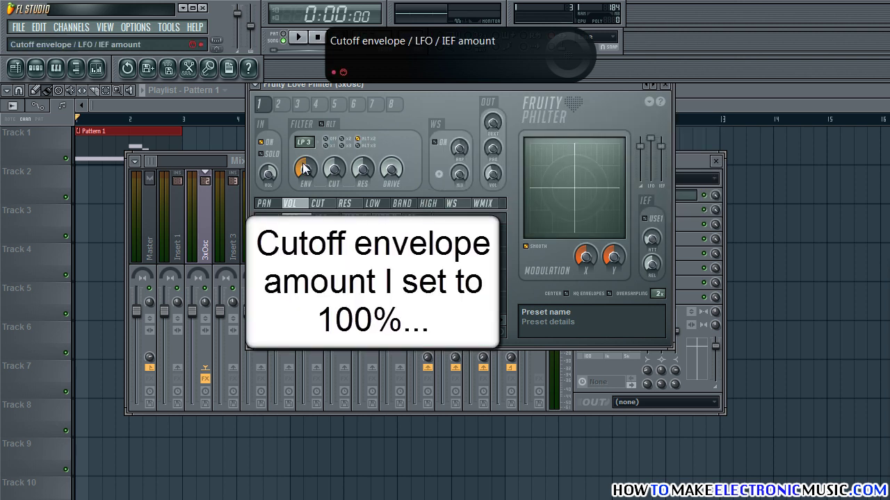
drag(304, 169, 304, 132)
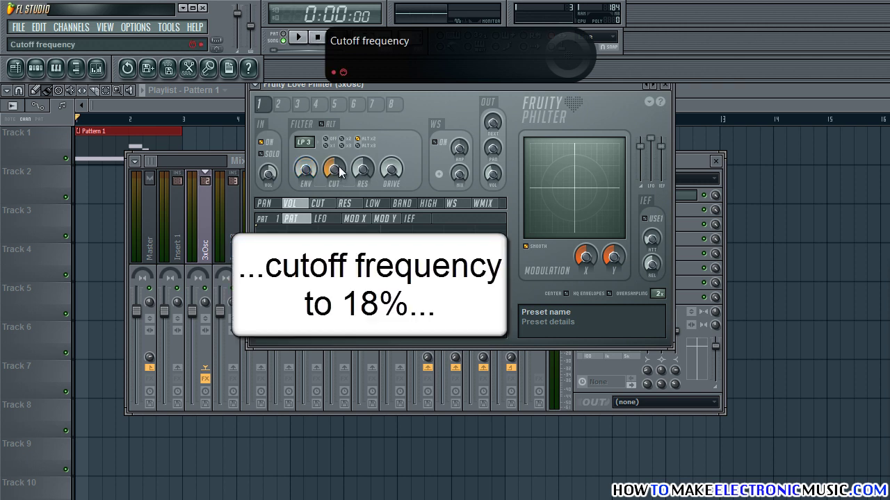
drag(338, 166, 357, 223)
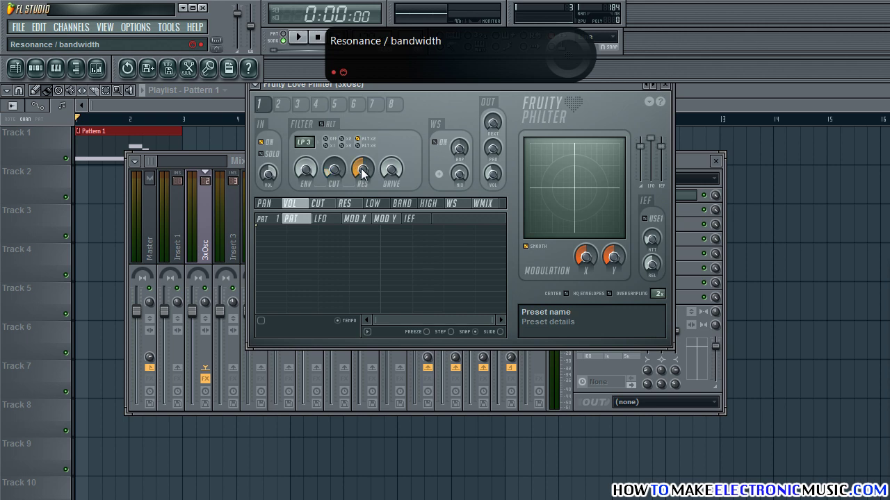
key(space)
drag(362, 173, 364, 99)
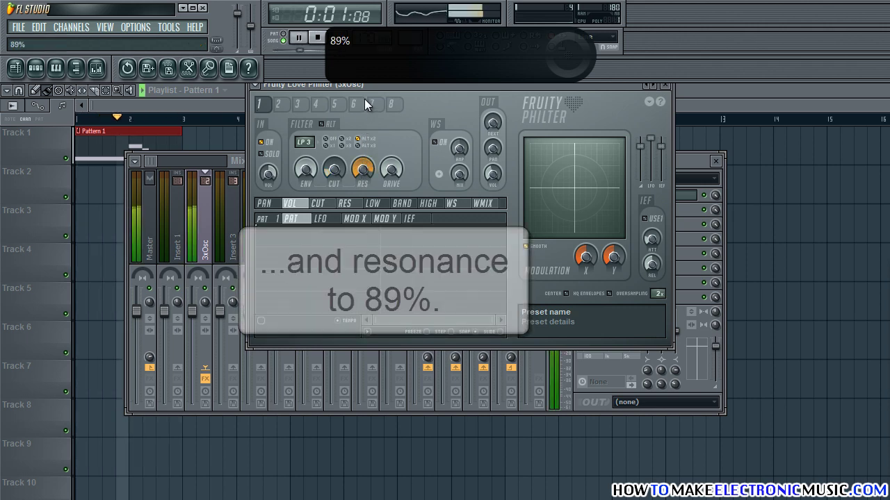
key(space)
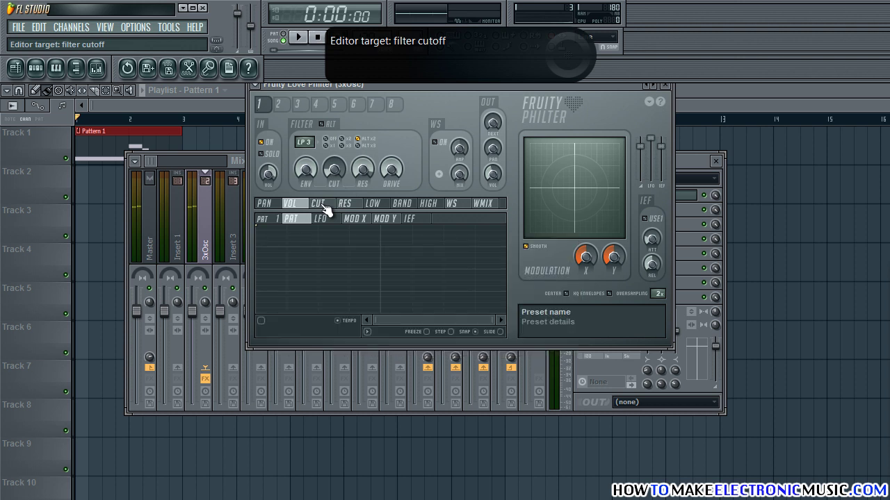
Set up a tempo-based LFO on filter cutoff with speed 000:01:000, and lower the 3xOsc mixer track's volume
click(325, 208)
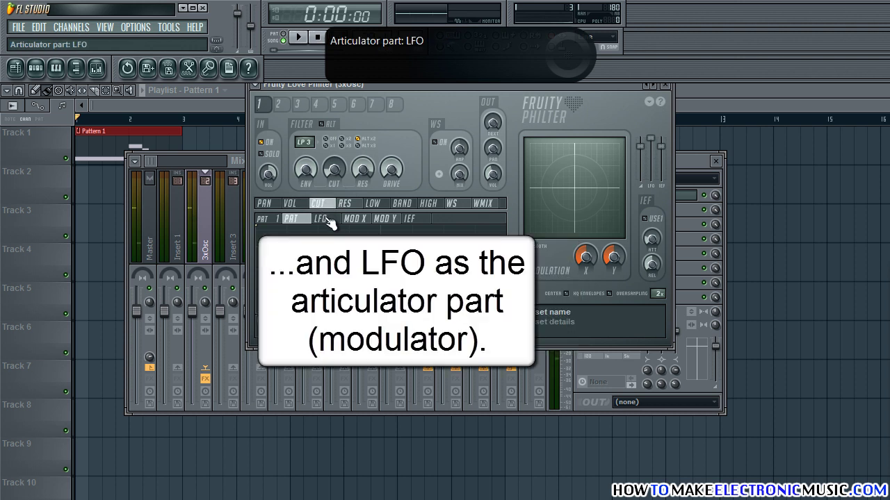
click(321, 219)
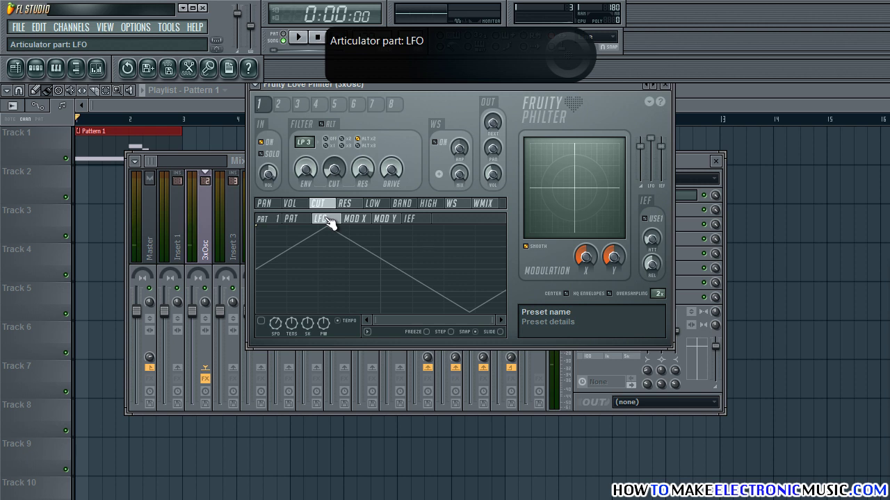
click(263, 321)
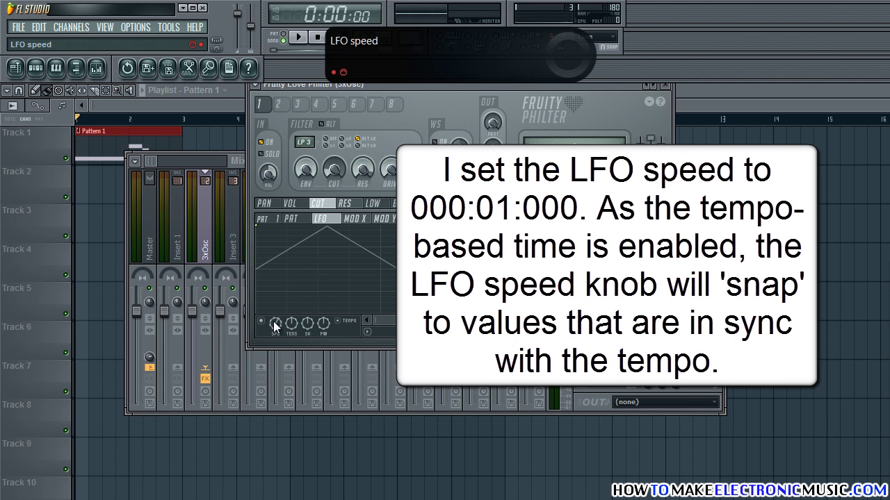
drag(273, 321, 284, 292)
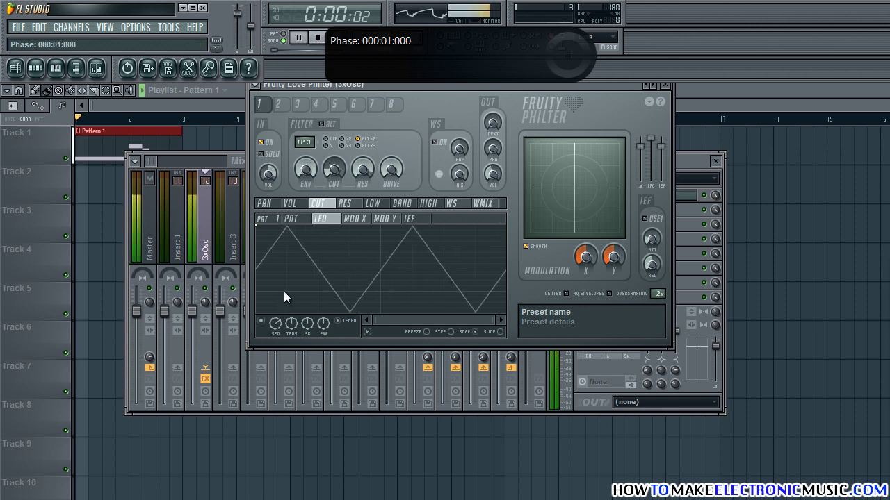
drag(198, 320, 209, 344)
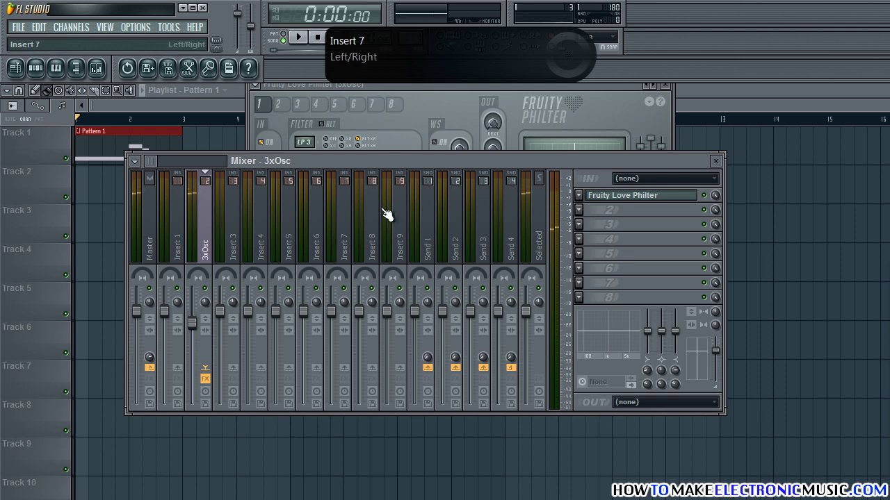
click(409, 125)
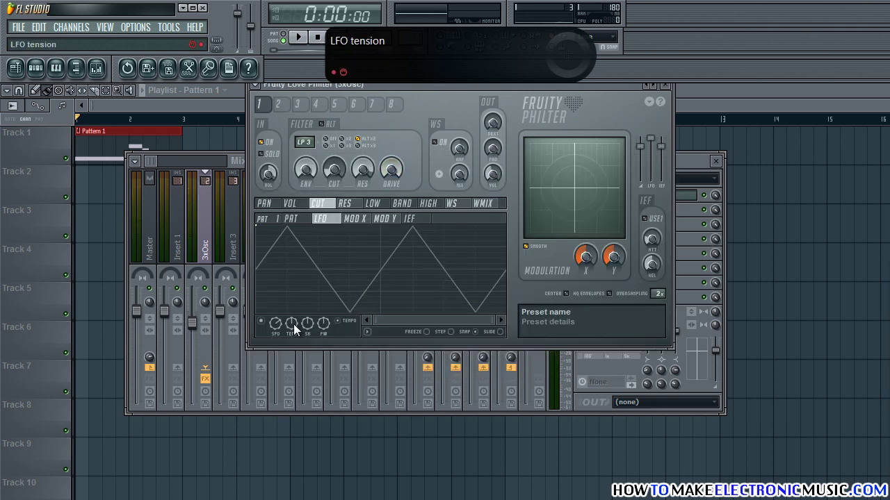
Raise the cutoff LFO's tension to a near-square wave and set its pulse width to 66%, auditioning the sound
drag(292, 323, 293, 292)
key(space)
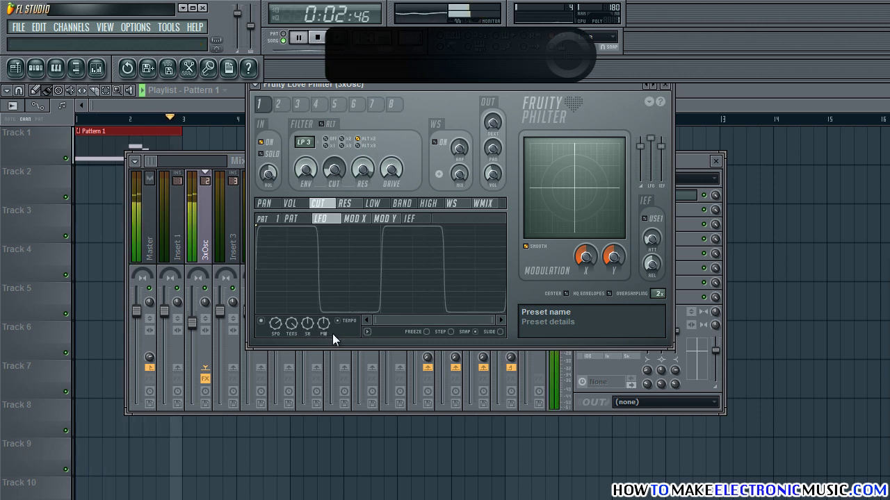
key(space)
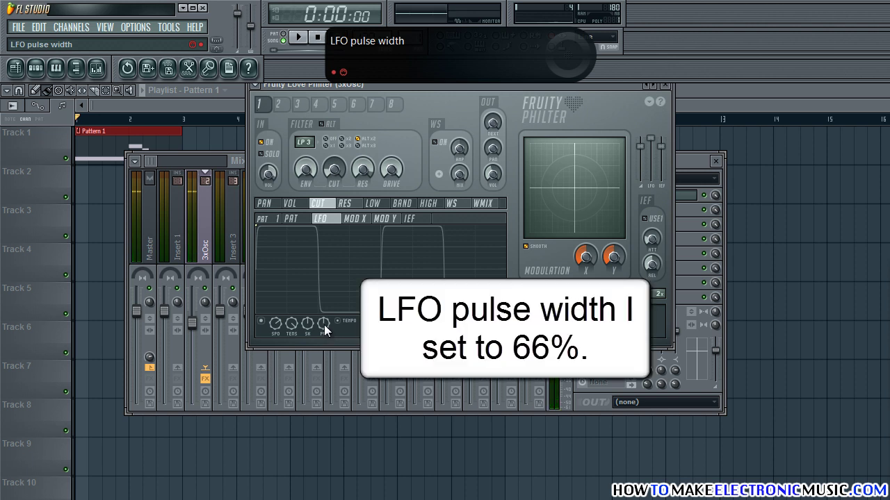
drag(324, 327, 333, 273)
key(space)
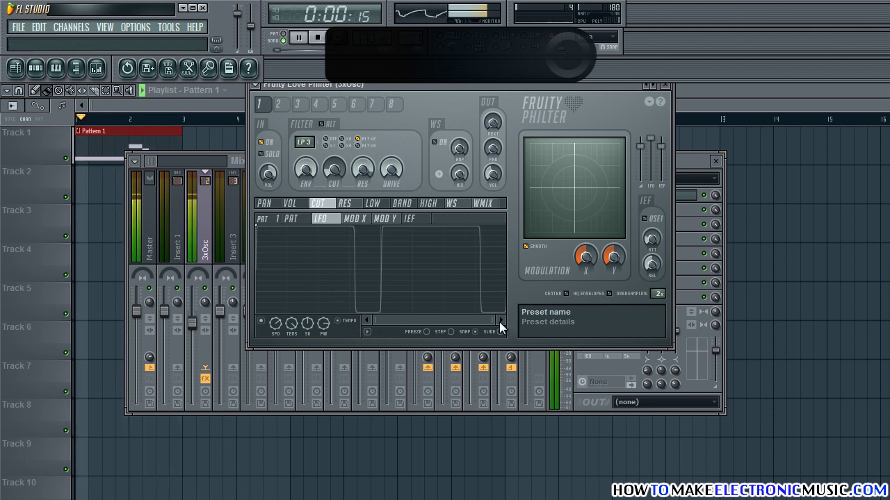
drag(500, 320, 510, 318)
key(space)
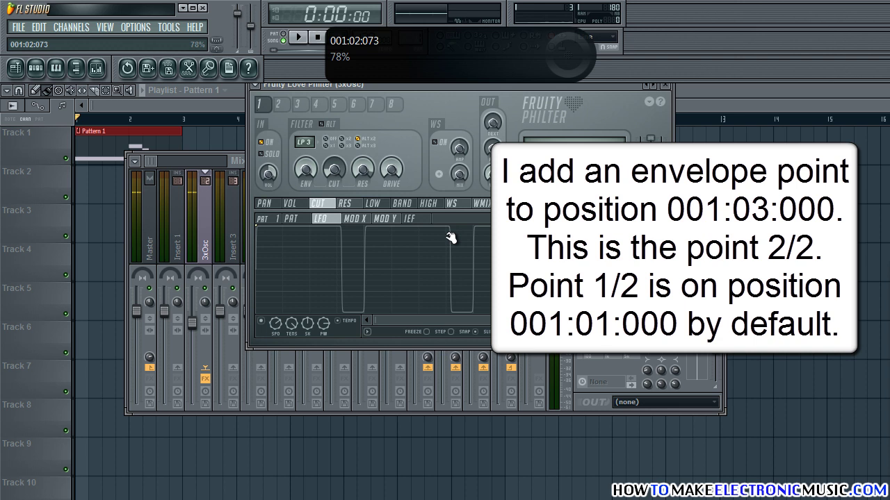
Add a second cutoff LFO envelope point at 001:03:000, 100%, and set point 1 as loop start and point 2 as sustain/loop end
right_click(446, 235)
drag(447, 235, 463, 223)
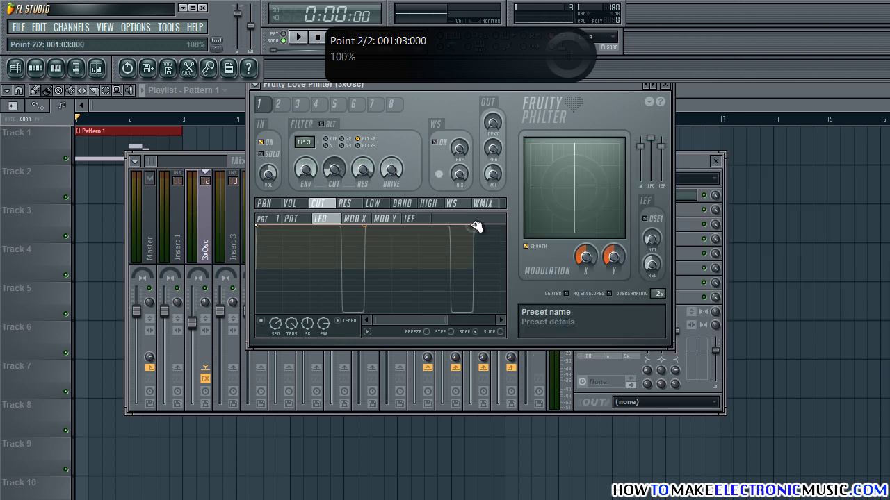
drag(445, 321, 494, 319)
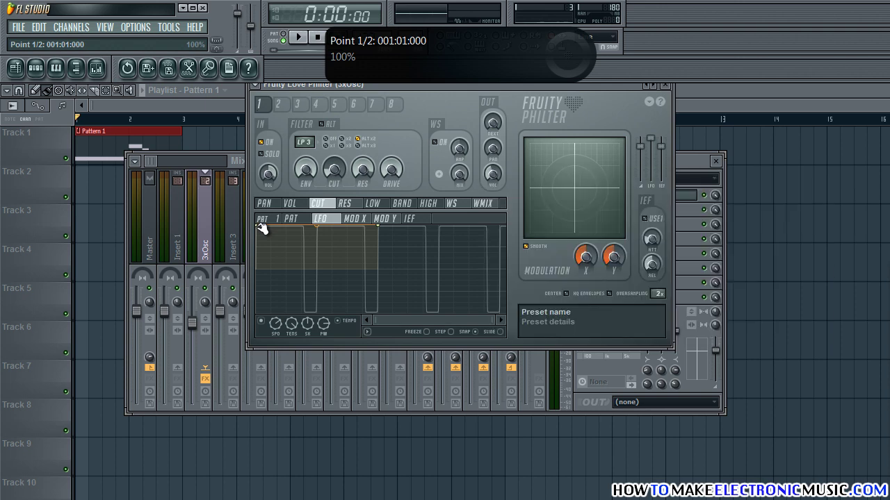
right_click(259, 230)
click(309, 413)
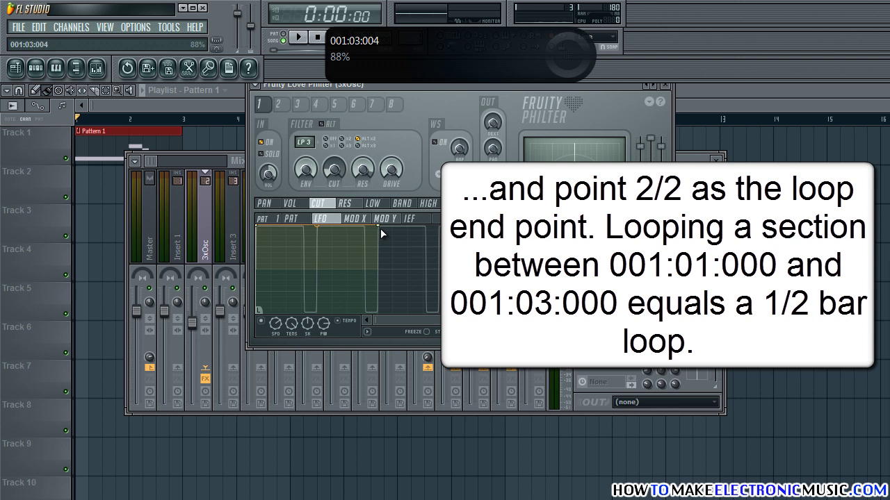
right_click(381, 229)
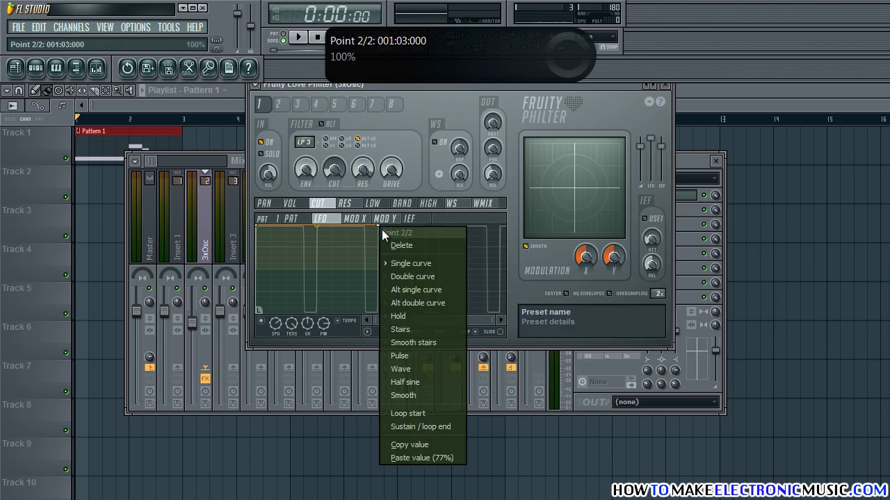
click(424, 427)
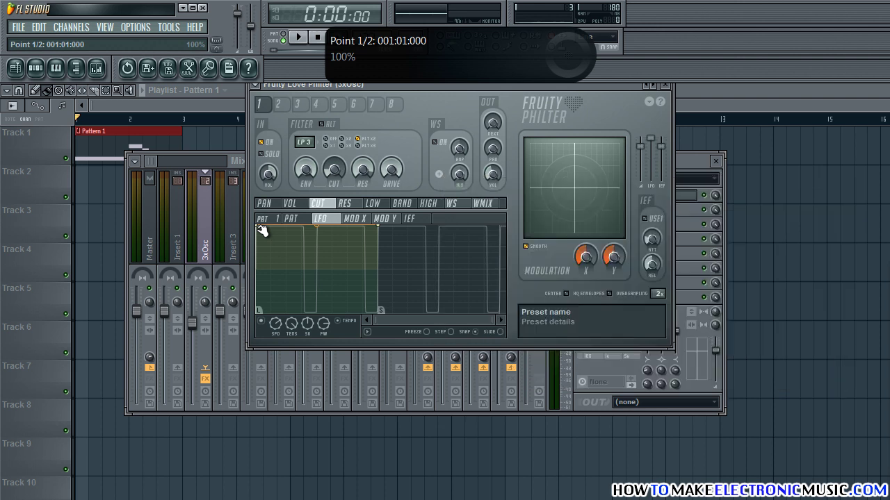
Lower the LFO envelope points to the centre line, add a third point at 001:01:000 with value 38%, and audition it
drag(260, 228, 258, 258)
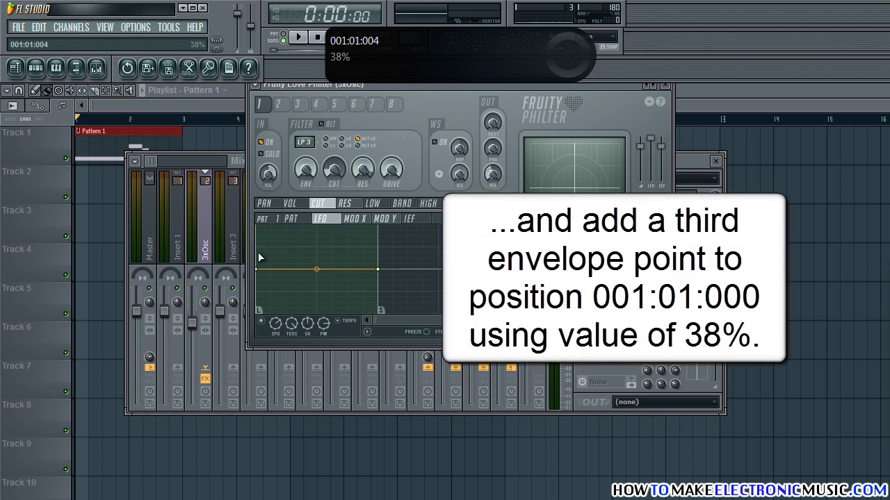
right_click(258, 252)
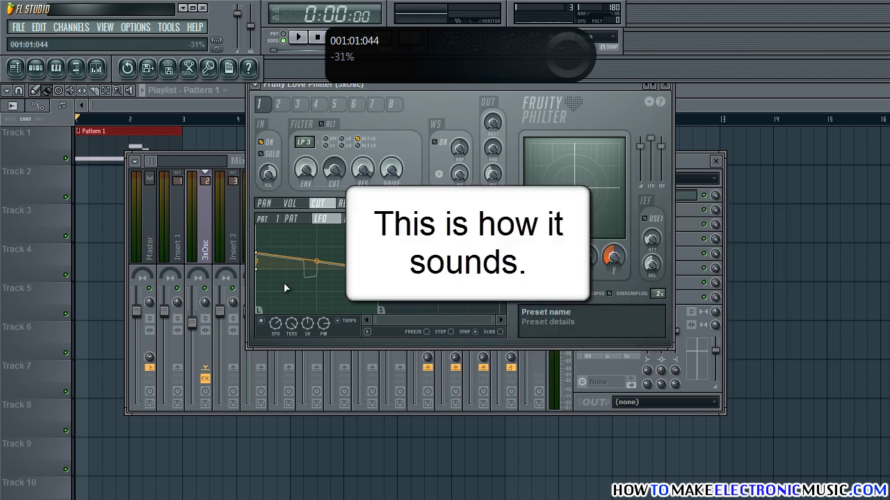
key(space)
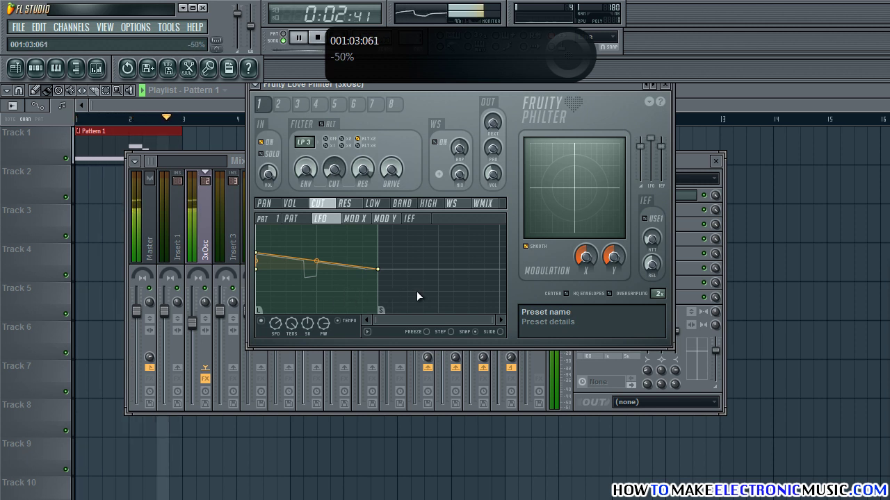
key(space)
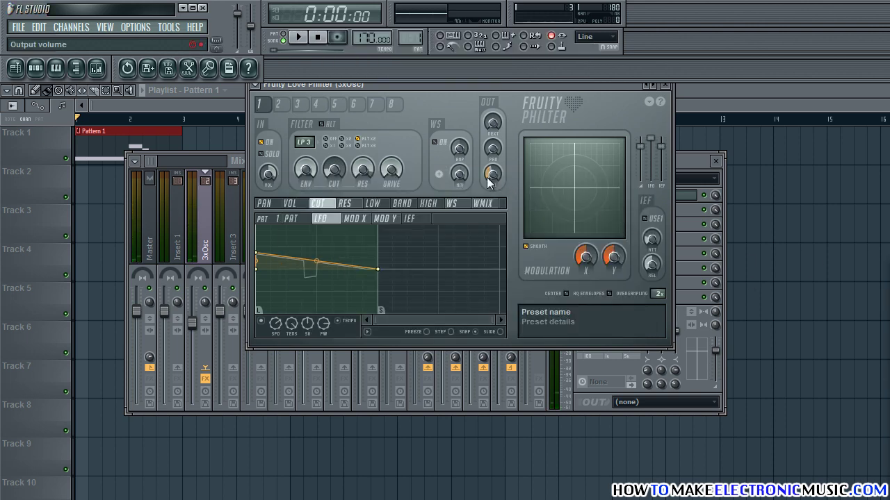
Enable filter unit 1's waveshaper, set its pre amp to 150% and audition the sound
click(437, 143)
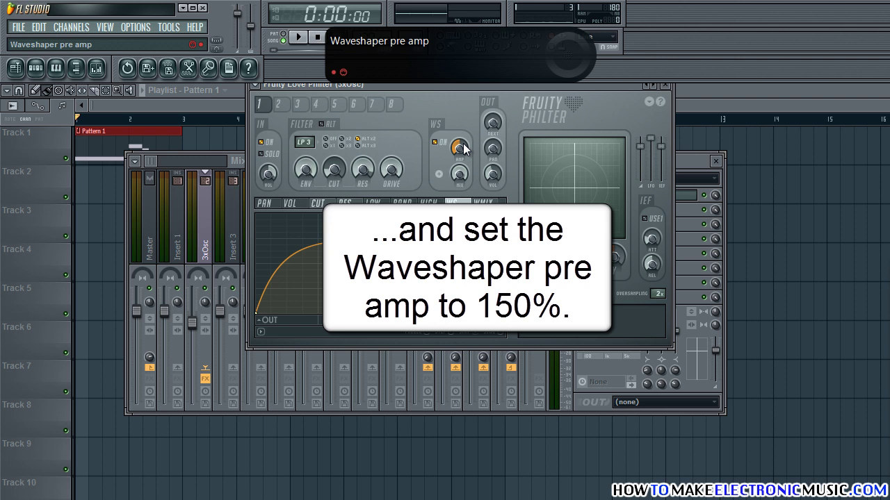
drag(464, 150, 463, 60)
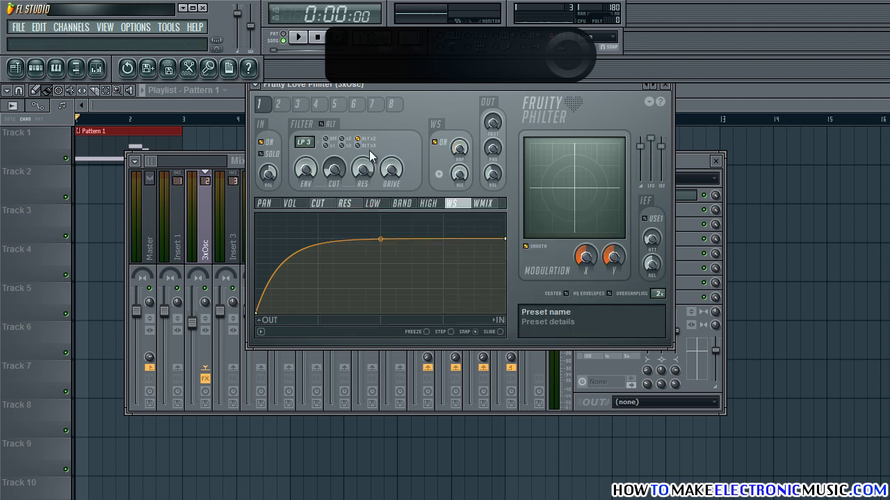
key(space)
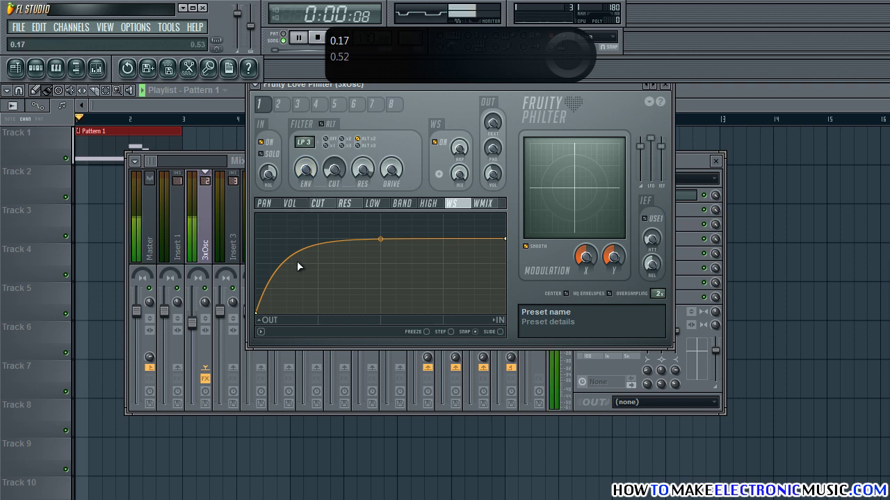
key(space)
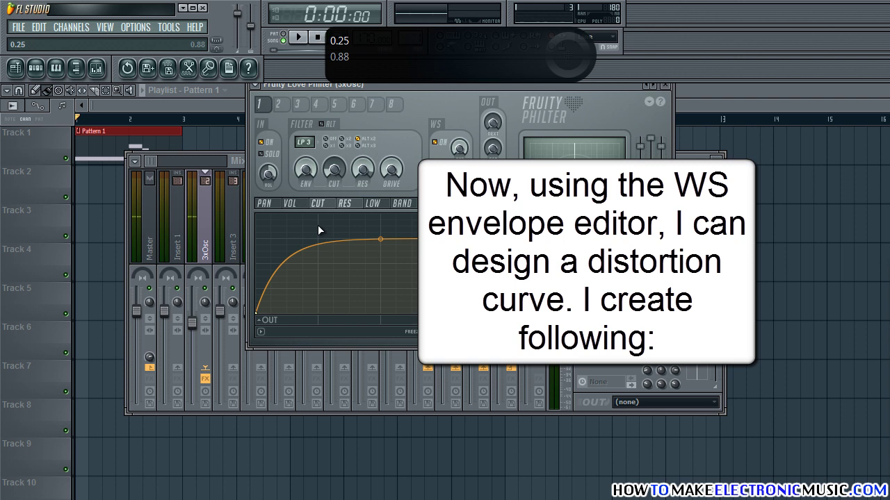
Add a waveshaper curve point at 0.25, 1.00, bend the segment leading to it fully downward, and audition the distortion
right_click(317, 225)
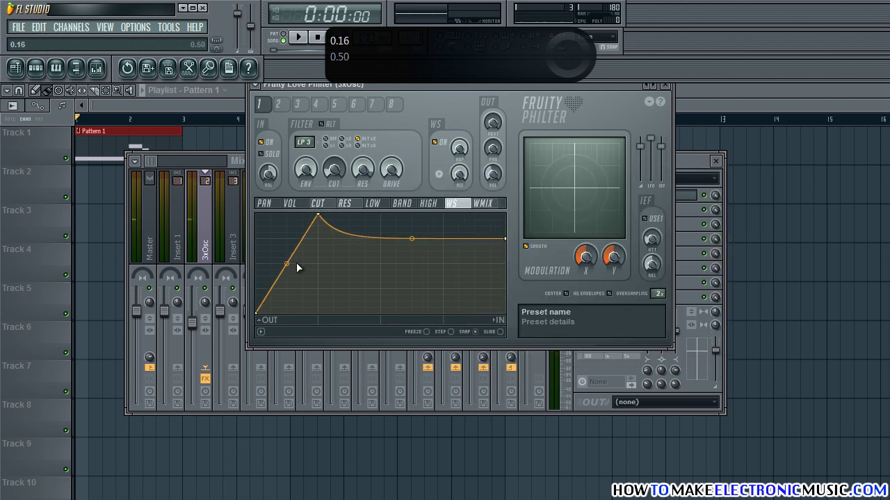
drag(288, 267, 318, 379)
key(space)
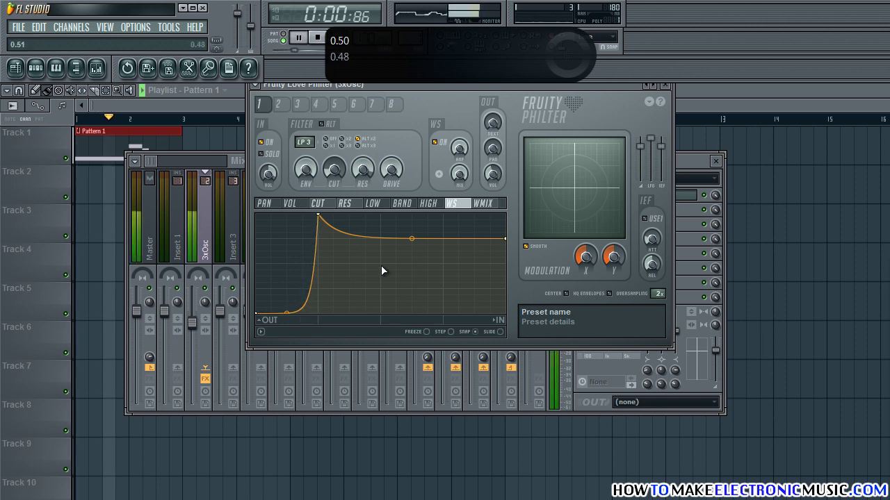
key(space)
Extend the waveshaper curve with a 1.00 plateau from 0.50, a dip before 0.75 and an end point at 1.00, then audition it
right_click(379, 218)
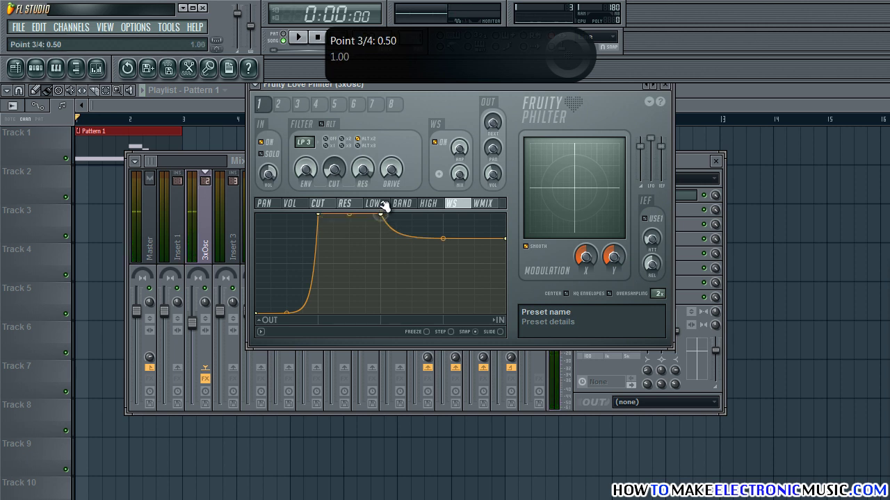
right_click(431, 245)
drag(409, 218, 409, 125)
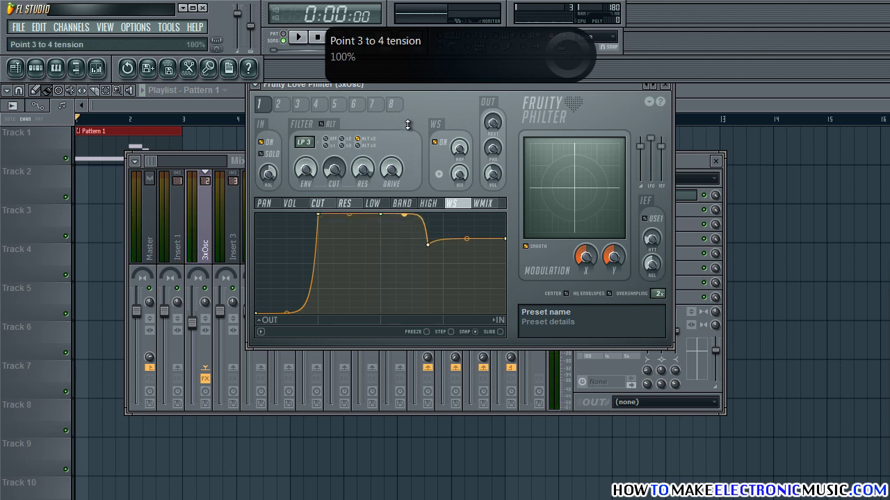
right_click(447, 220)
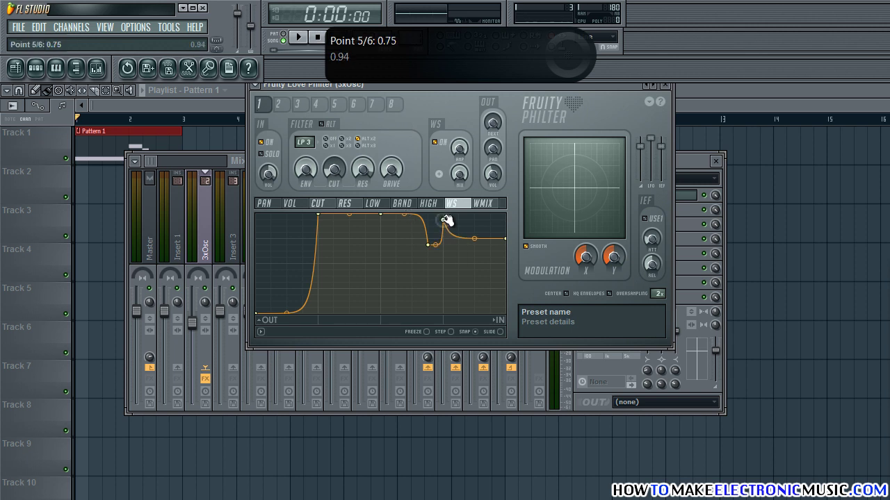
drag(505, 232, 505, 200)
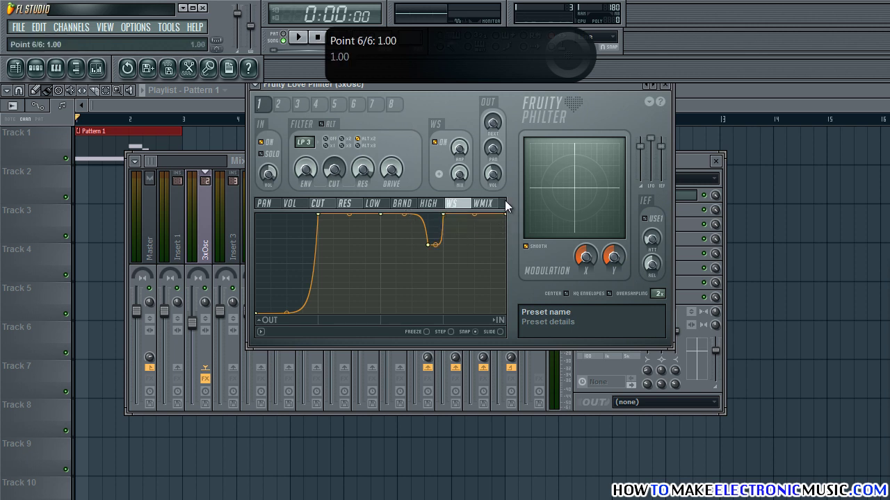
key(space)
mouse_move(428, 246)
mouse_down()
mouse_move(431, 290)
mouse_move(429, 245)
mouse_up()
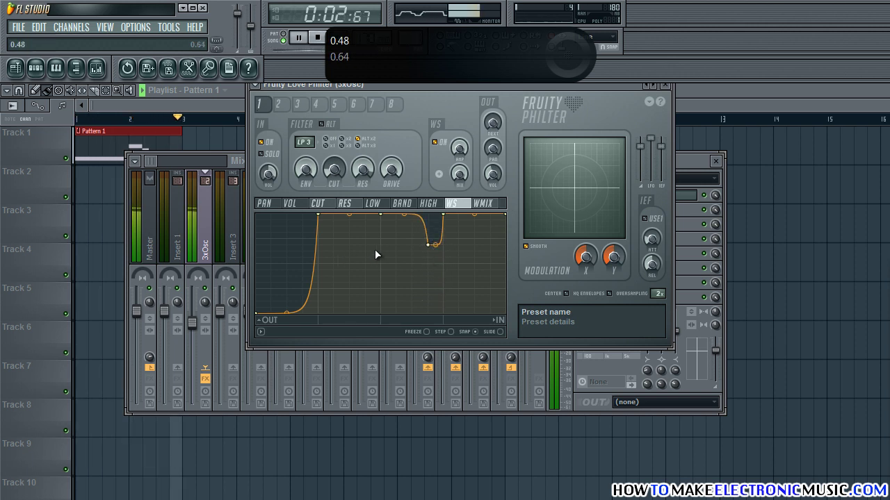
key(space)
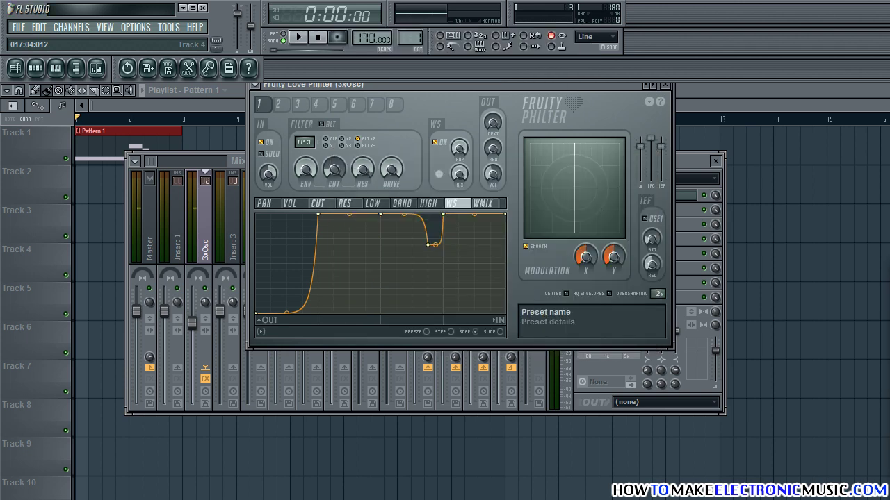
Enable filter unit 2 and set its filter type to Mango low pass
click(280, 105)
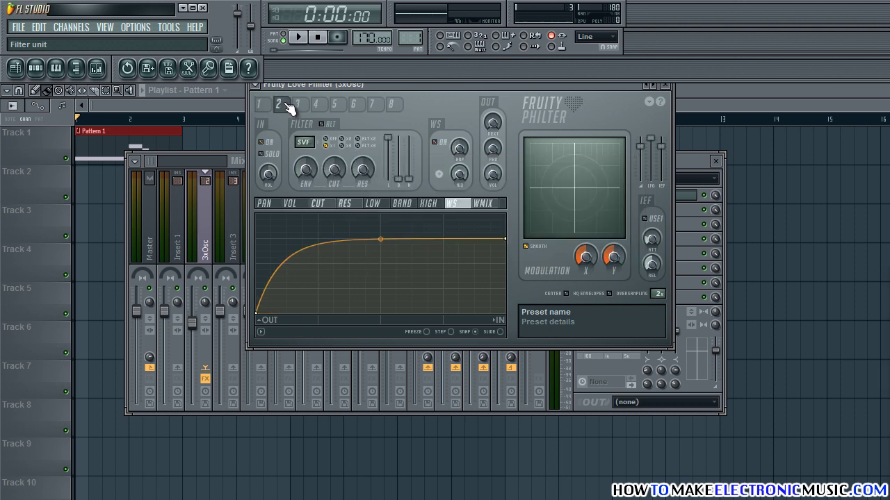
click(263, 143)
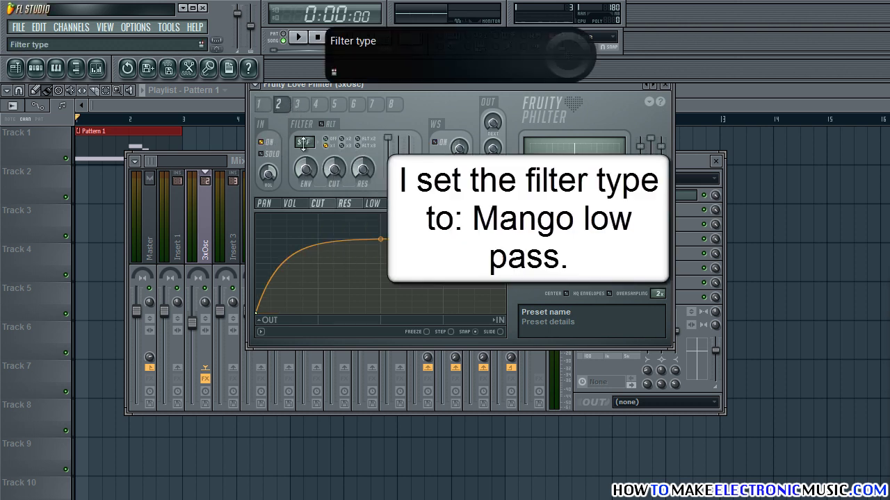
click(303, 142)
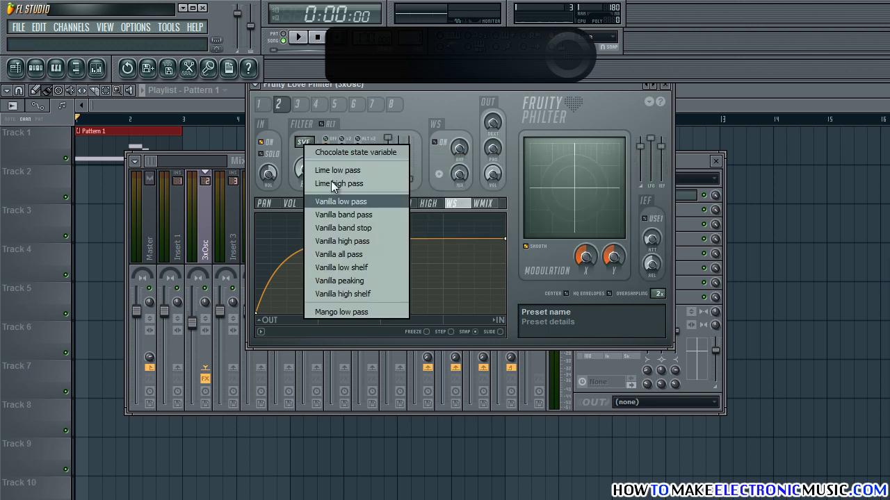
click(361, 313)
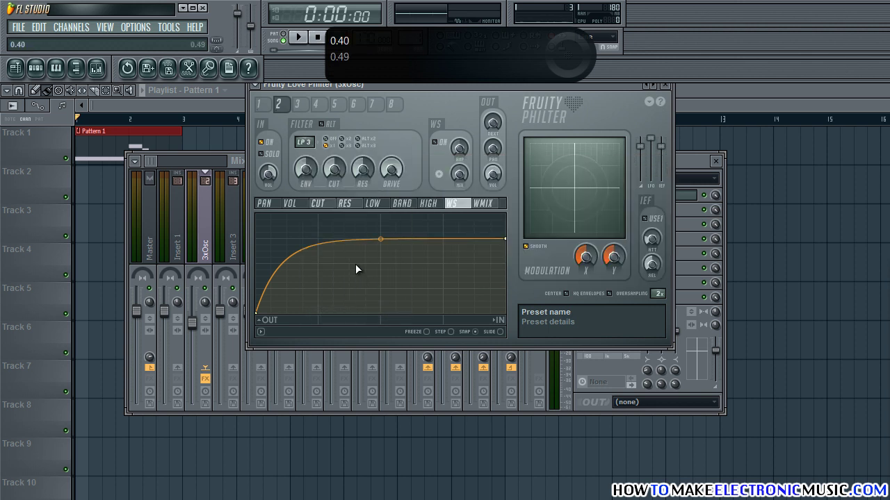
Set filter unit 2 to alternate triple mode with 0% drive and 18% resonance, and lower its cutoff frequency
click(359, 146)
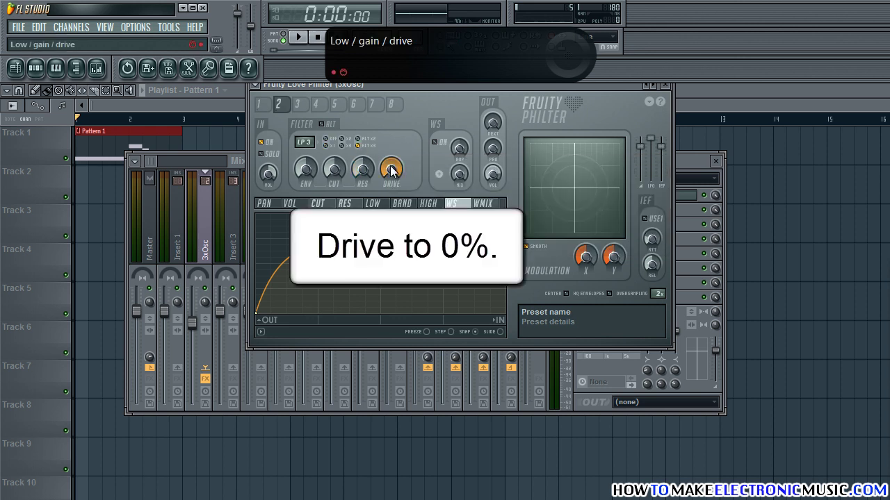
drag(393, 172, 395, 411)
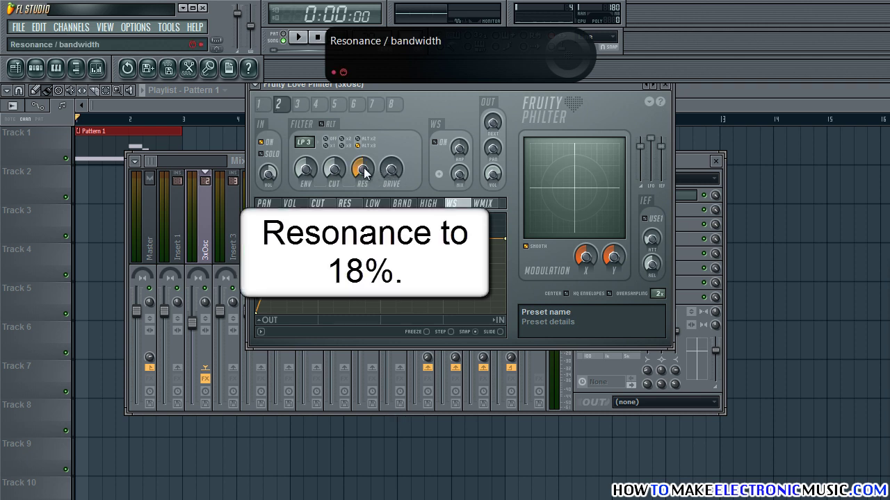
drag(364, 173, 379, 224)
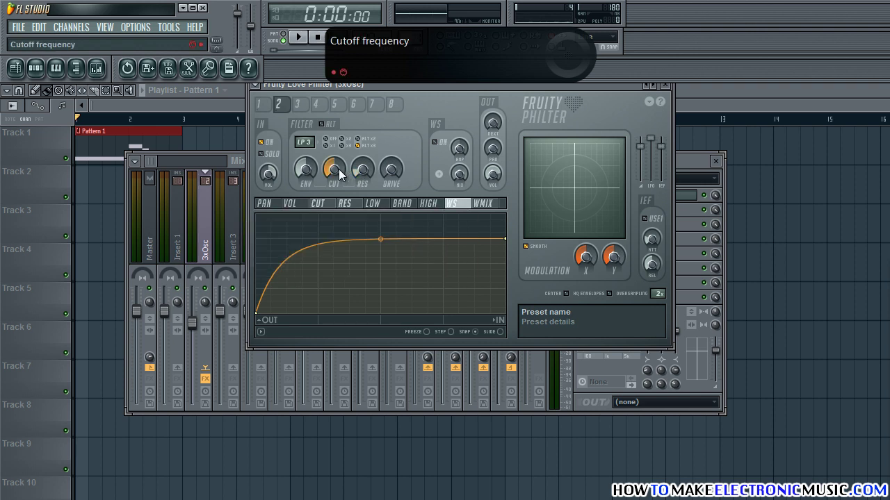
drag(338, 169, 350, 248)
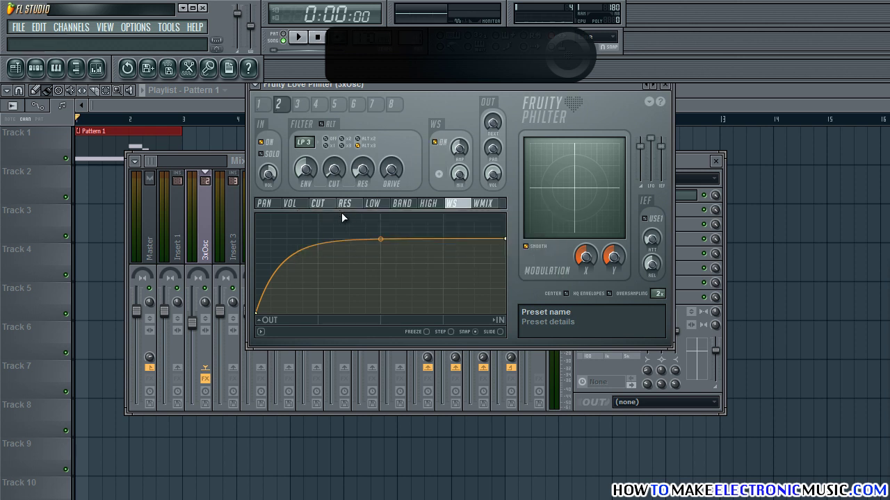
Enable unit 2's waveshaper, add a curve point at 0.13 level with the plateau, bend the segment before it upward, and audition it
right_click(287, 238)
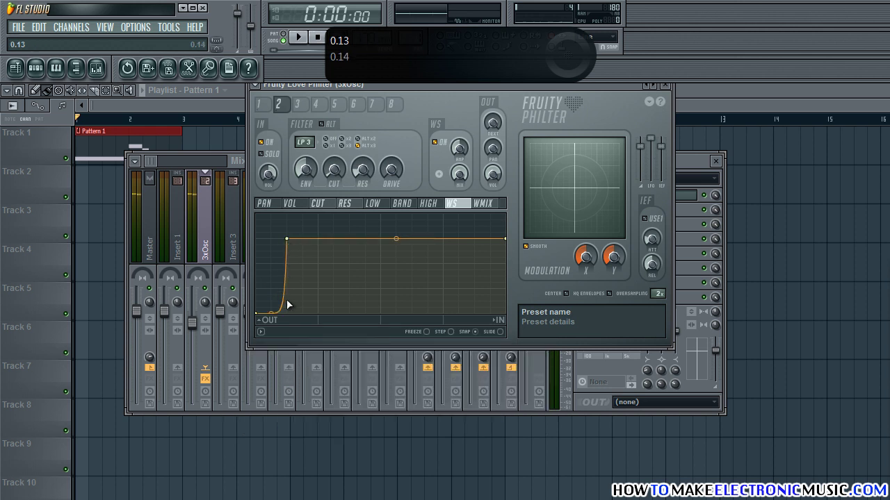
right_click(272, 311)
key(space)
drag(272, 276, 270, 249)
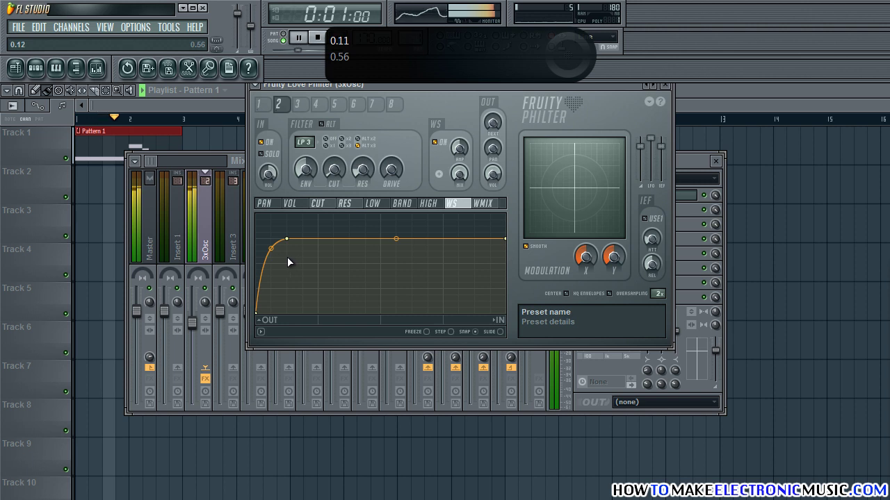
Lower the 3xOsc mixer track's volume to 80% (-4.8 dB) during playback, return to Fruity Love Philter and stop
drag(200, 323, 204, 342)
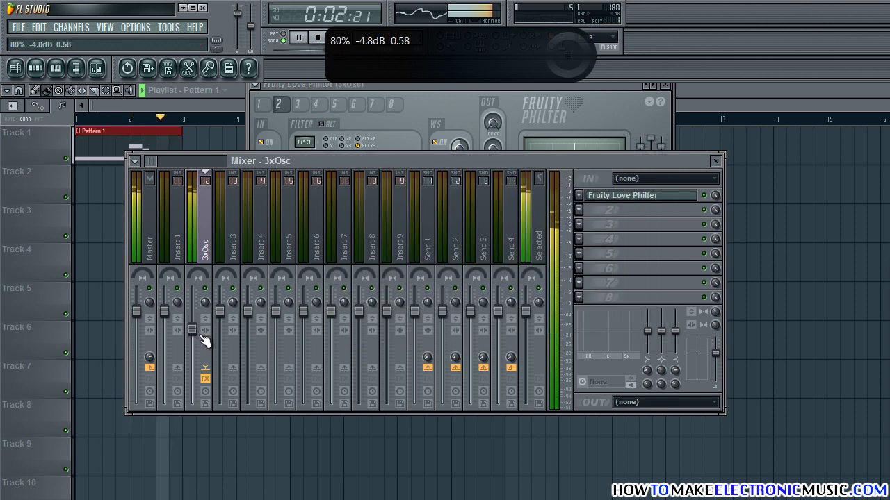
click(452, 147)
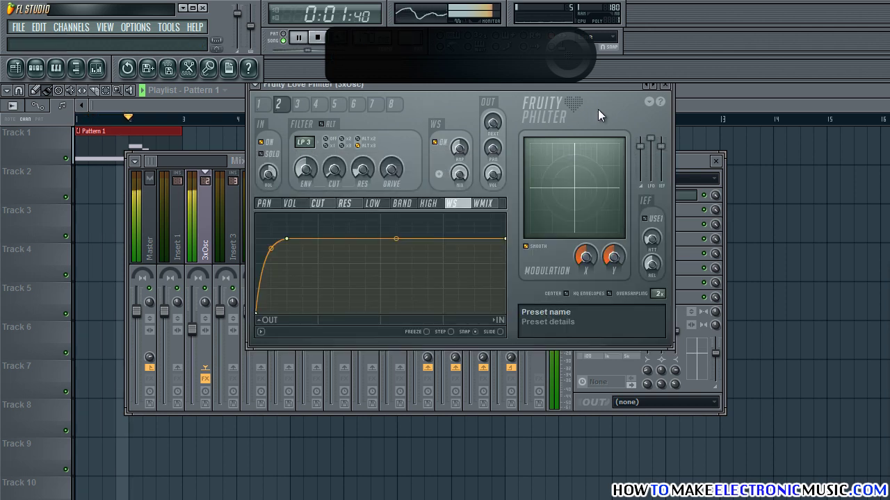
key(space)
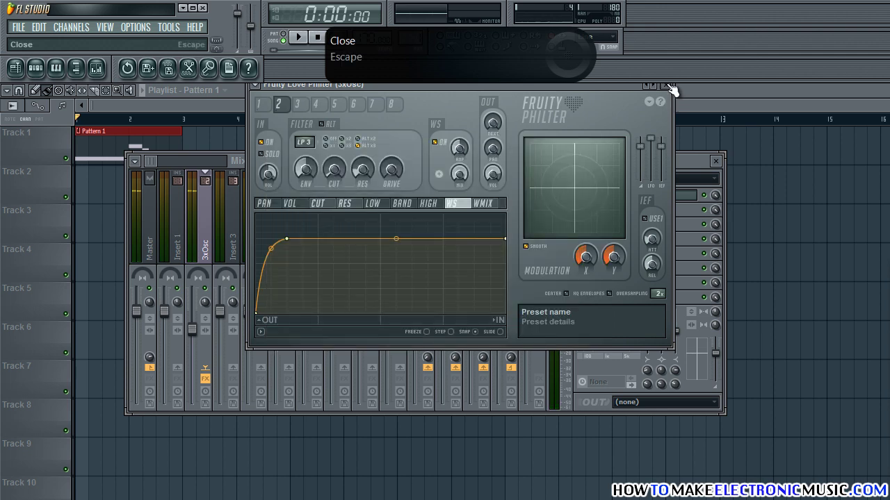
Add Fruity Parametric EQ 2 in the 3xOsc mixer track's second effect slot, audition it, and lower the track's volume further
click(666, 86)
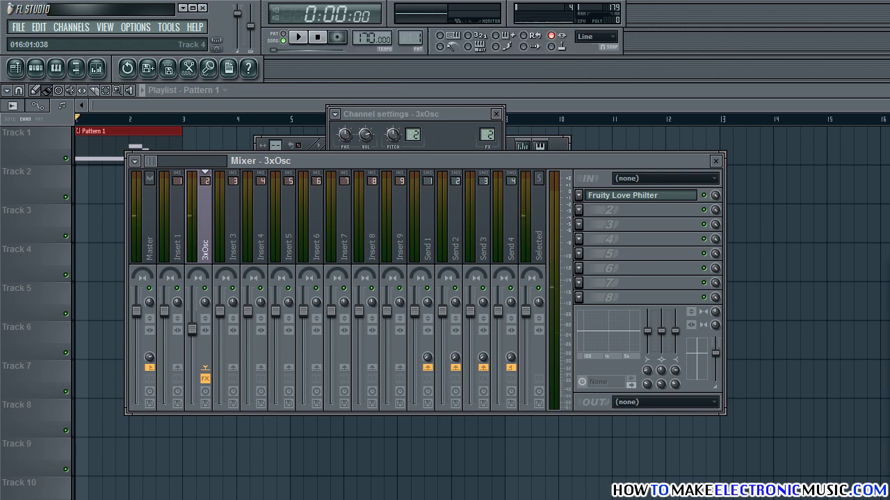
click(580, 210)
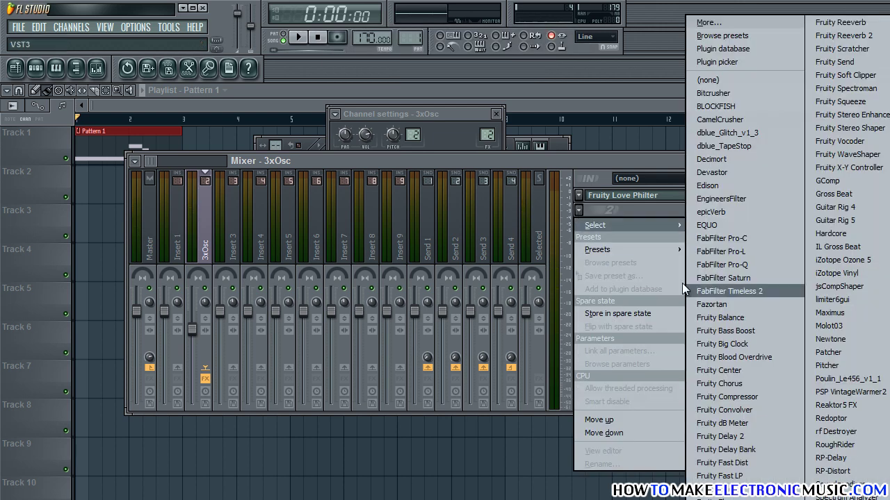
click(725, 499)
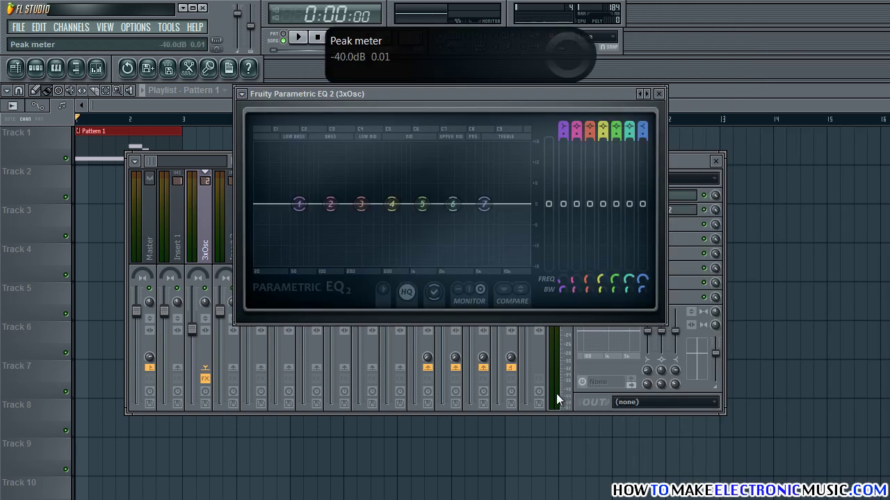
key(space)
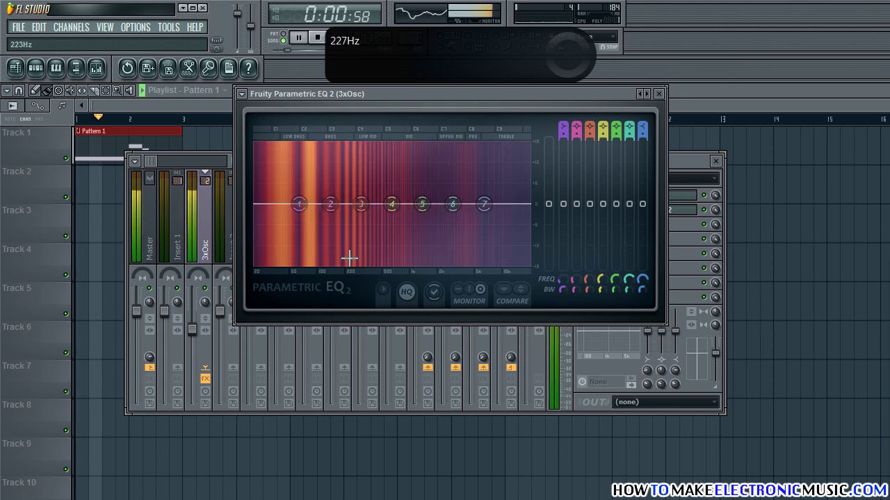
key(space)
drag(197, 336, 206, 373)
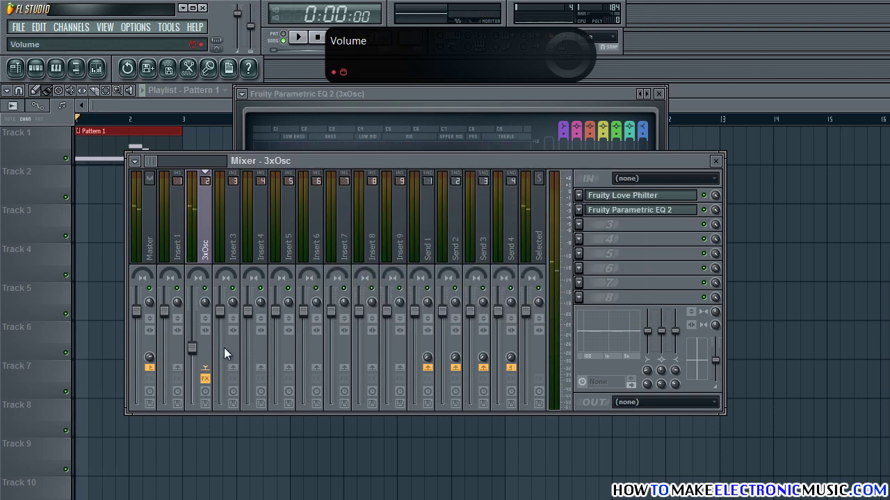
click(450, 94)
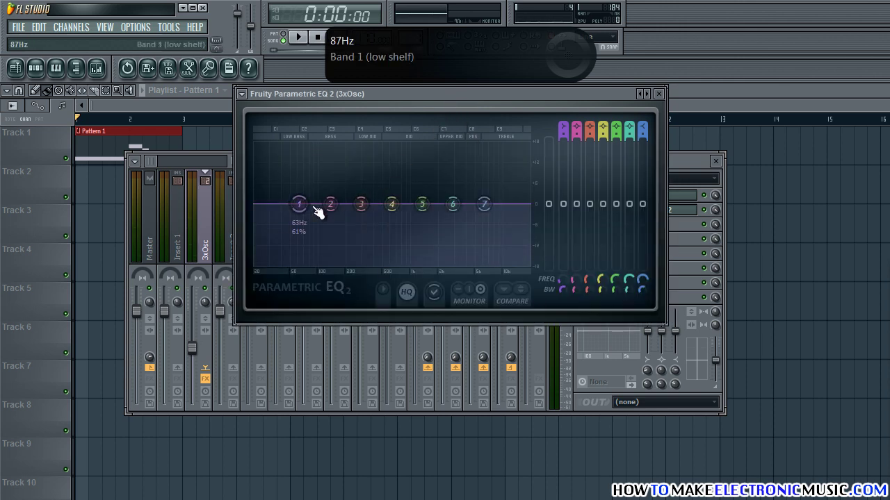
Boost EQ band 2 to about 9.9 dB at 100 Hz with a 49% bandwidth, and audition it
drag(331, 209, 317, 144)
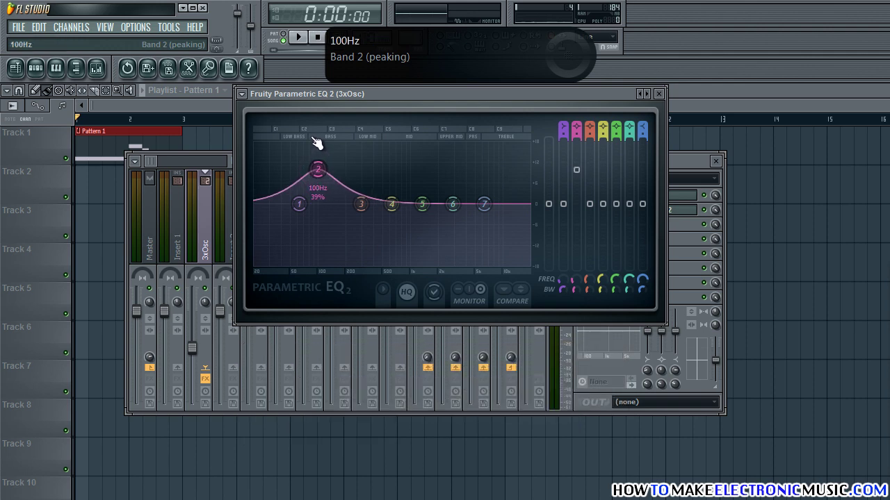
scroll(316, 143, up, 5)
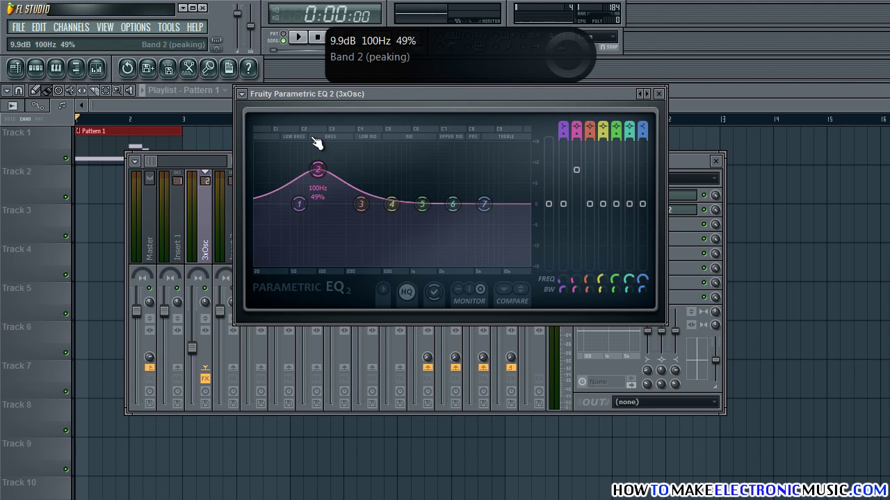
key(space)
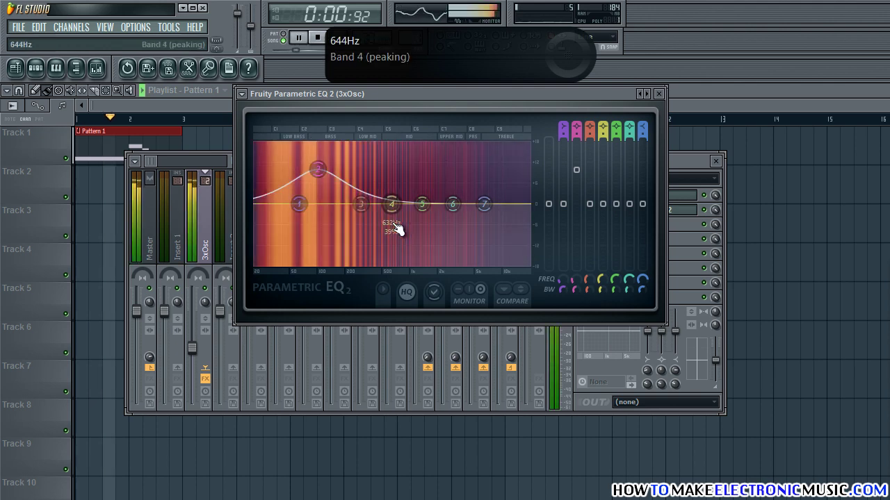
key(space)
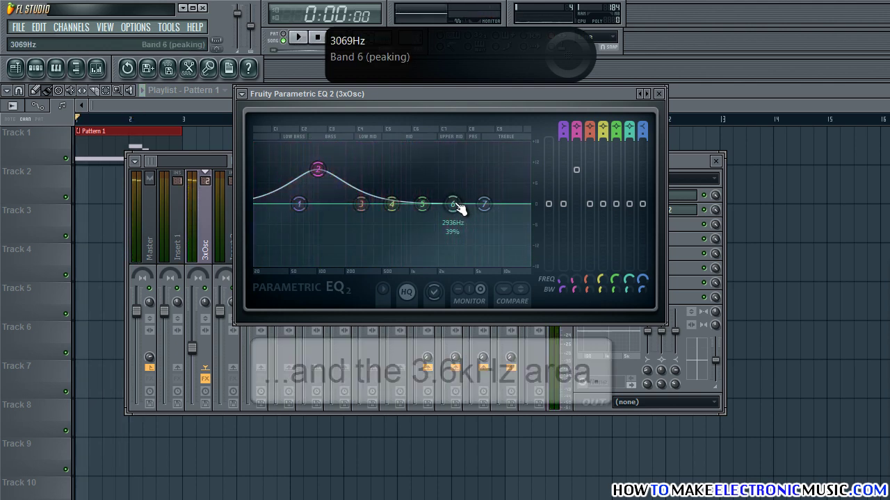
Boost EQ band 6 by about 10 dB around 3.6 kHz with a 39% bandwidth, and audition it
drag(459, 209, 471, 146)
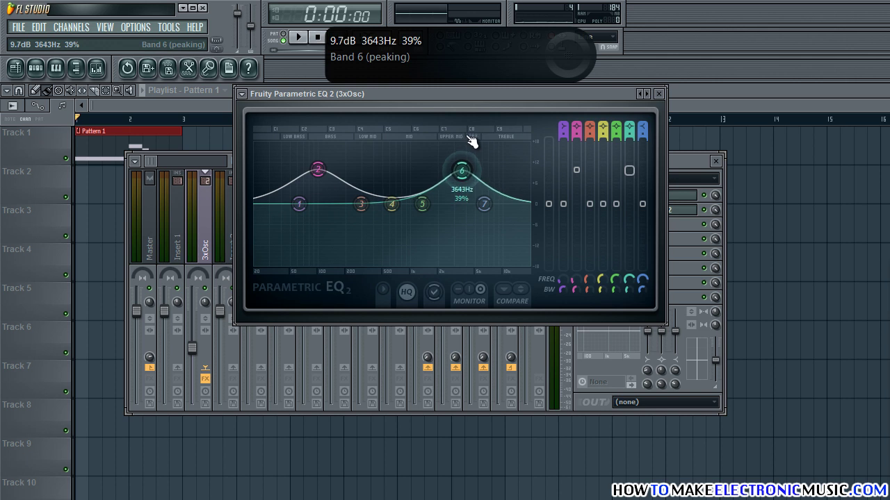
drag(472, 141, 472, 140)
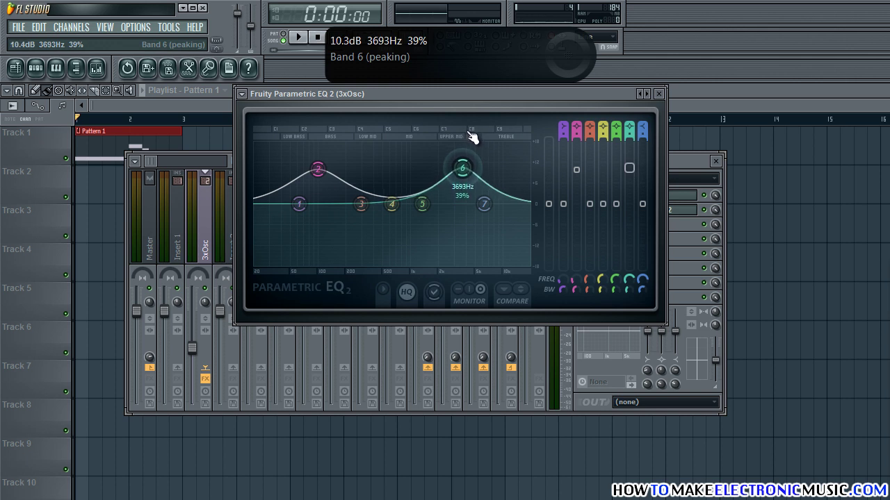
drag(472, 137, 472, 137)
key(space)
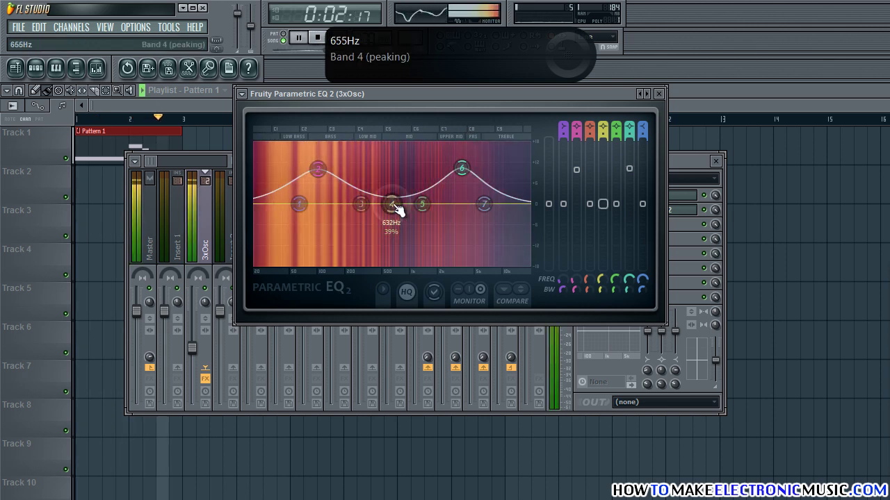
Cut EQ band 4 slightly at about 686 Hz during playback, close the equalizer and stop
drag(393, 205, 404, 224)
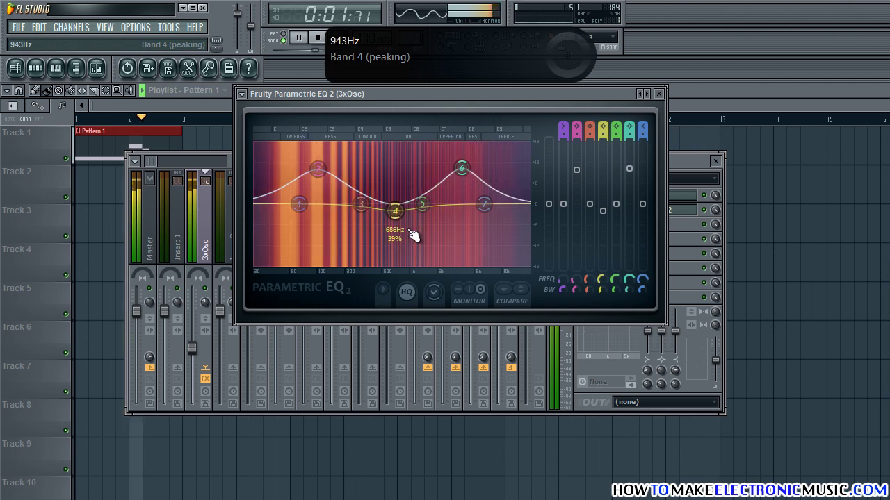
click(658, 93)
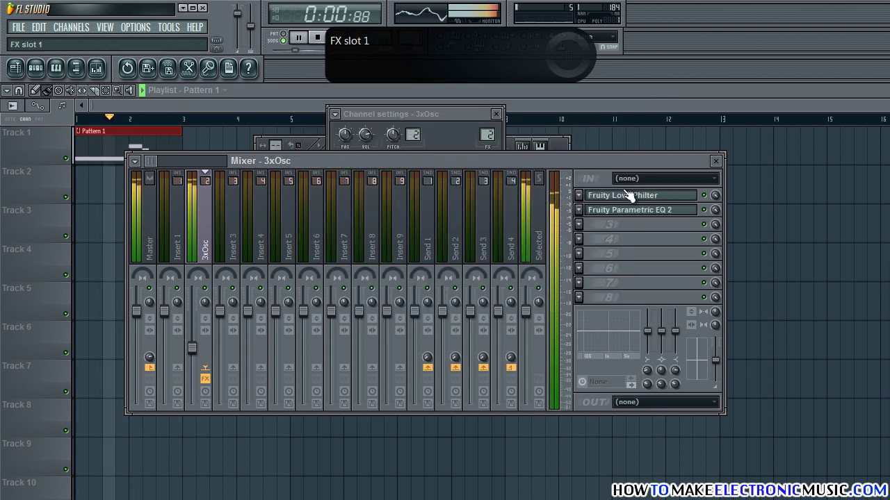
key(space)
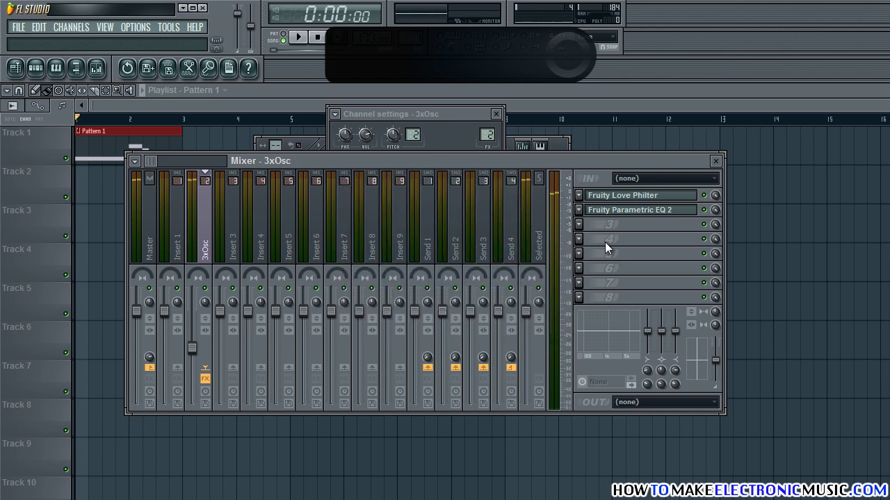
Create an automation clip for the cutoff frequency of Fruity Love Philter's filter unit 1
click(644, 196)
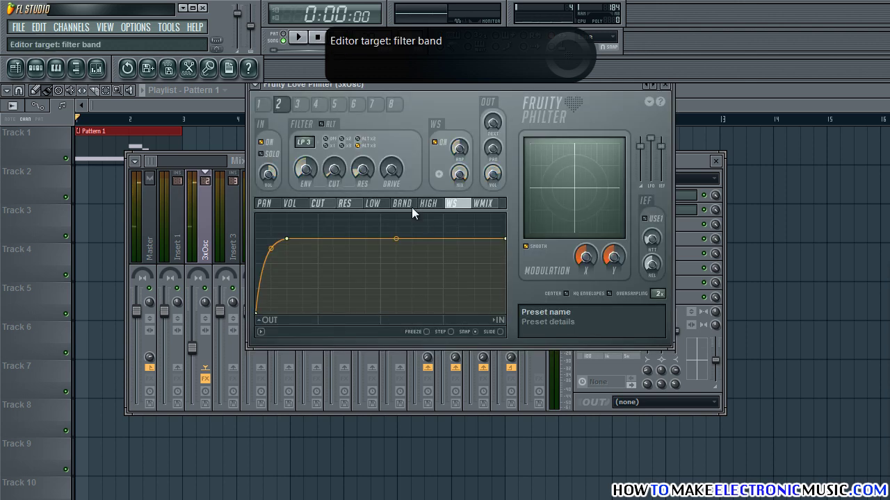
click(266, 103)
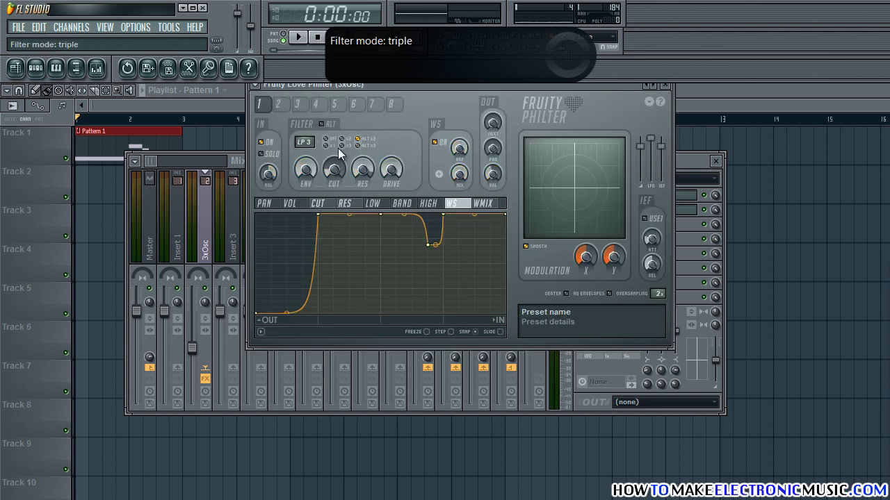
right_click(334, 171)
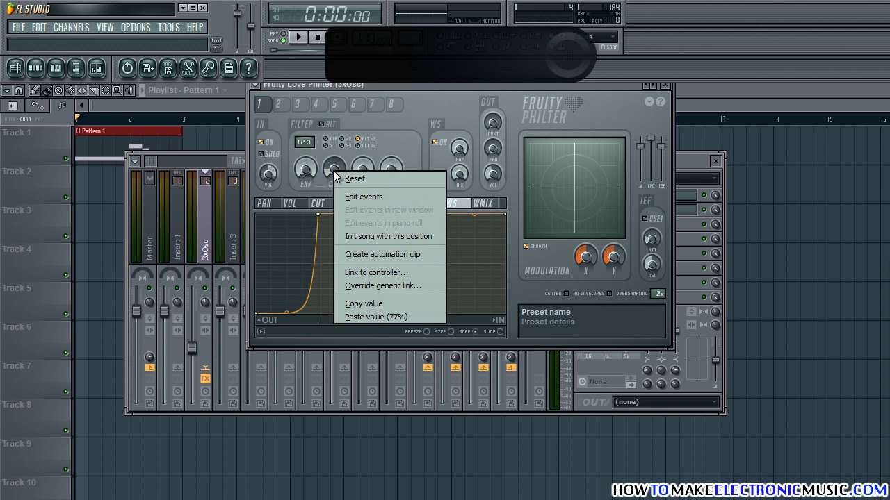
click(391, 255)
click(226, 104)
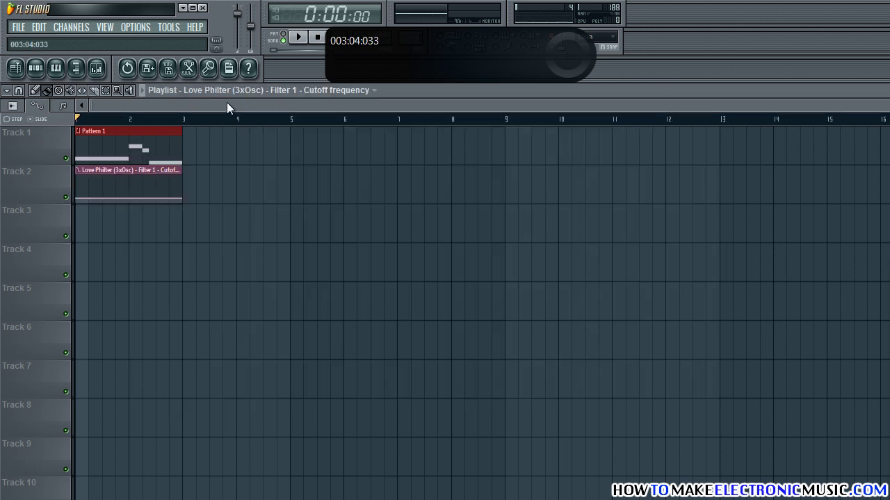
Shape the cutoff automation to stay low until bar 2, jump up there and fall gradually to the clip's end, and audition it
drag(588, 52, 256, 132)
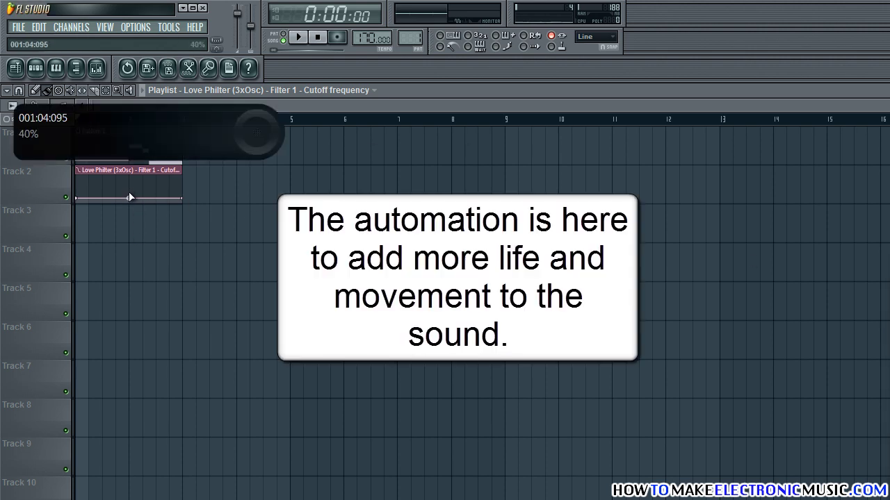
right_click(129, 186)
drag(130, 187, 130, 201)
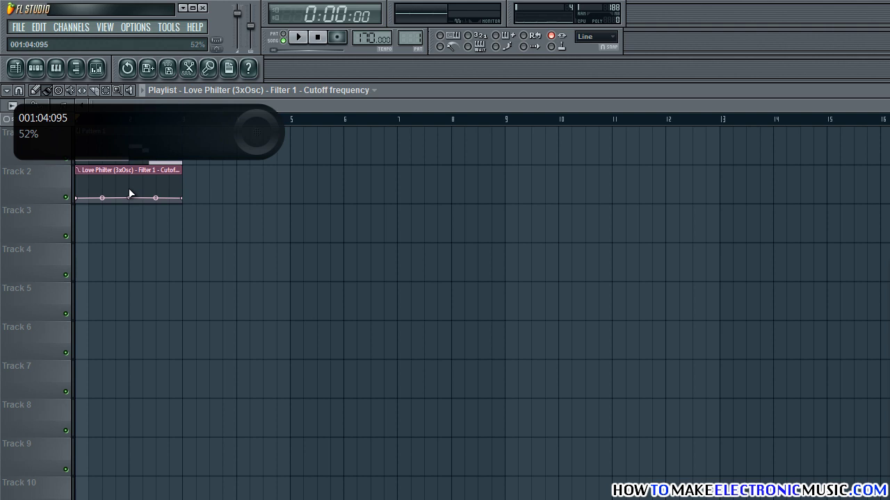
right_click(133, 189)
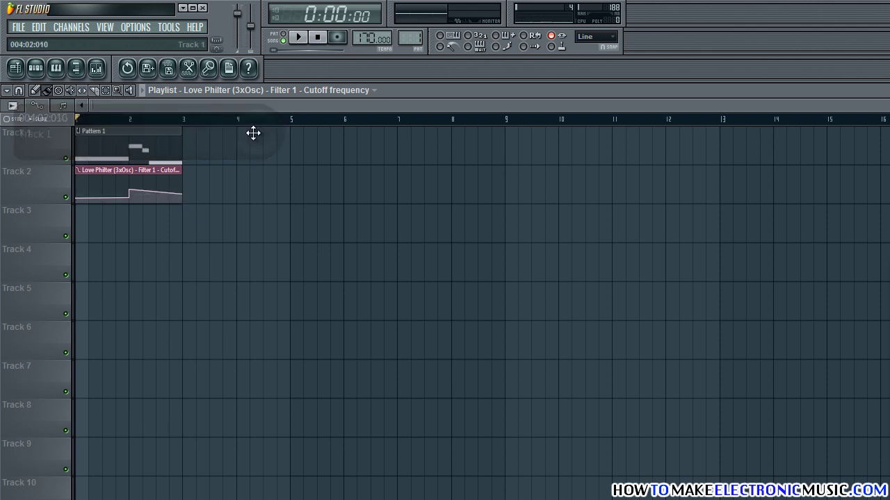
key(space)
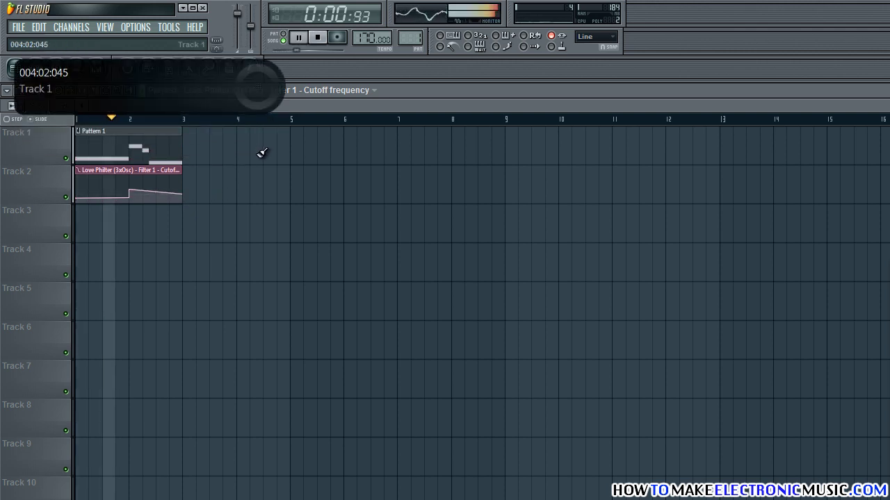
key(space)
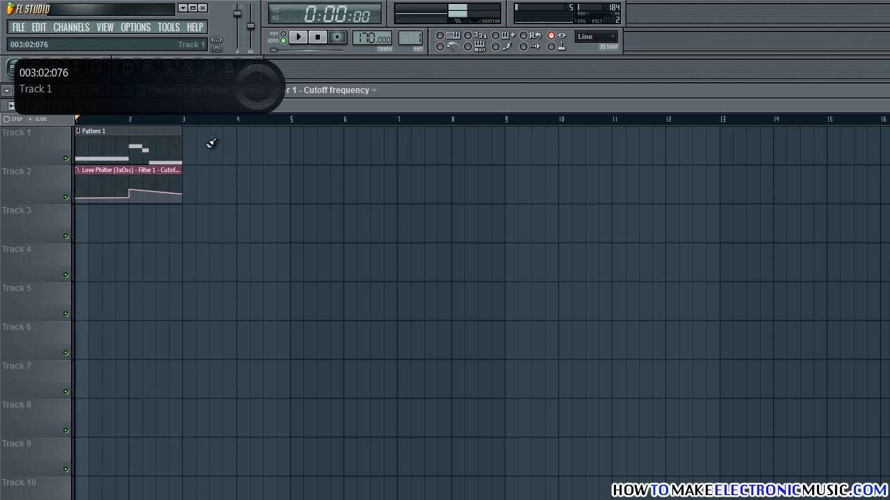
Duplicate Pattern 1 and the cutoff frequency automation clip at bar 3, making the new automation clip unique
click(189, 138)
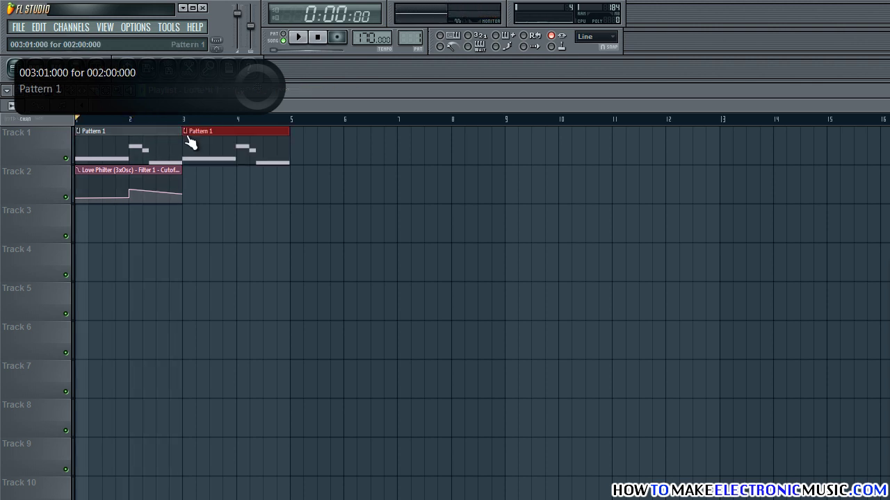
click(173, 172)
click(188, 175)
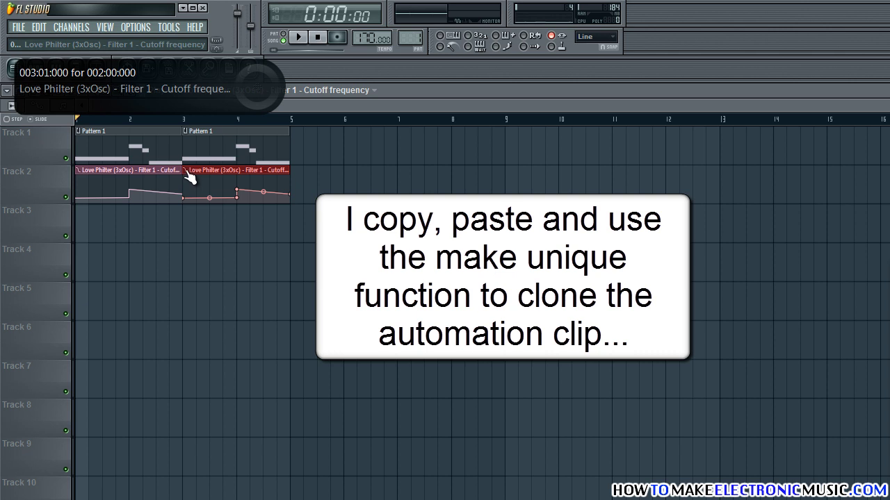
click(185, 170)
click(230, 247)
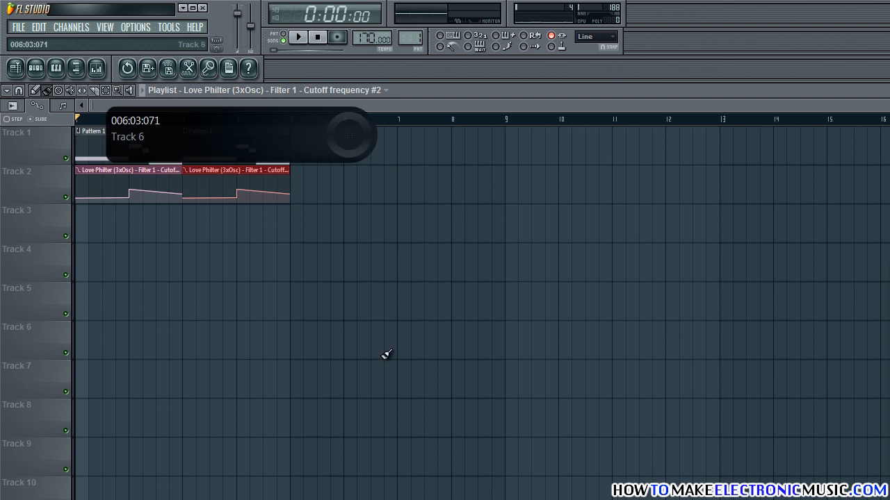
Reshape the second cutoff clip to rise gradually until bar 4, jump up and fall gently, and audition it from bar 3
drag(185, 197, 185, 199)
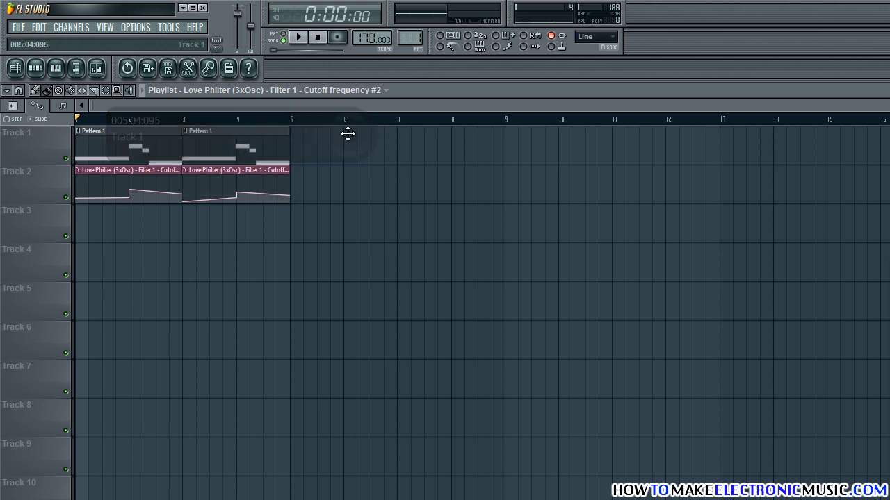
click(193, 121)
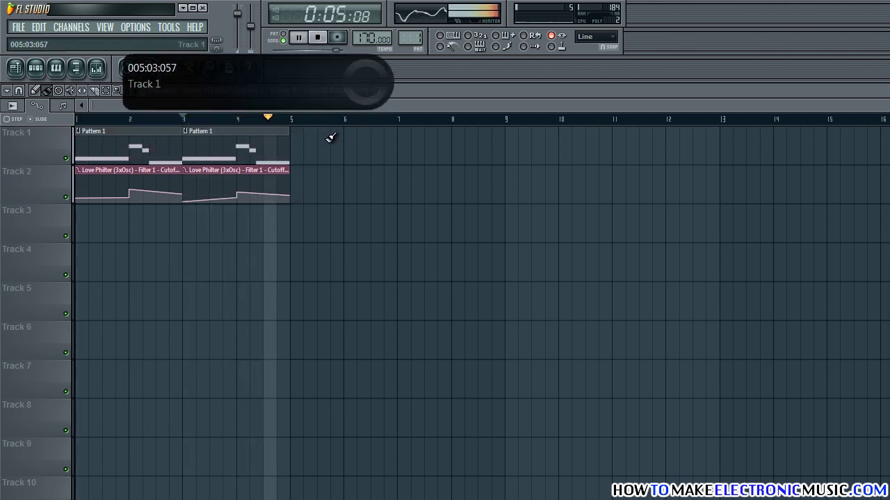
key(space)
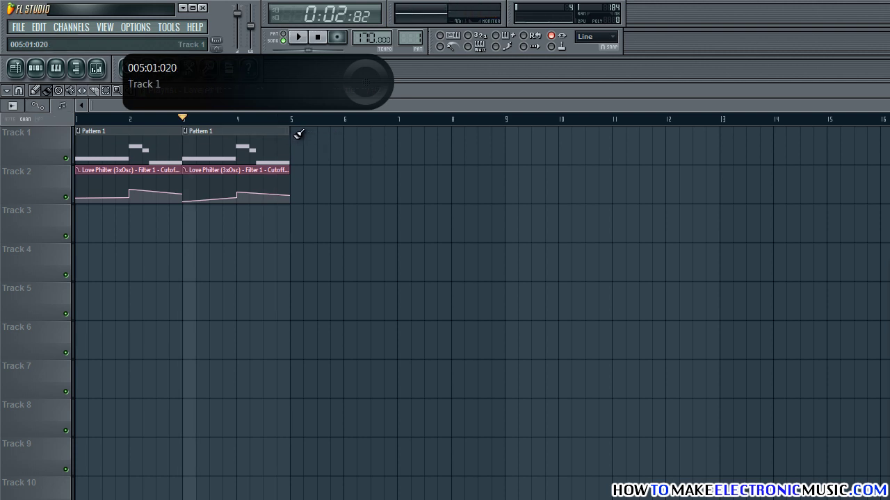
Extend the pattern with unique cutoff clips at bars 5 and 7, rising after bar 6 and falling steeply after bar 8, and audition everything
click(298, 133)
click(294, 176)
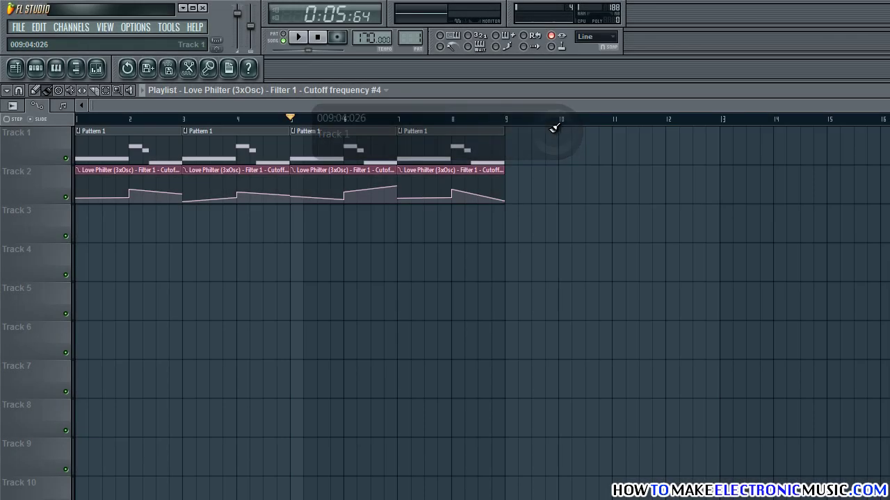
click(83, 121)
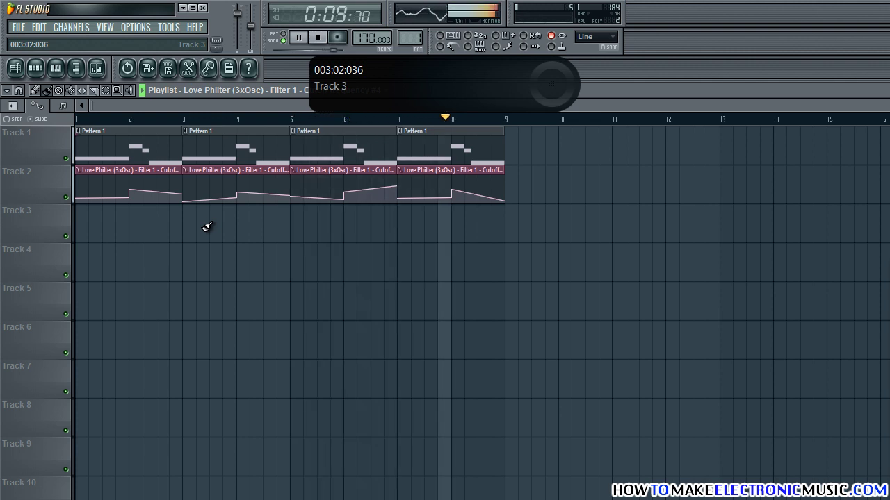
key(space)
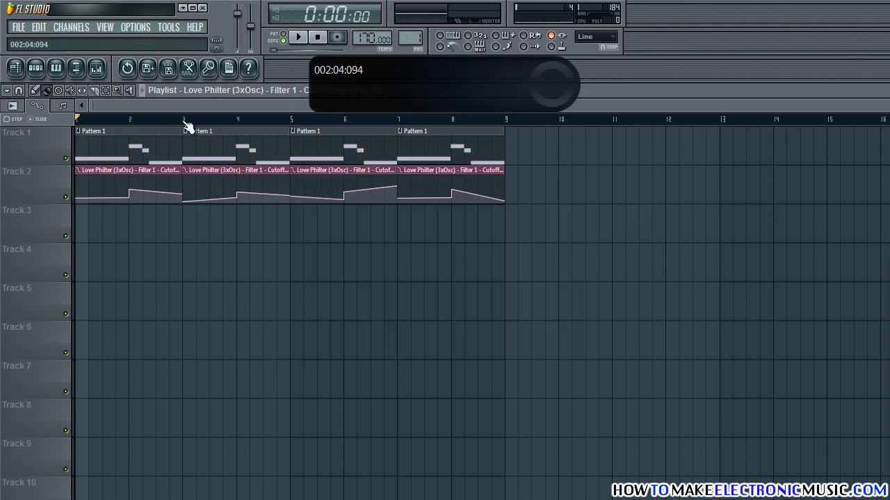
Create a two-bar automation clip at bar 1 for the LFO speed of Fruity Love Philter's filter 1 cutoff
drag(185, 123, 78, 122)
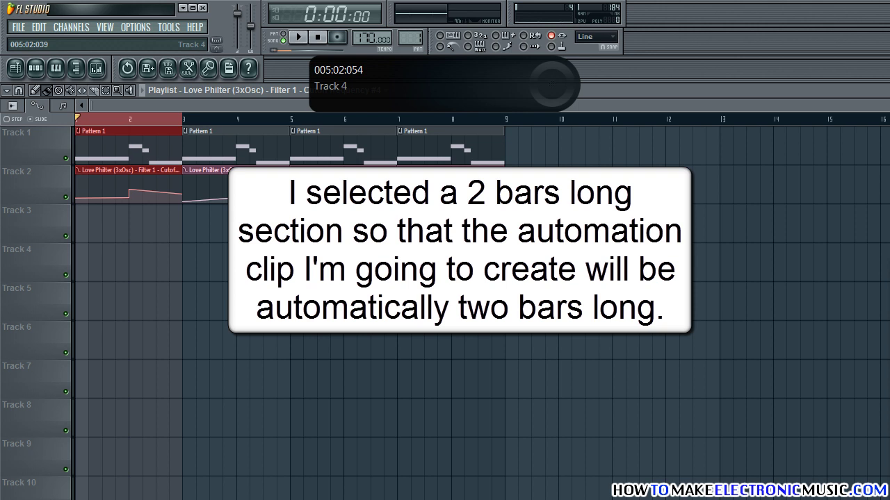
key(F9)
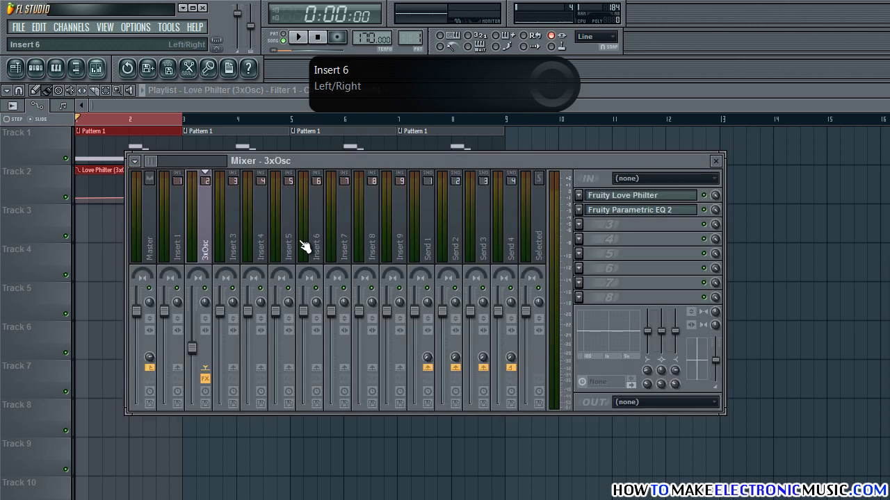
click(629, 198)
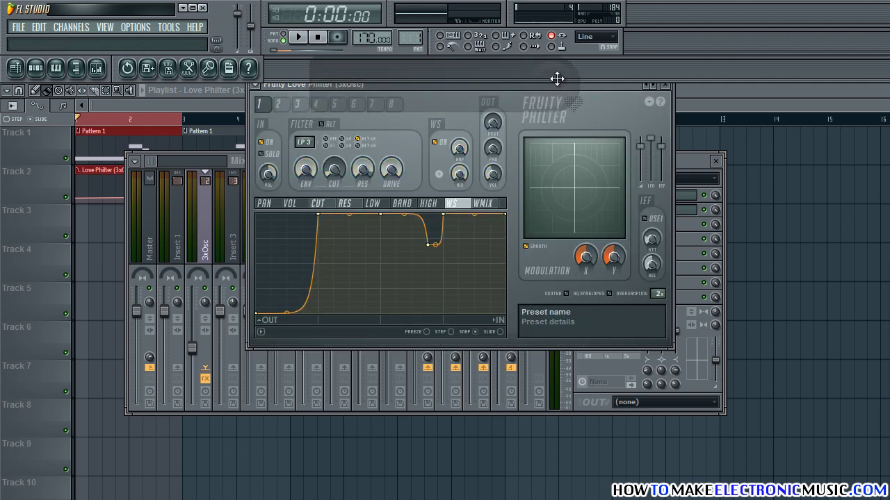
click(325, 204)
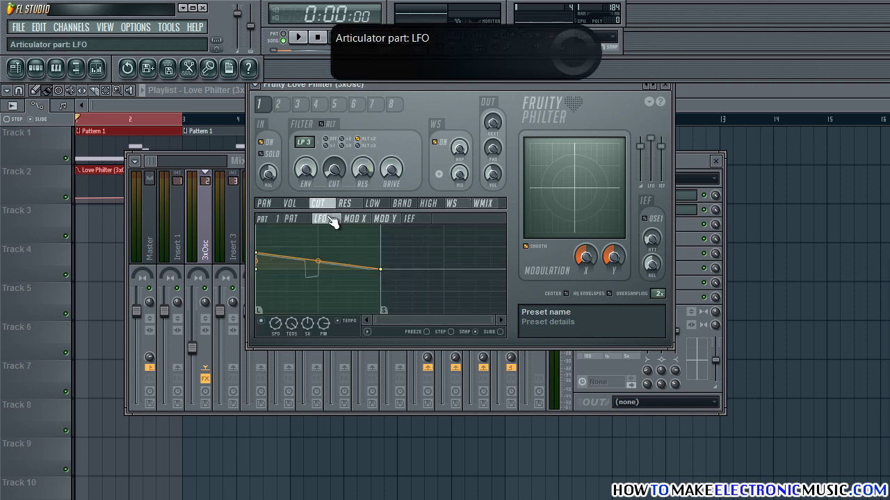
right_click(276, 324)
click(335, 408)
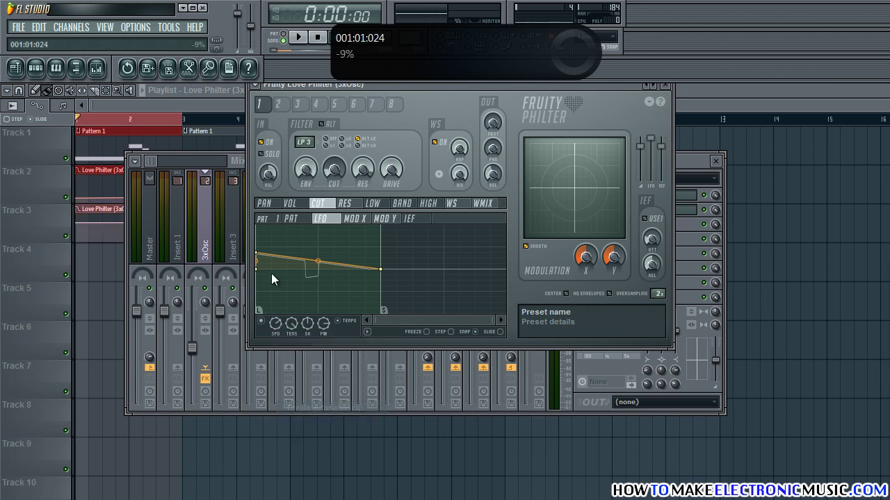
Set the end point of the LFO speed automation clip to the Hold curve mode
click(173, 99)
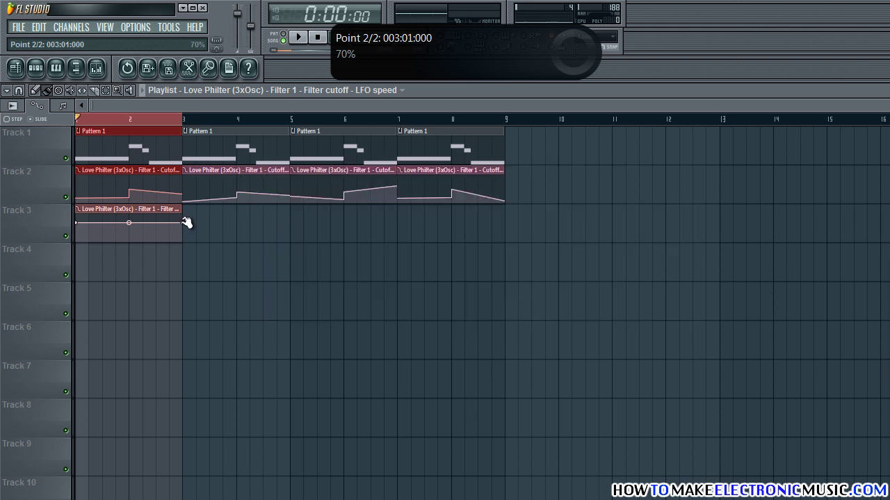
right_click(183, 223)
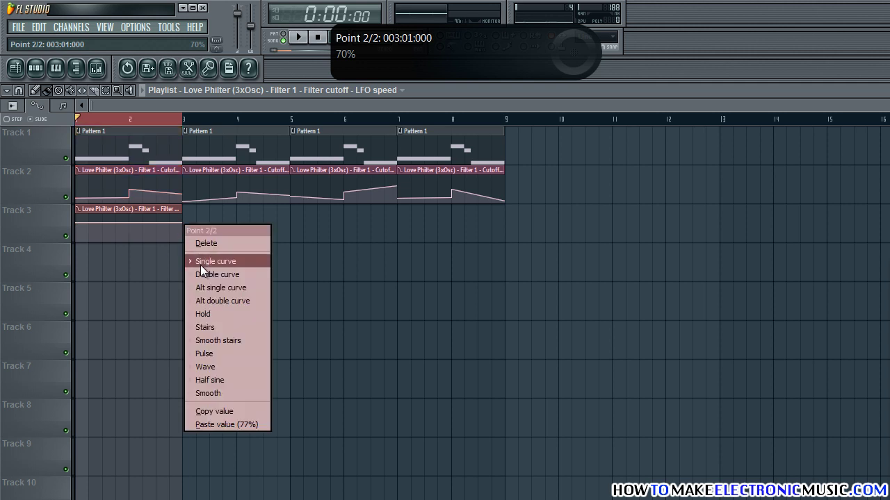
click(226, 314)
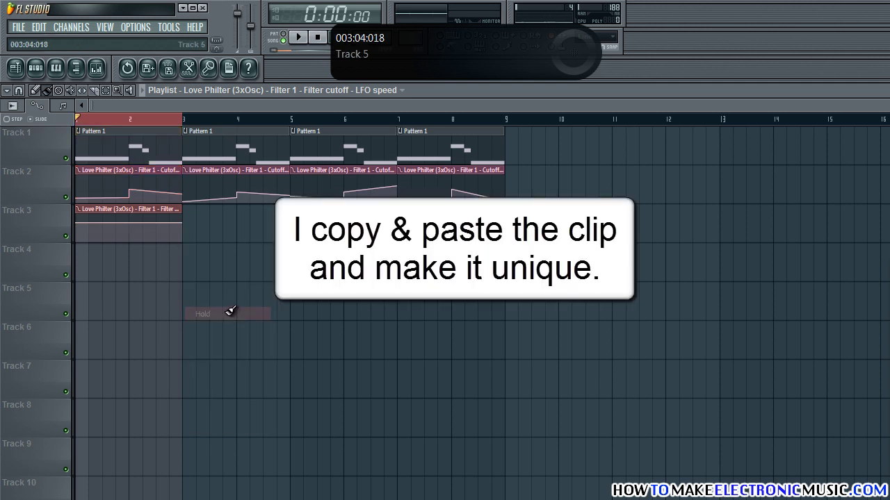
Duplicate the LFO speed automation clip at bar 3 and make the copy unique
click(192, 215)
click(185, 209)
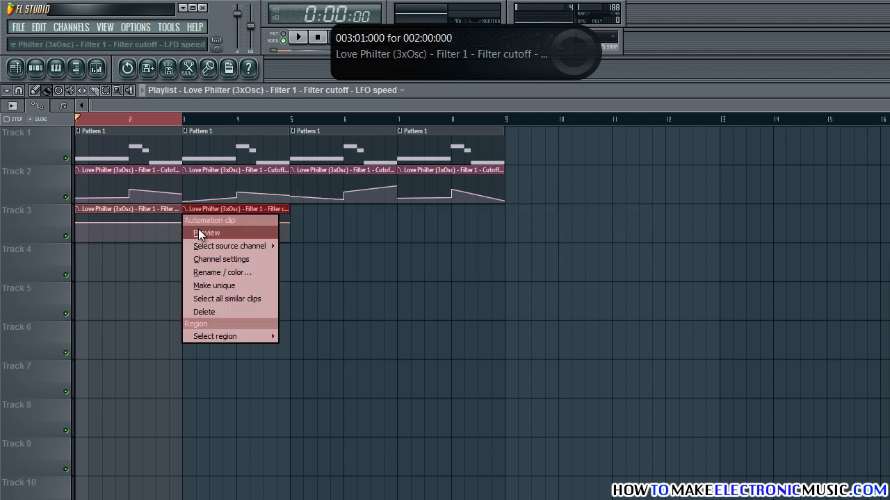
click(216, 282)
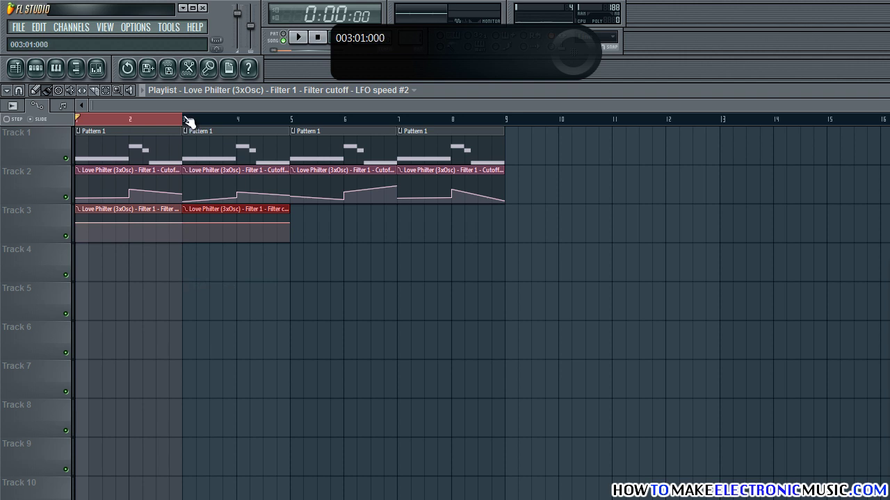
Set the filter cutoff LFO speed in Fruity Love Philter to a faster value from bar 3 and copy that value
click(185, 119)
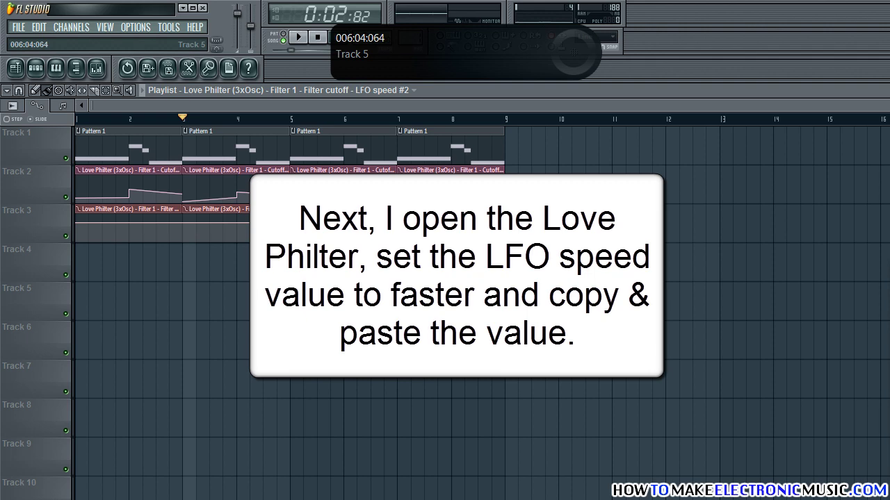
key(F9)
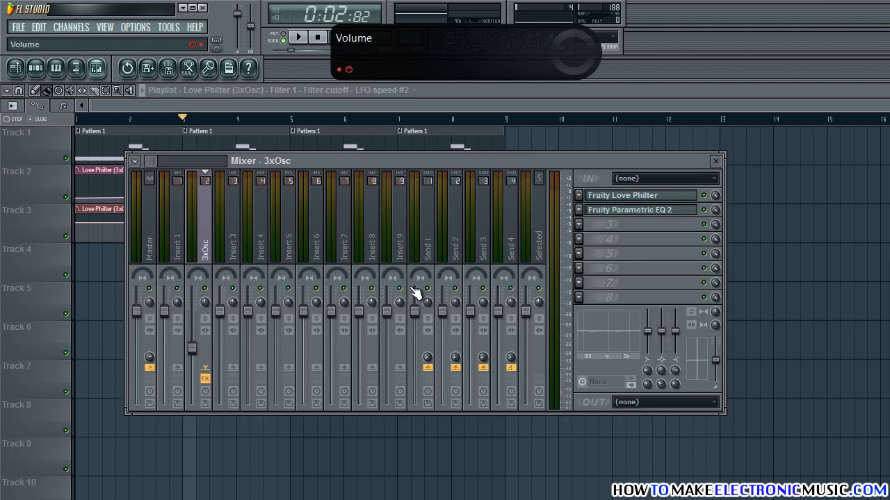
click(638, 198)
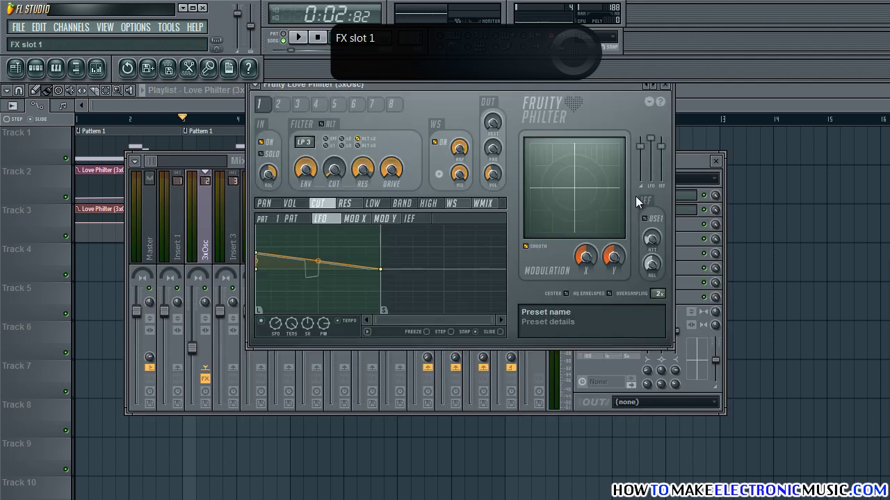
right_click(275, 324)
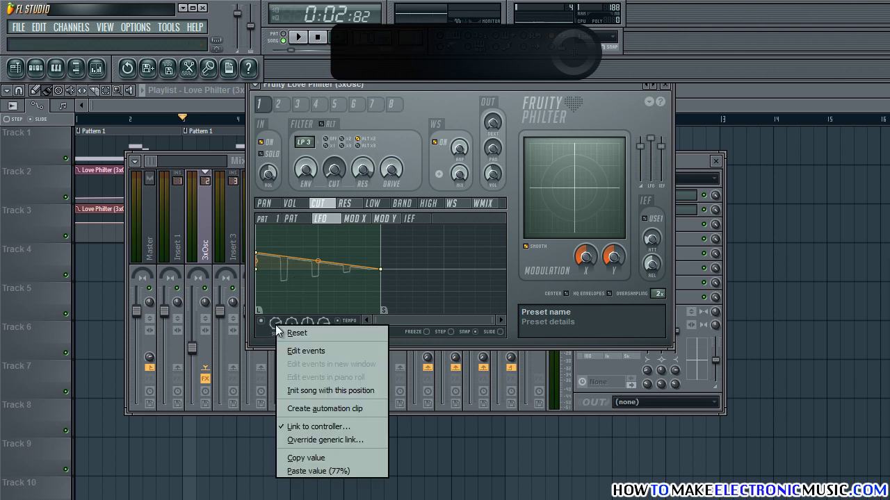
click(319, 455)
Paste the copied value into the start point of the second LFO speed clip, and audition from bar 1
click(219, 110)
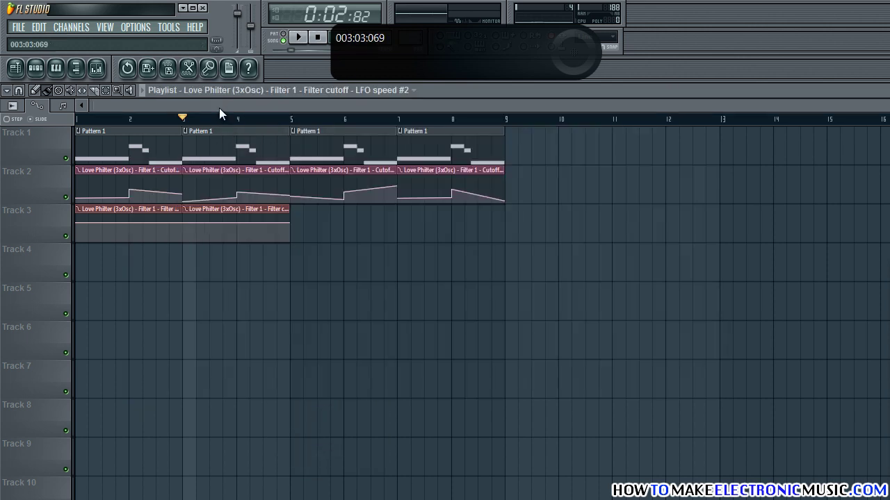
right_click(189, 223)
click(244, 420)
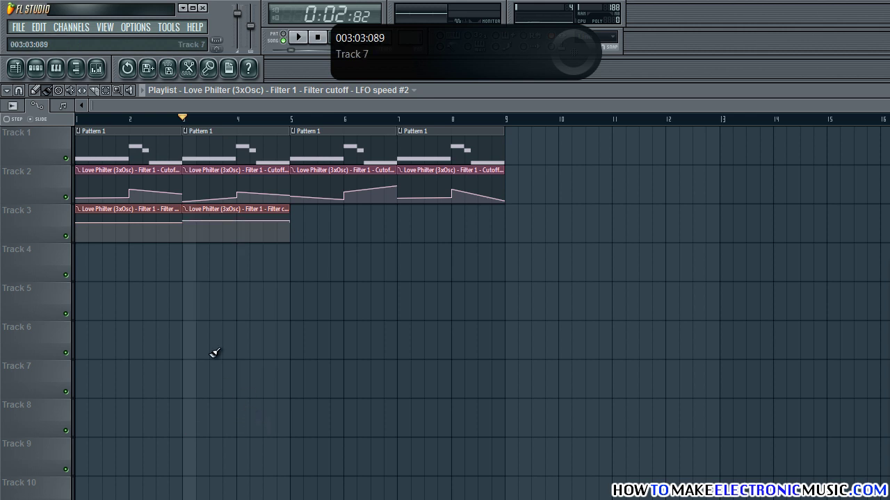
click(78, 119)
key(space)
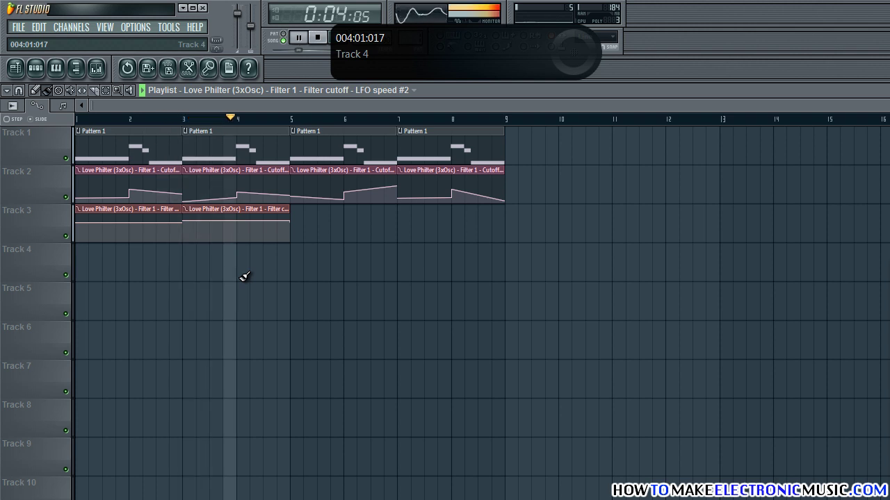
key(space)
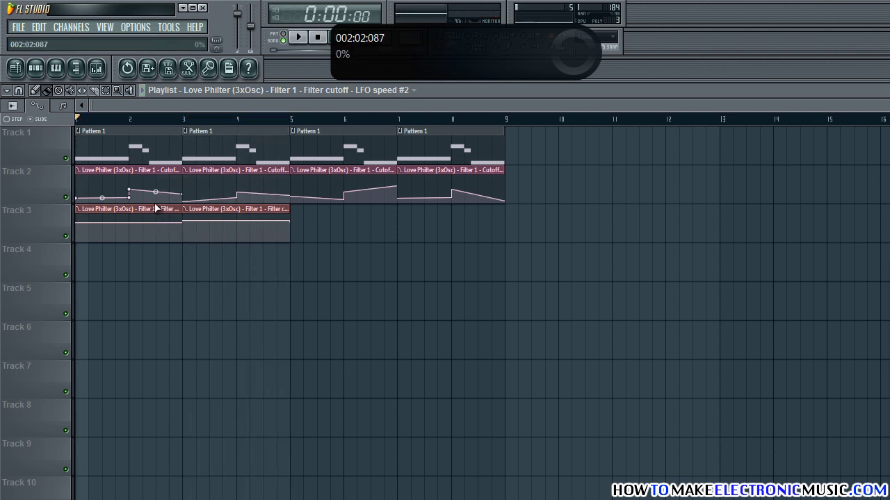
Repeat the slower LFO speed clip at bar 5 and the faster one at bar 7, and play the whole arrangement
click(297, 221)
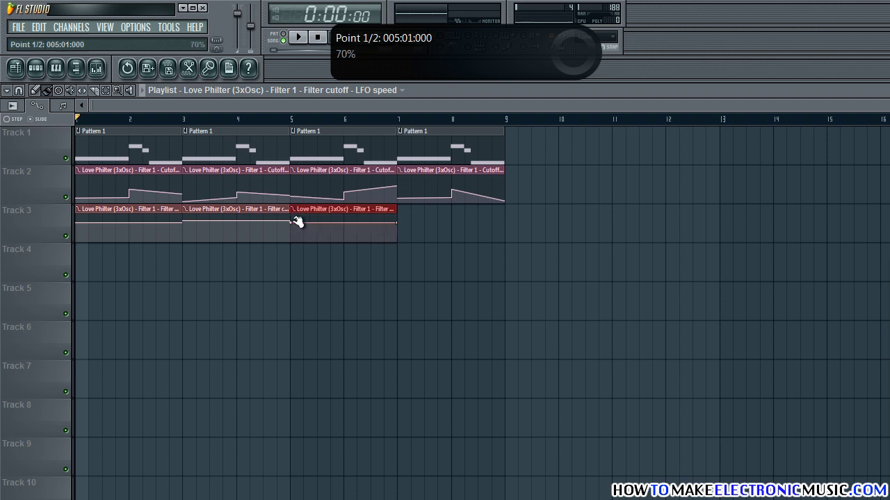
click(401, 229)
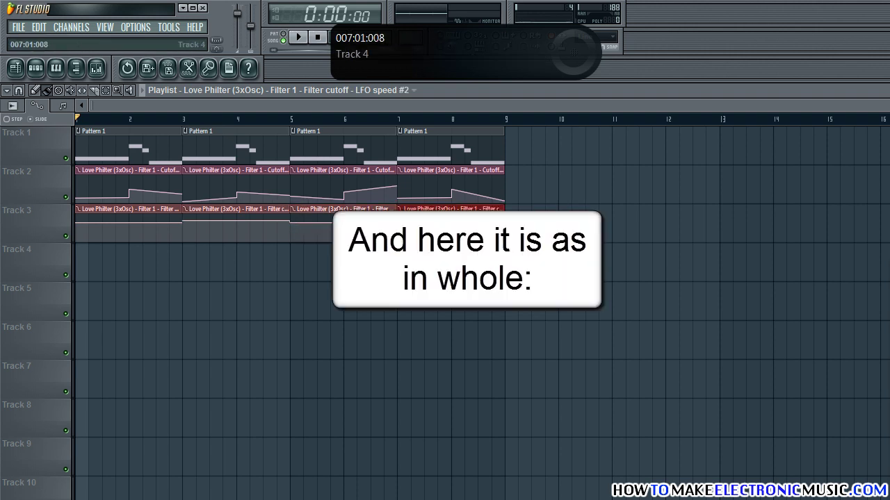
key(space)
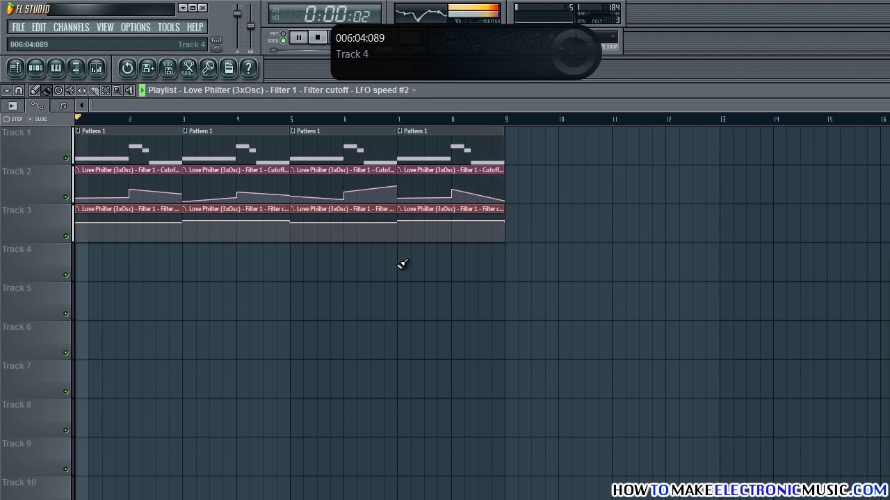
key(space)
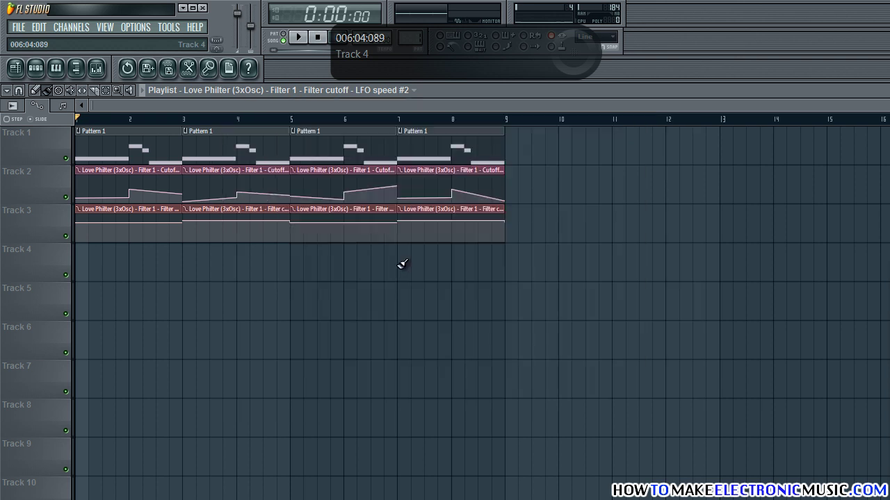
Add a new 3x Osc channel and match the coarse pitch of oscillators 1 and 3 to oscillator 2
click(81, 29)
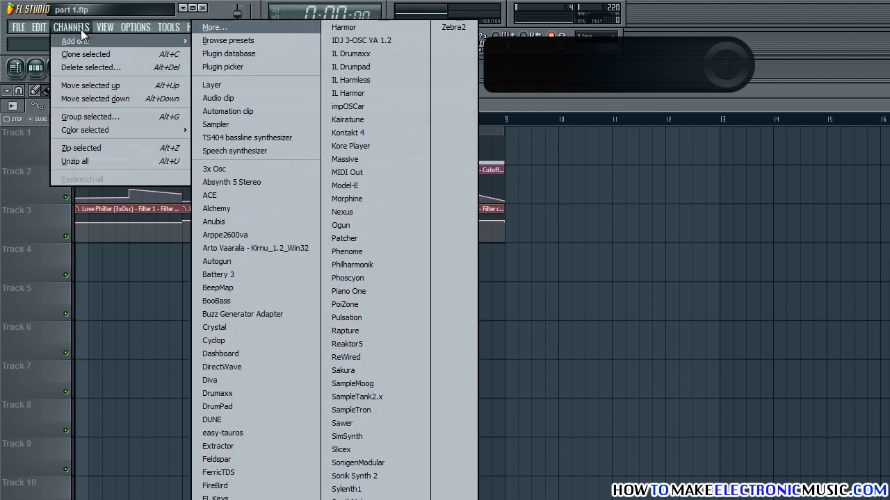
click(205, 166)
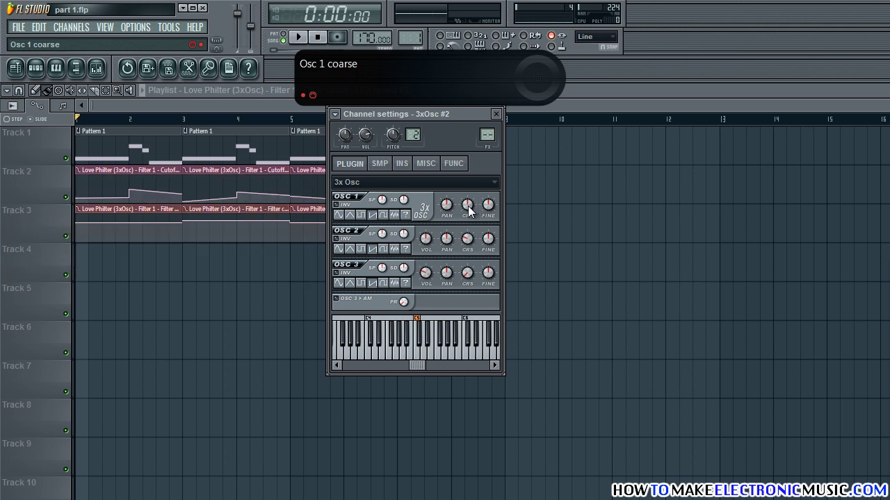
drag(475, 211, 466, 237)
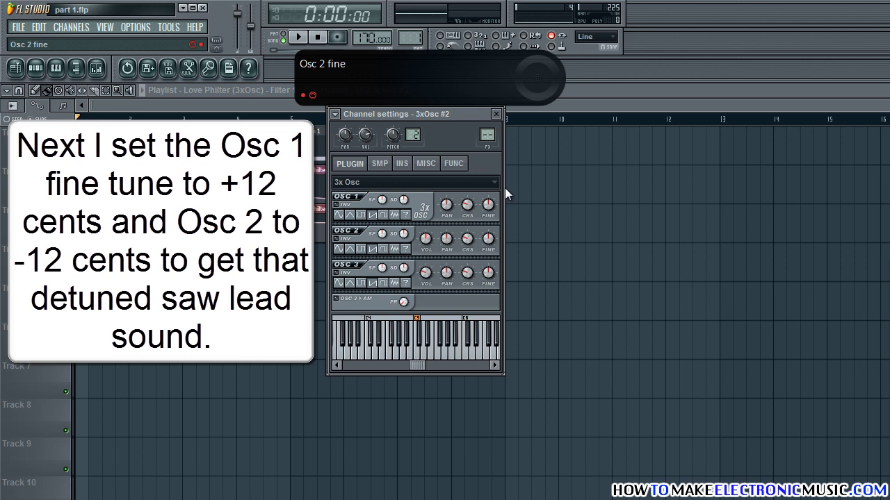
Detune oscillator 1 by +12 cents and oscillator 2 by -12 cents in the new 3x Osc, and play test notes
drag(490, 206, 490, 201)
drag(490, 238, 497, 251)
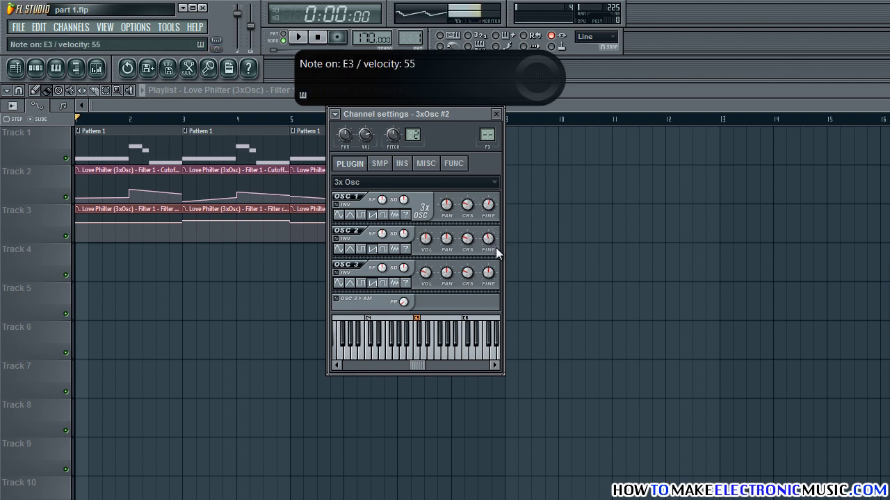
Adjust oscillator 3's volume slightly in 3xOsc #2 and assign the channel to a free mixer track
drag(424, 272, 427, 268)
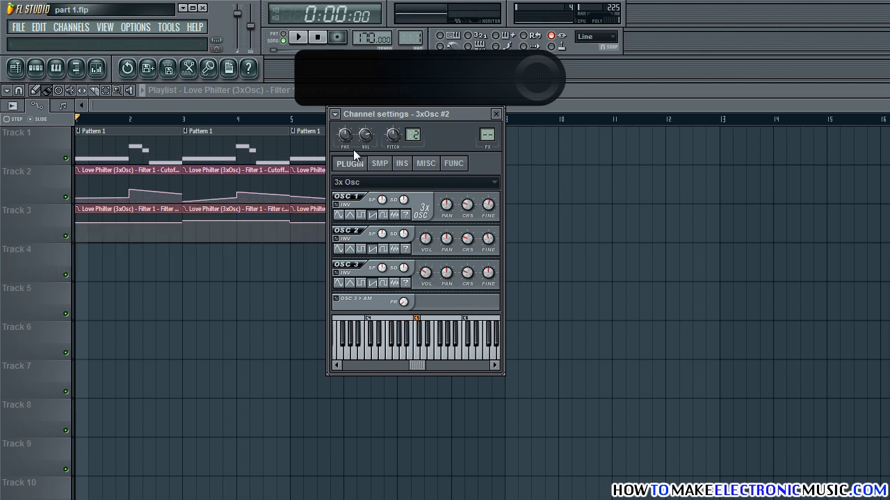
click(335, 114)
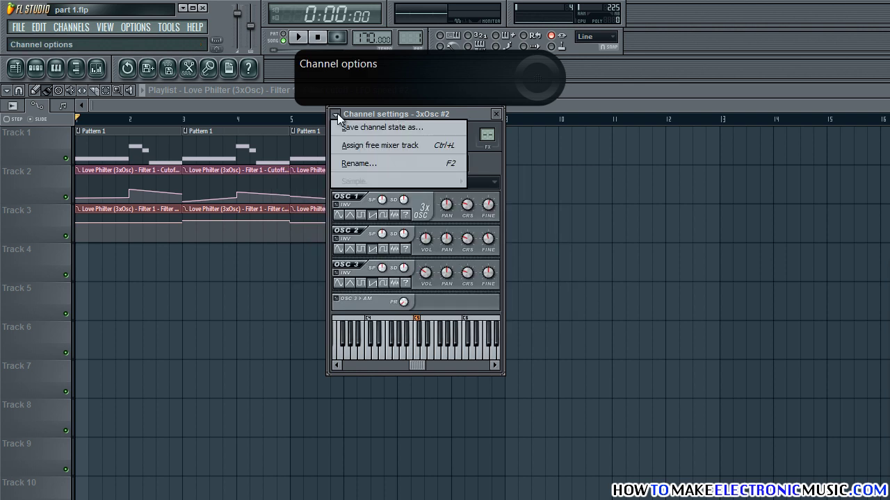
click(384, 145)
Add Fruity Flanger to the first effect slot of the 3xOsc #2 track, load its Double Trouble preset, and play test notes
click(577, 195)
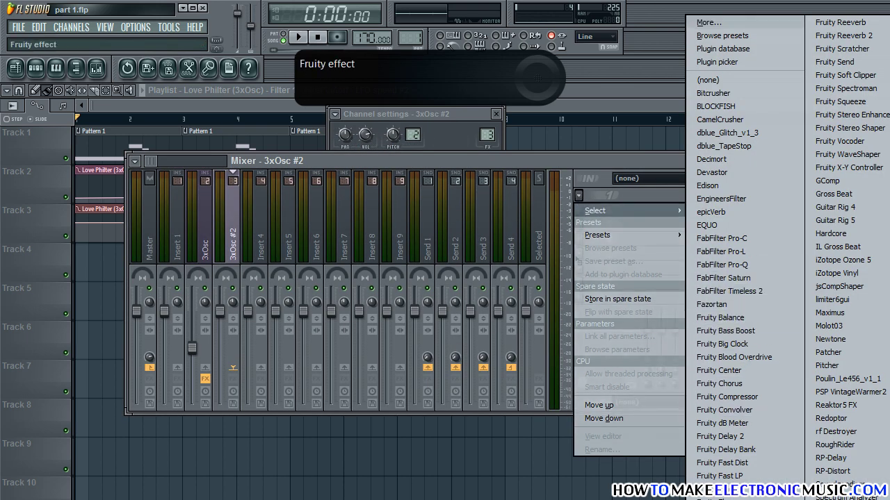
click(720, 495)
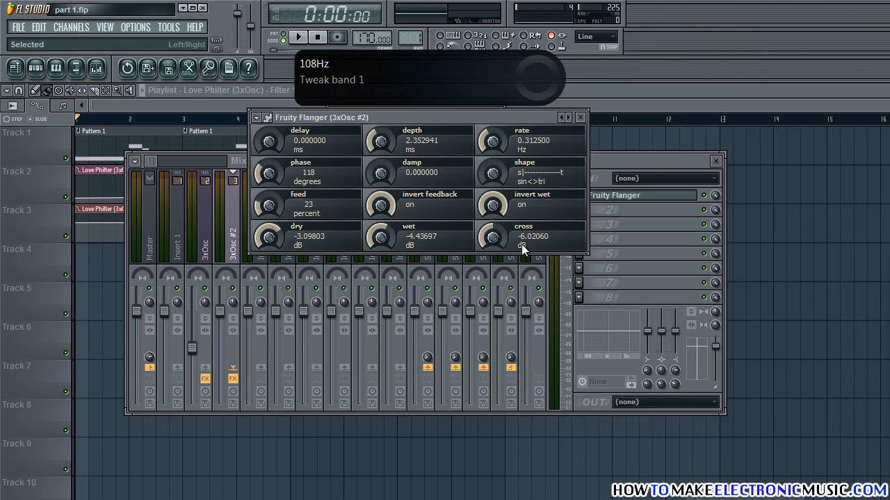
click(564, 119)
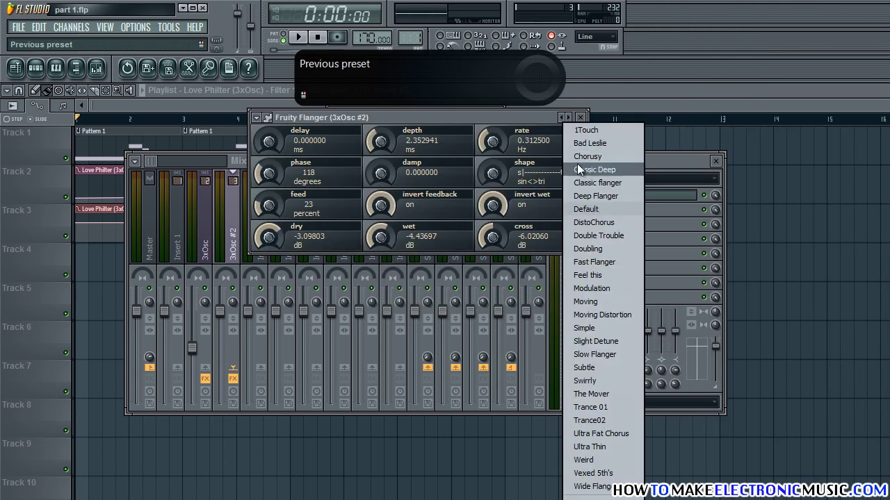
click(611, 234)
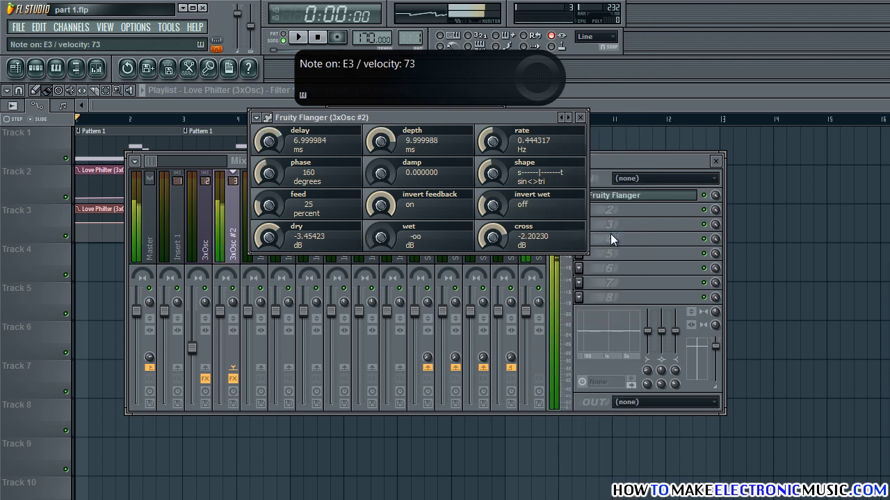
click(581, 118)
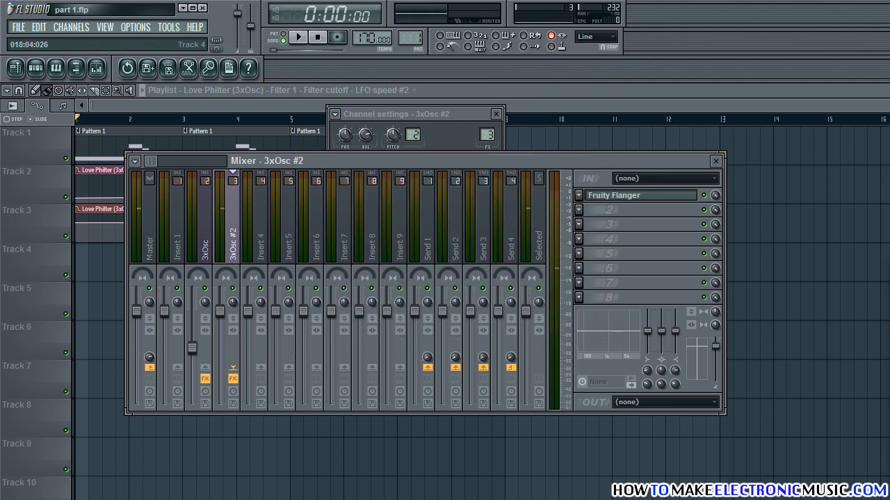
Create Pattern 2 with its default name and place it at bar 1 on playlist Track 4
click(615, 135)
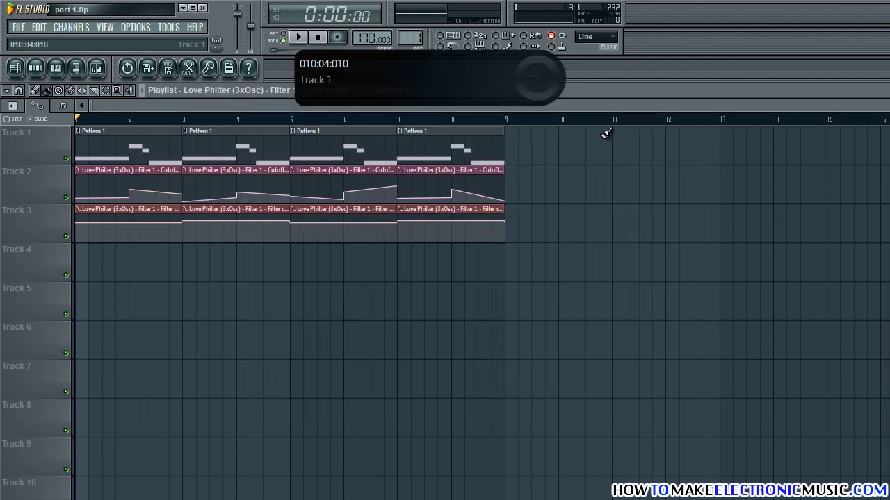
key(F4)
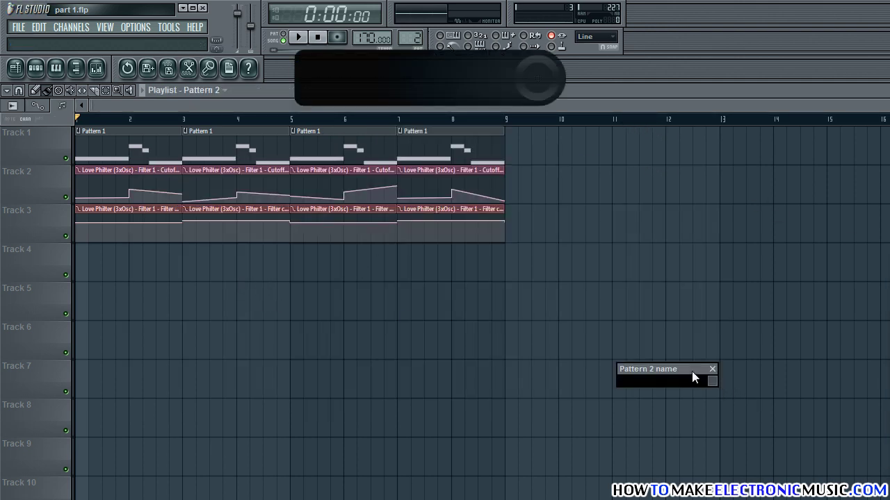
drag(691, 371, 382, 305)
key(Return)
click(87, 258)
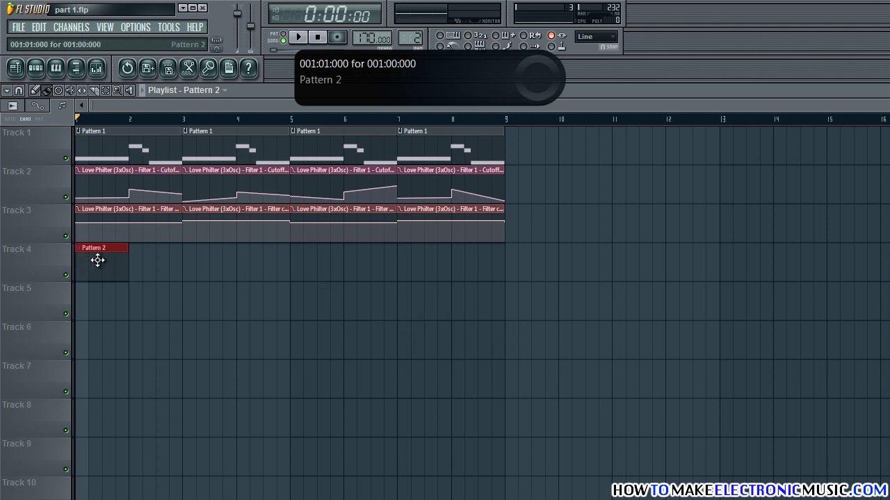
Copy all four notes of the 3xOsc bass line in Pattern 1
double_click(113, 153)
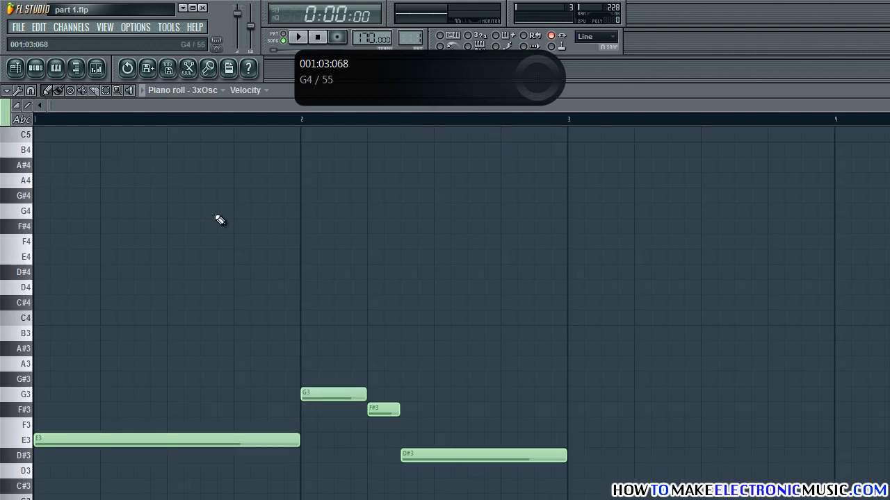
scroll(218, 218, down, 3)
drag(512, 188, 132, 364)
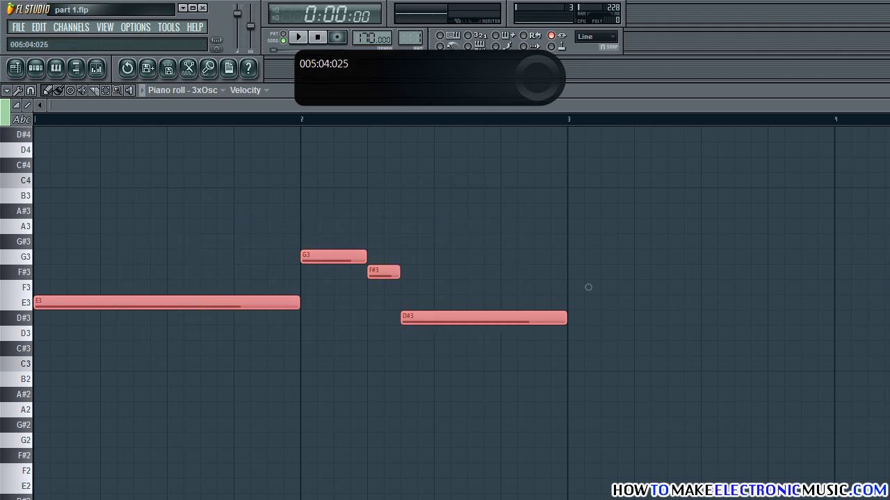
click(889, 91)
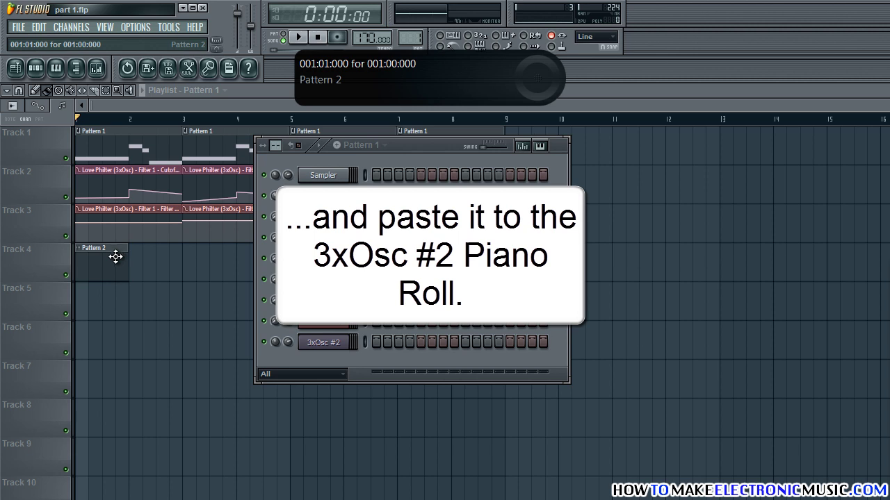
Paste the copied notes into the 3xOsc #2 piano roll of Pattern 2
click(105, 262)
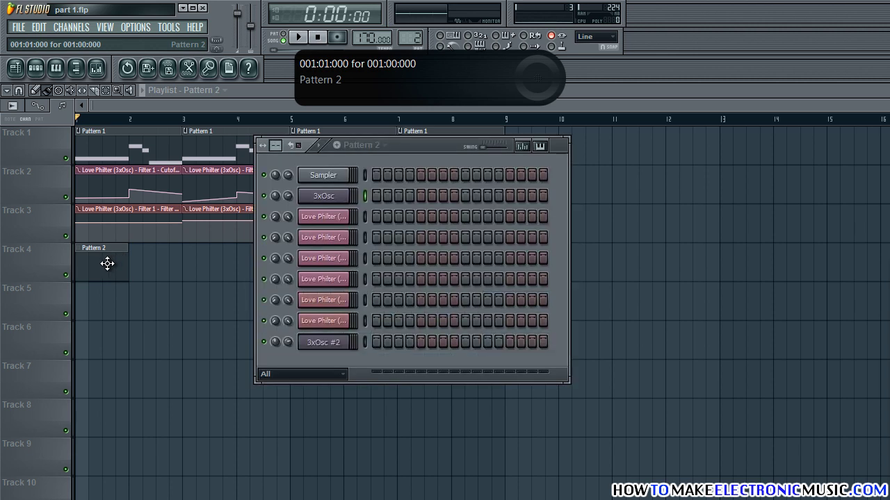
right_click(337, 344)
click(368, 341)
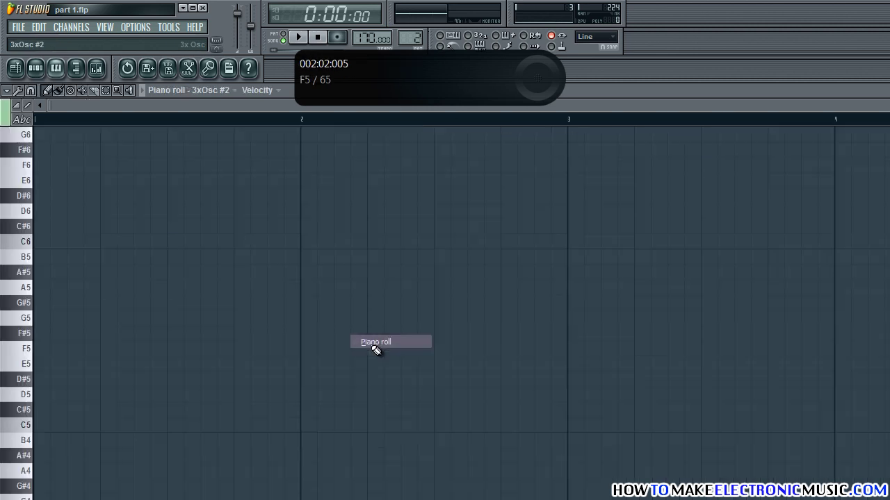
scroll(294, 303, down, 9)
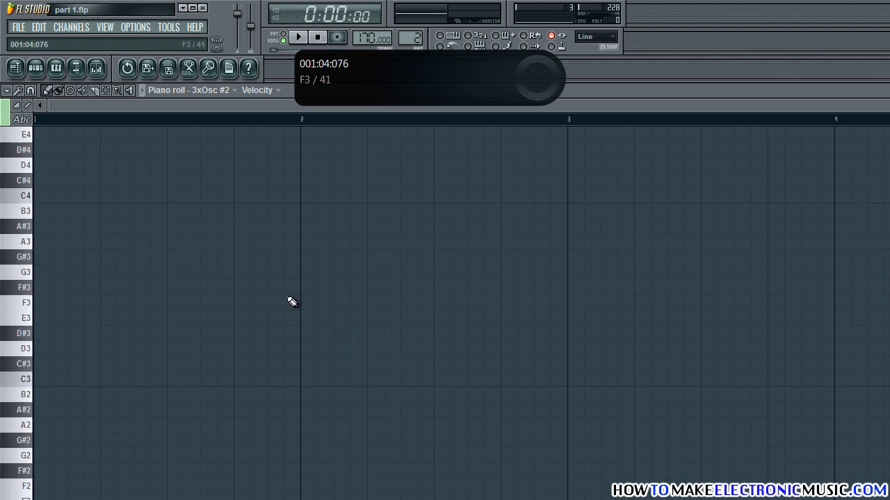
key(ctrl+v)
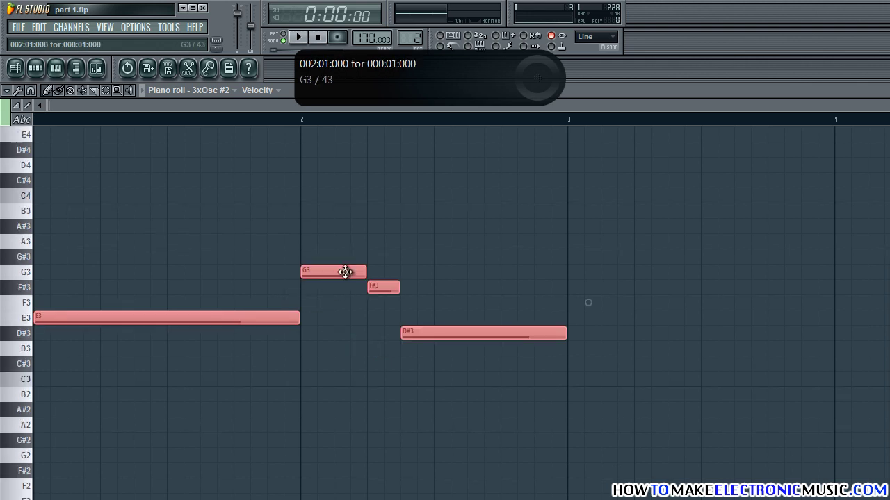
Play the first two bars with the mixer in view to check both 3xOsc tracks together, and stop
key(F9)
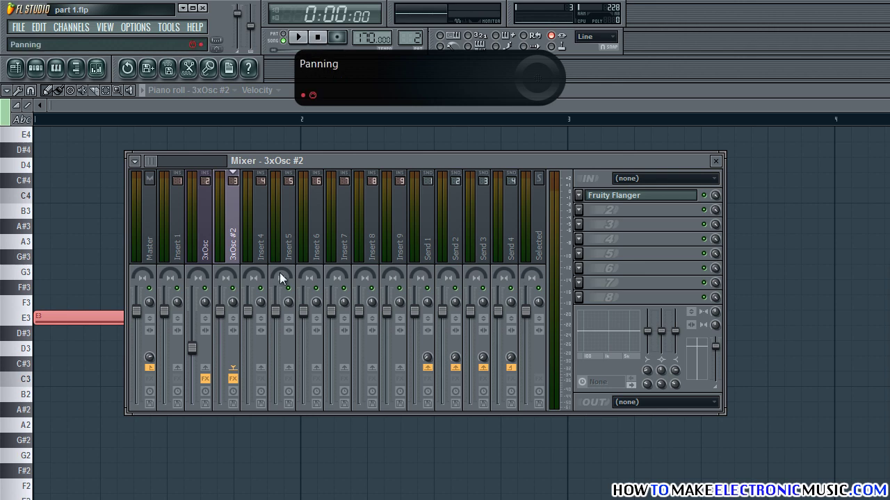
key(space)
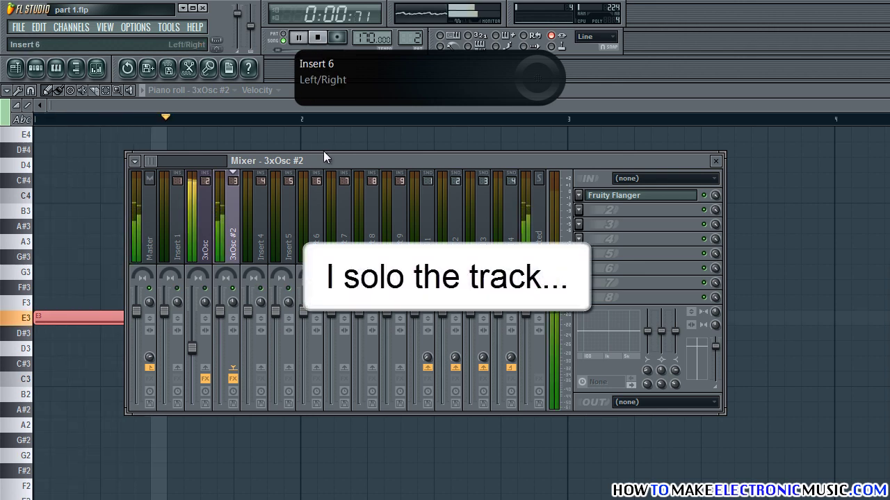
key(F9)
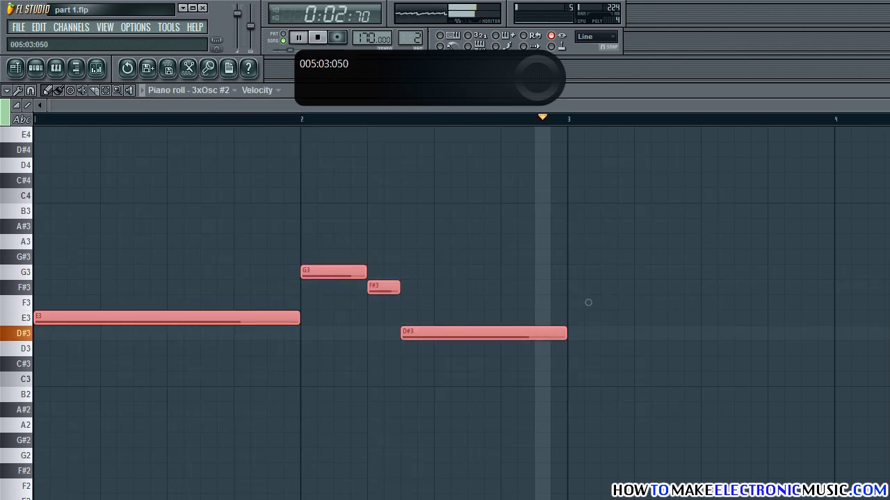
key(space)
key(Escape)
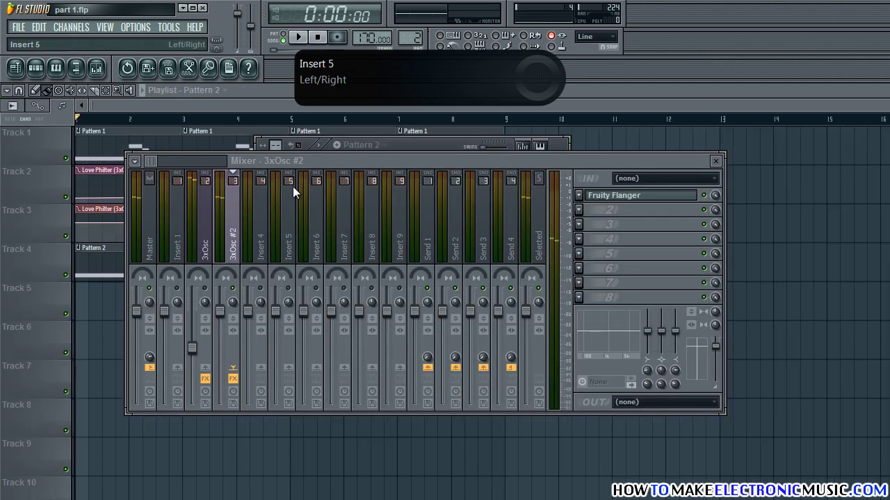
Repeat Pattern 2 on Track 4 at bars 3, 5 and 7, and audition the arrangement
click(266, 103)
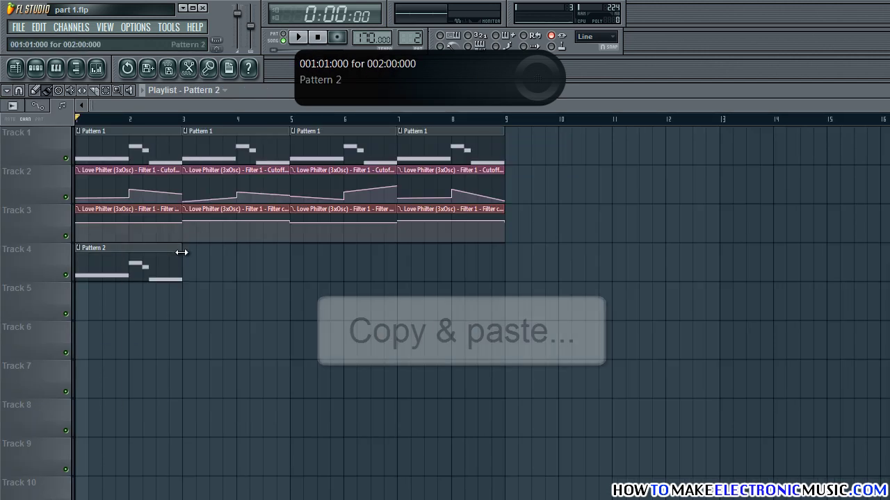
mouse_move(191, 251)
mouse_down()
mouse_move(378, 249)
mouse_move(437, 274)
mouse_move(441, 304)
mouse_up()
key(space)
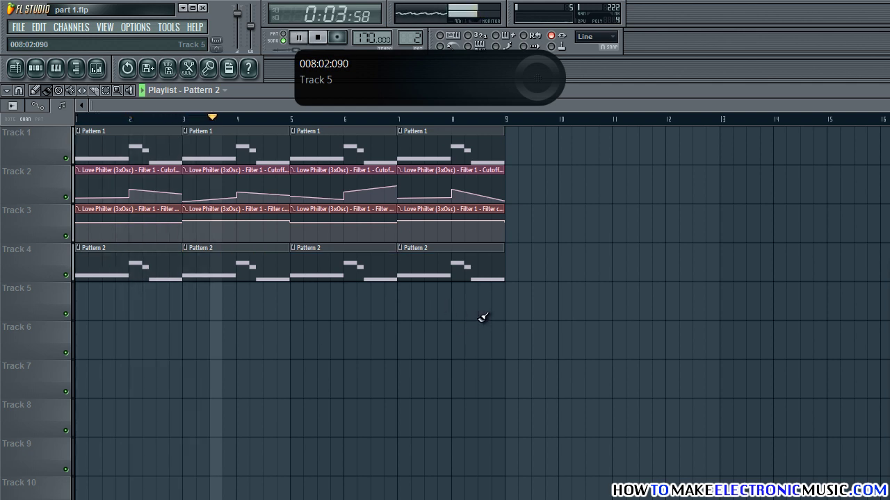
key(space)
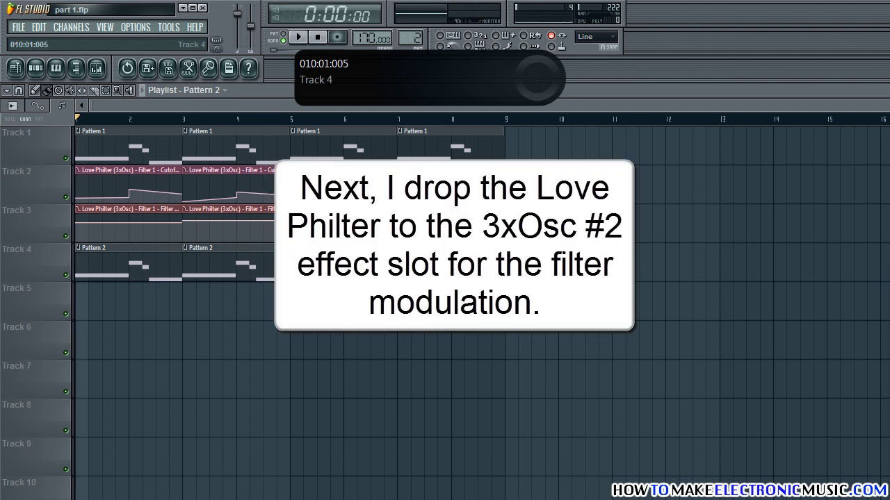
Add Fruity Love Philter to the second effect slot of the 3xOsc #2 track and reset it to the blank preset
key(F9)
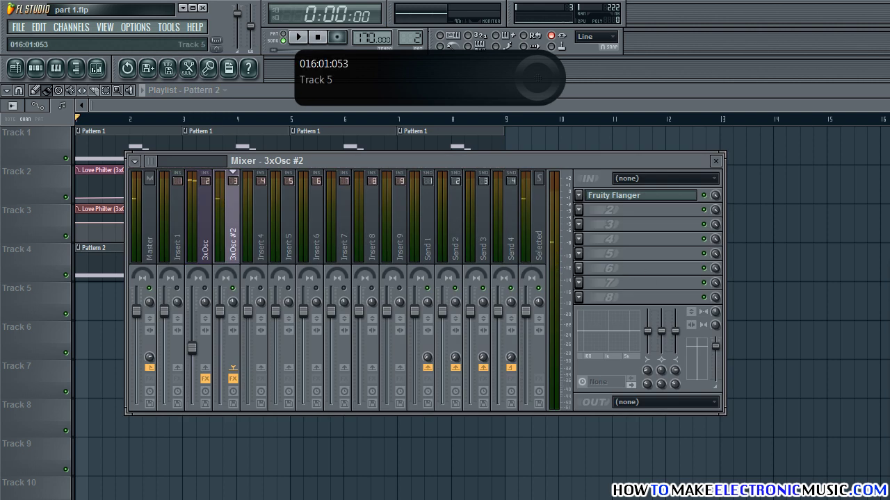
click(578, 210)
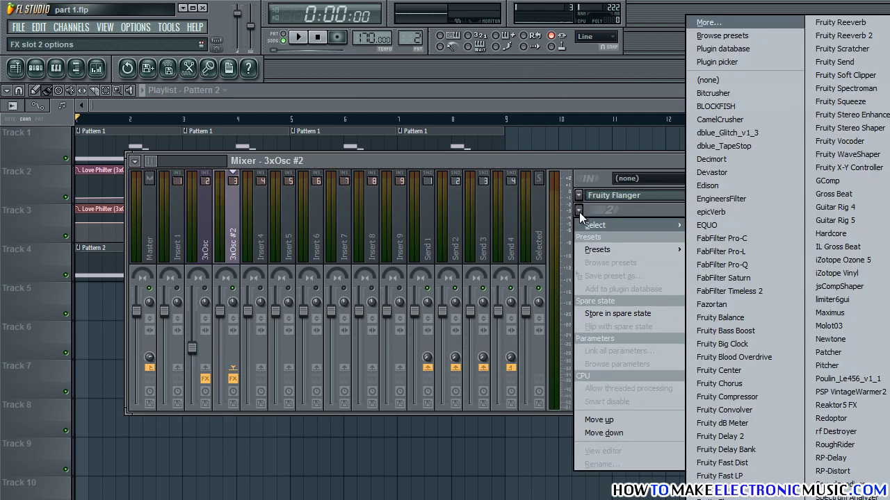
click(729, 499)
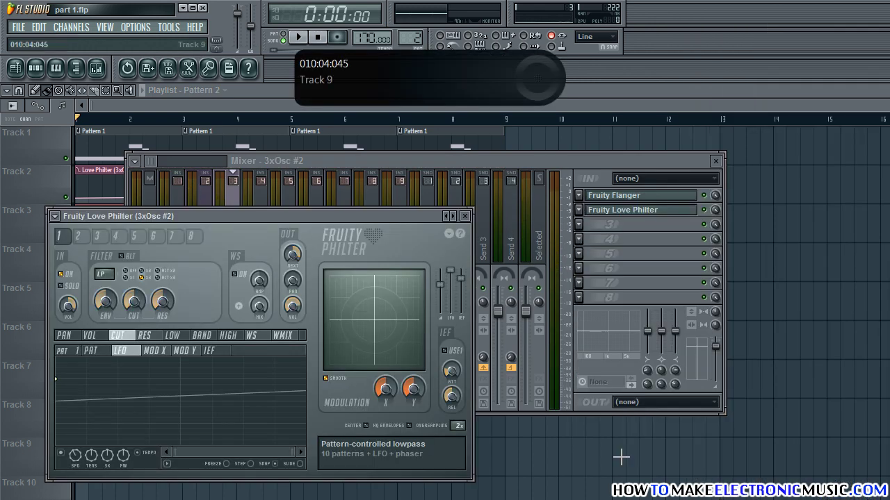
drag(375, 216, 577, 87)
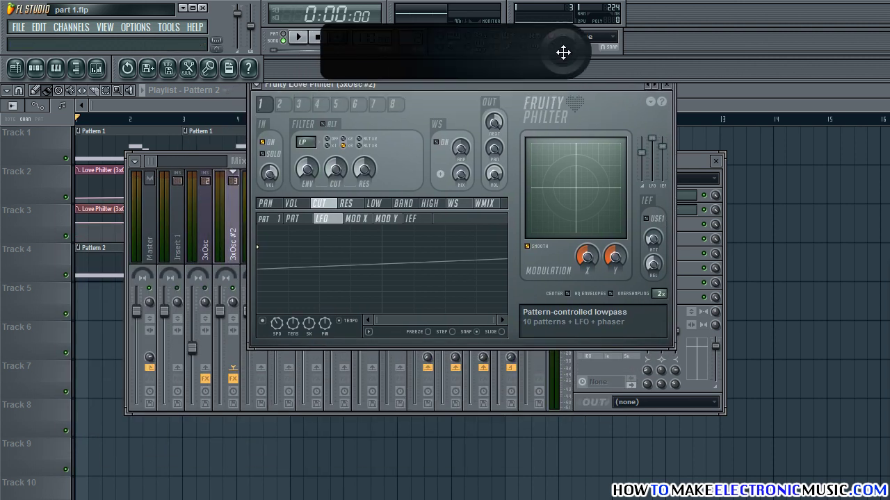
click(652, 88)
click(678, 97)
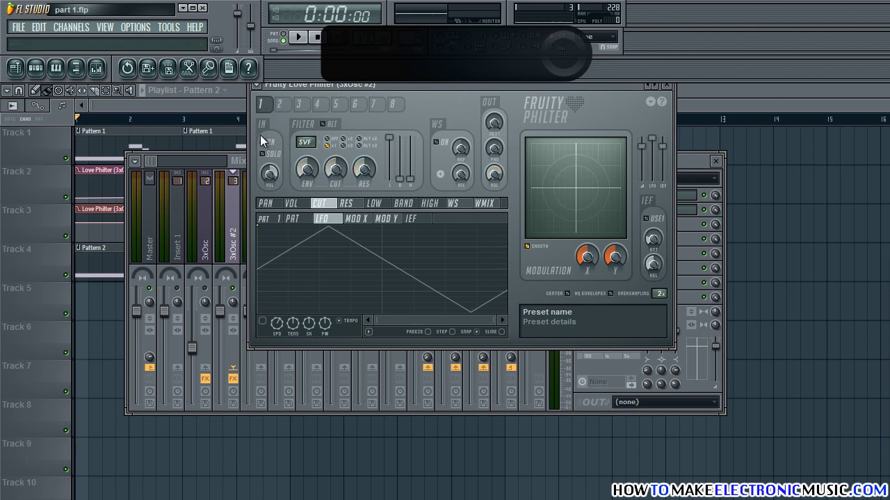
Set the first Love Philter filter on 3xOsc #2 to Vanilla high pass with the x3 slope
click(307, 141)
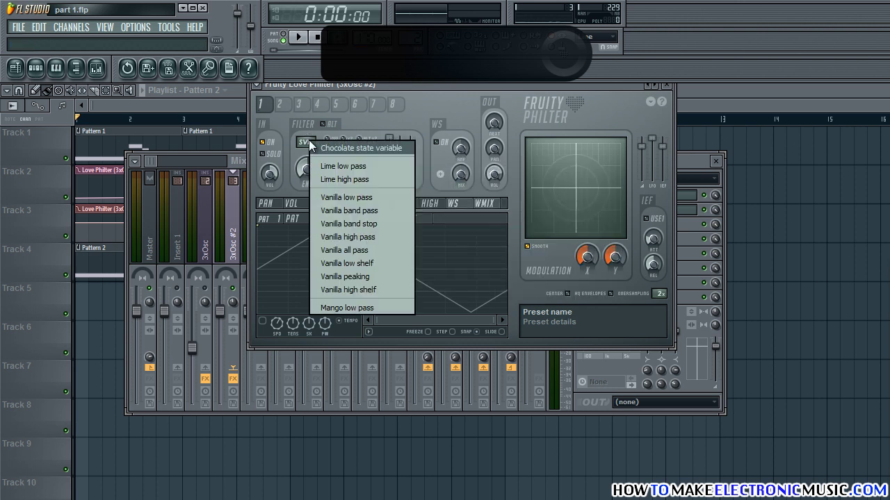
click(374, 236)
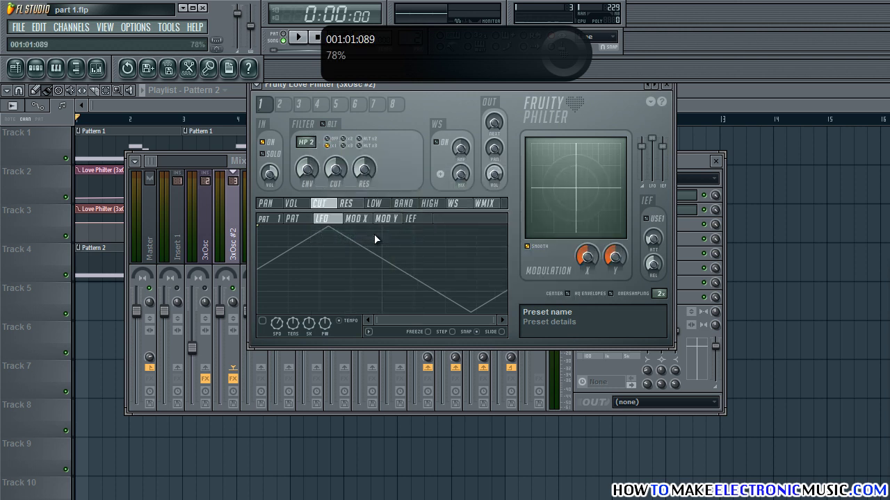
click(343, 146)
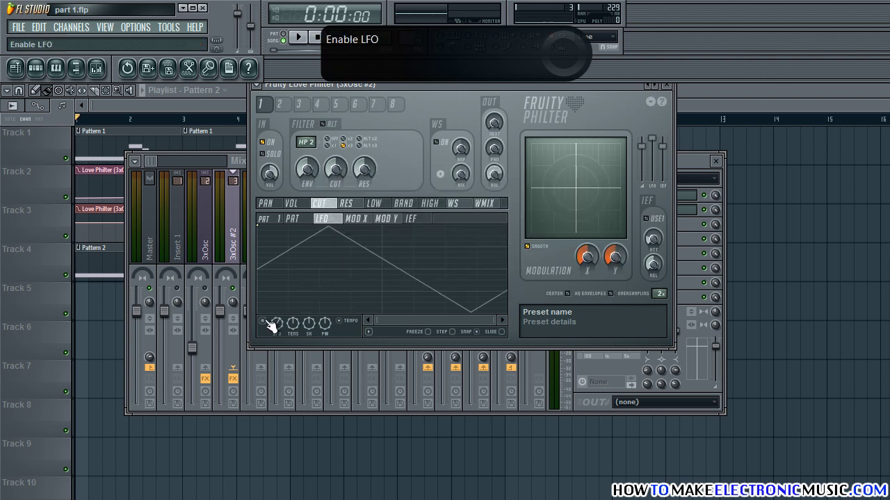
Enable the cutoff LFO on the 3xOsc #2 filter, audition it, and set the LFO speed to 002:00:000
key(space)
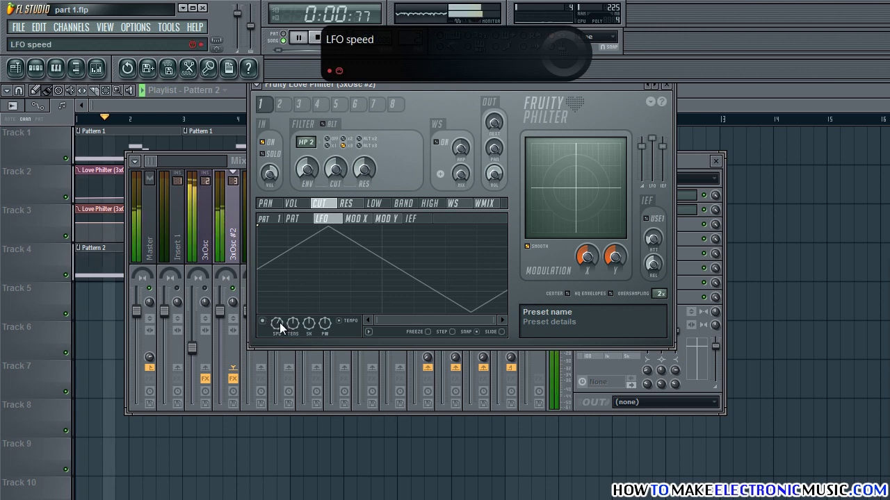
key(space)
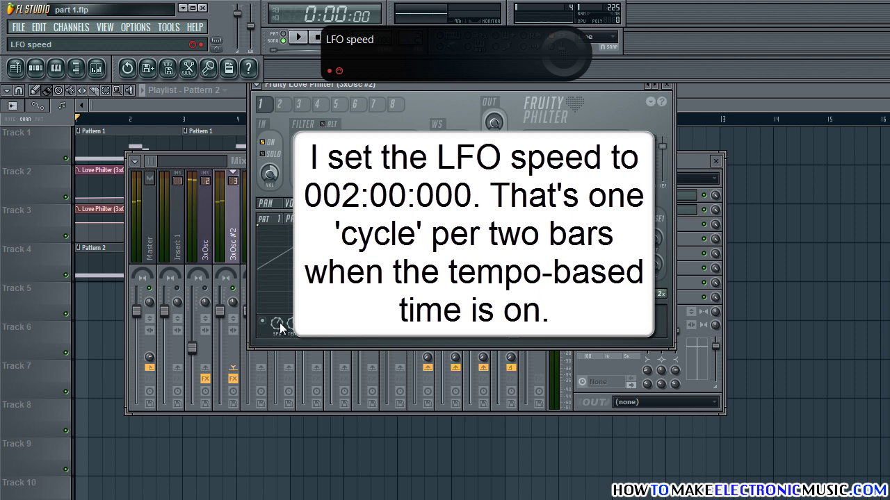
drag(279, 321, 293, 364)
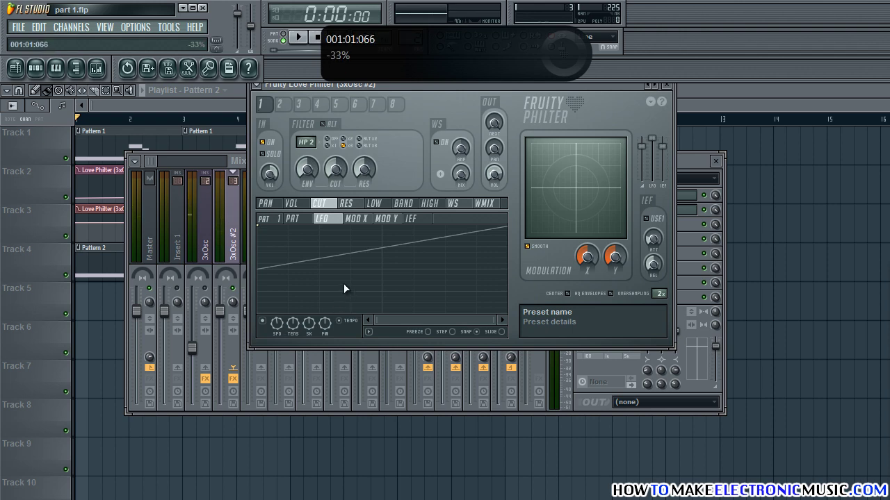
Audition the arrangement with the LFO-modulated high-pass filter on 3xOsc #2, and close Love Philter
key(space)
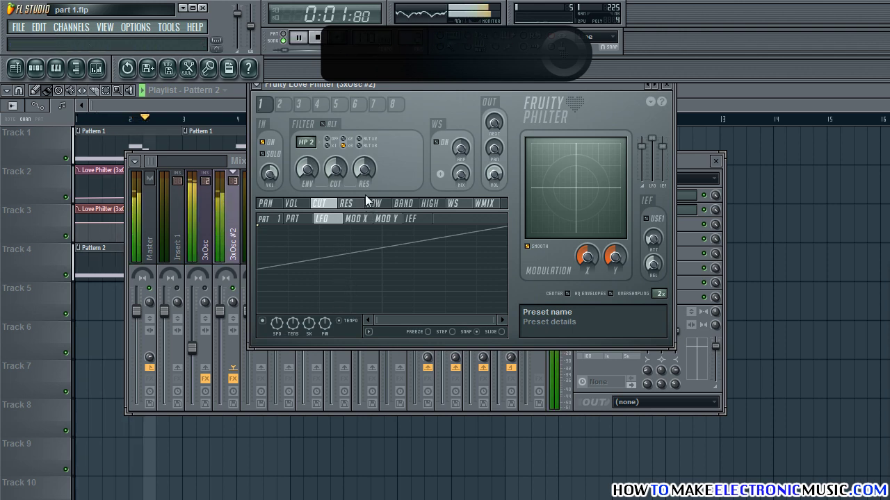
drag(366, 176, 337, 174)
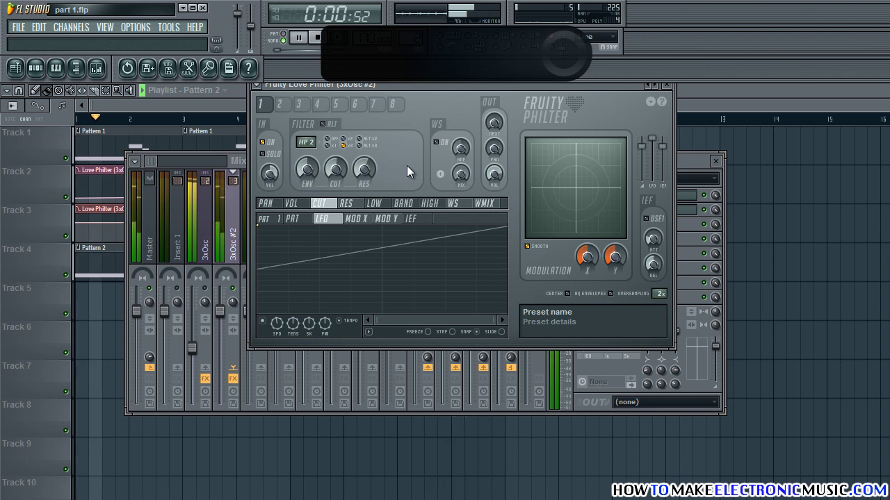
key(space)
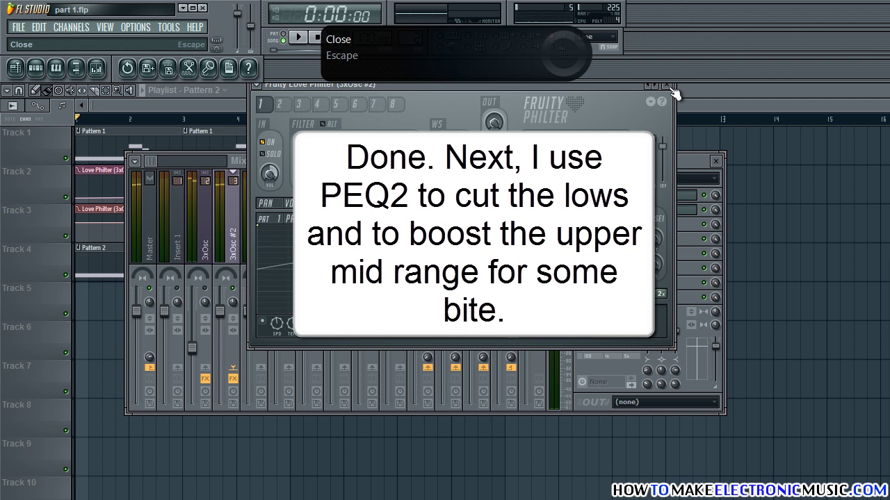
click(668, 86)
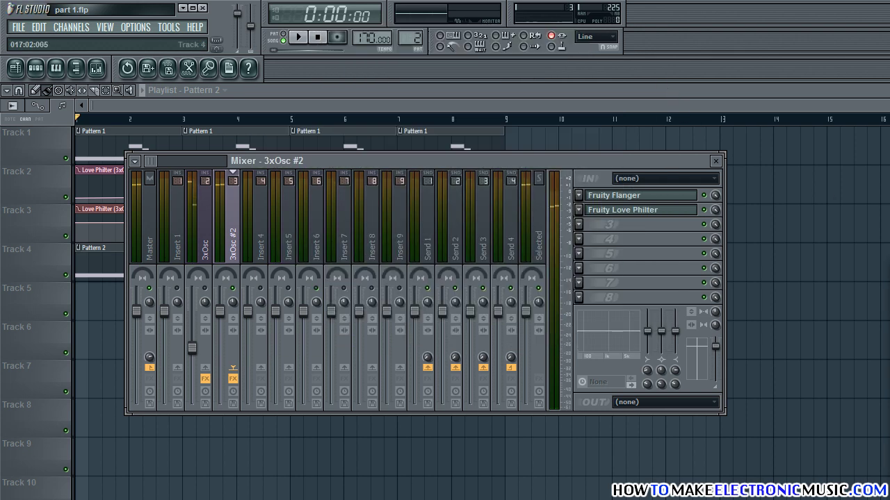
Add Fruity Parametric EQ 2 to the third effect slot of the 3xOsc #2 mixer track
click(580, 225)
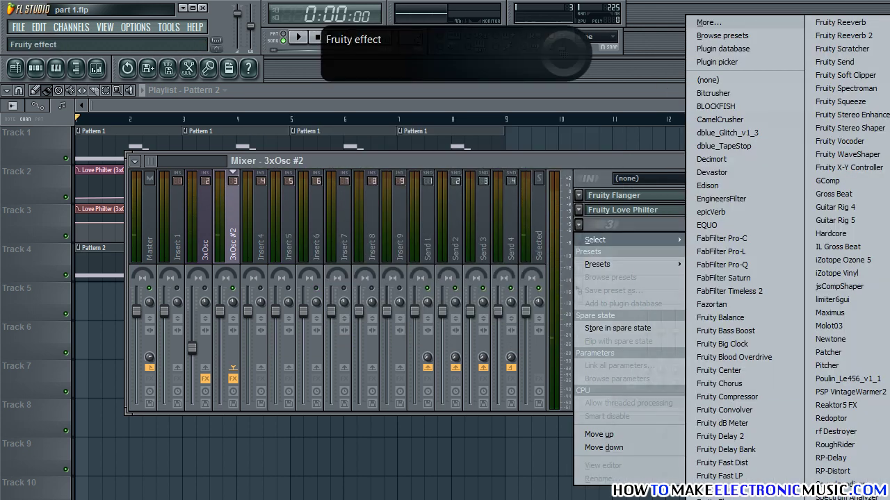
click(734, 499)
drag(399, 246, 563, 96)
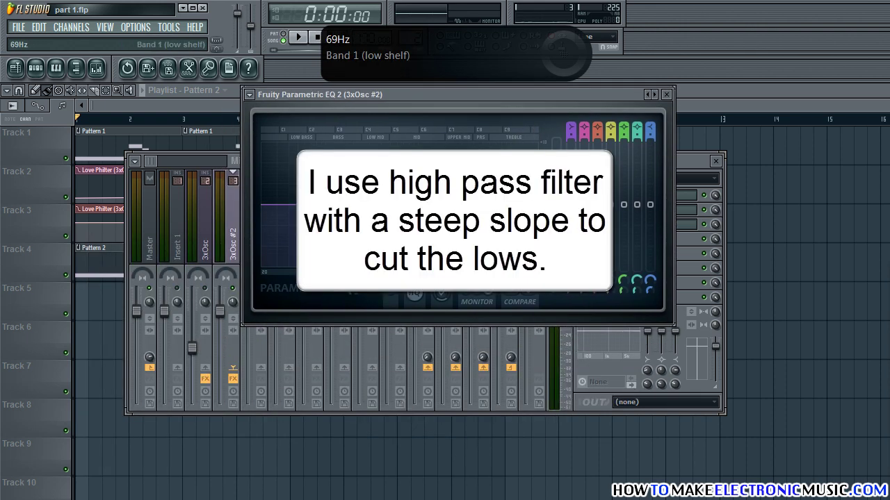
Set band 1 of the 3xOsc #2 equalizer to a high pass with Steep 8 order and adjust its bandwidth
right_click(309, 206)
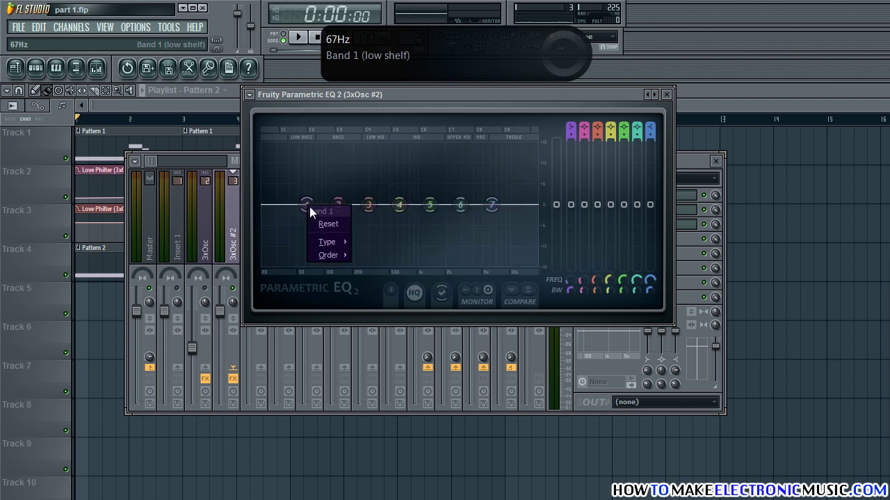
mouse_move(327, 243)
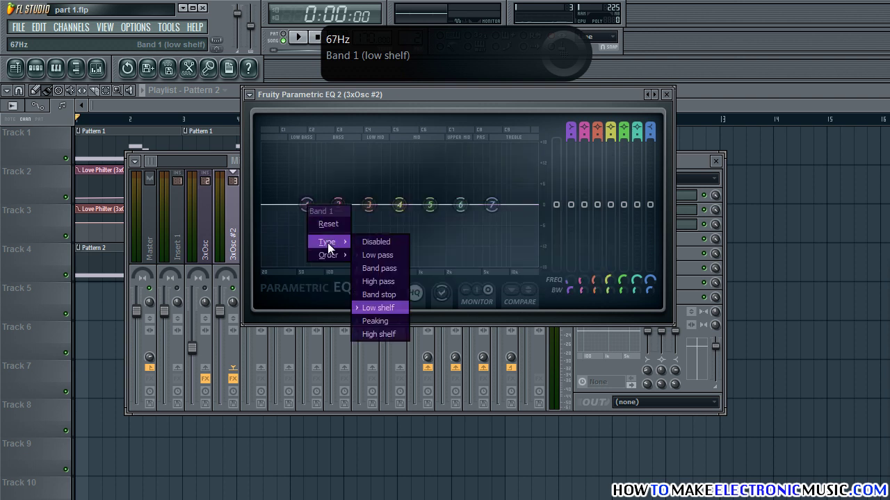
click(379, 281)
right_click(308, 205)
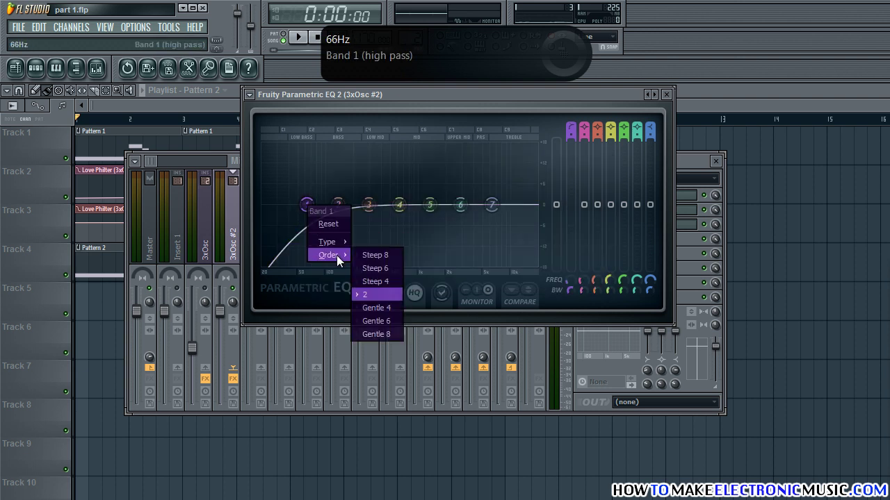
click(358, 254)
scroll(313, 214, down, 3)
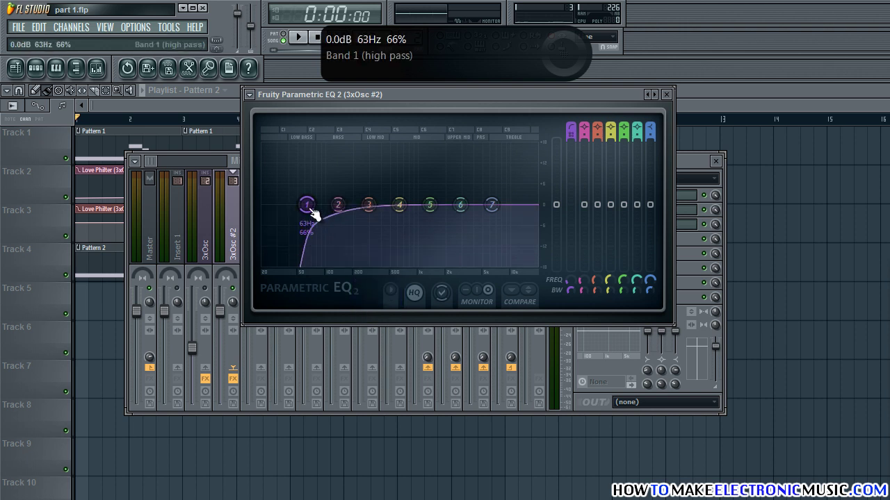
Raise the band 1 high-pass cutoff until it sits just beside band 2 while auditioning the arrangement
key(space)
drag(313, 214, 344, 224)
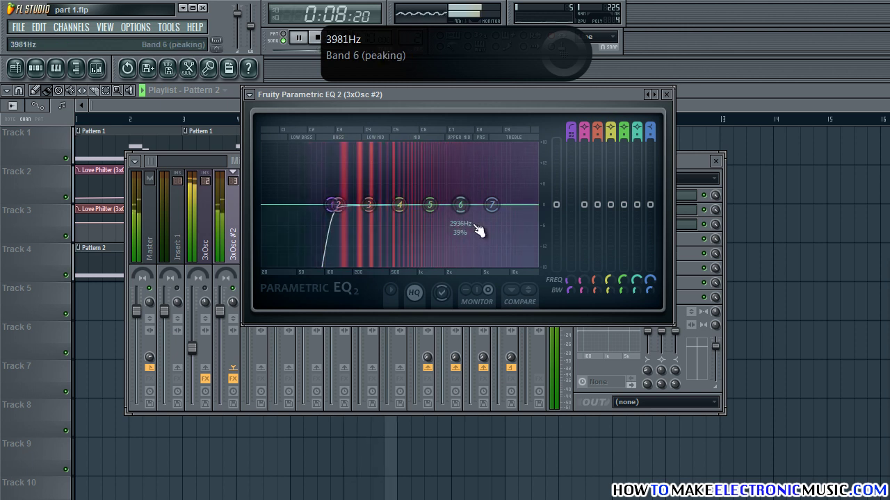
key(space)
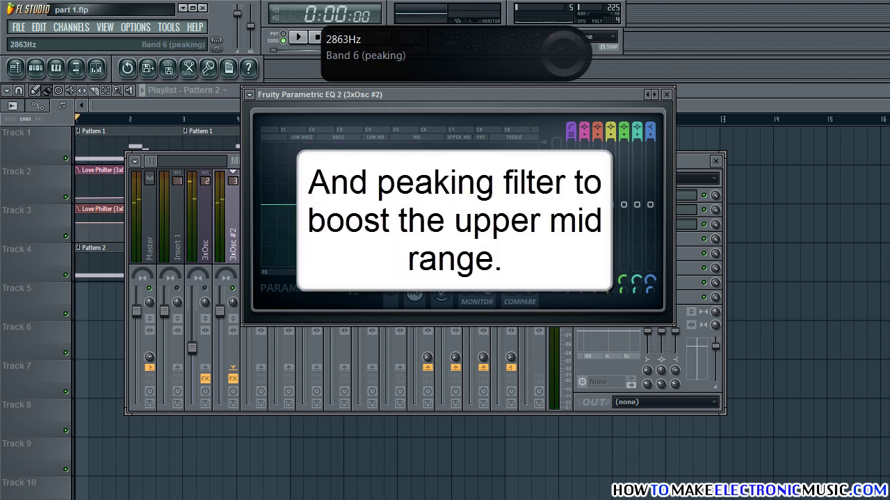
Boost peaking band 6 by about 7.1 dB at 3183 Hz, widen its bandwidth to 69%, and audition it with the equalizer closed
drag(461, 205, 470, 160)
key(space)
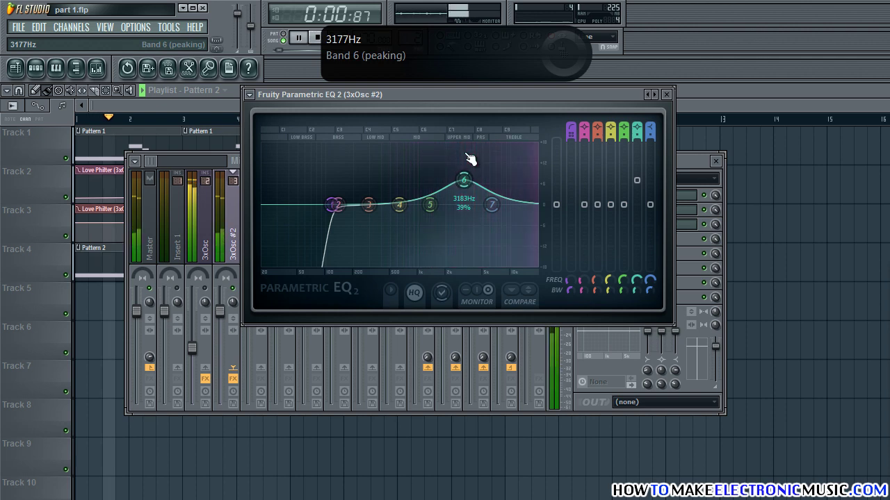
scroll(471, 159, up, 5)
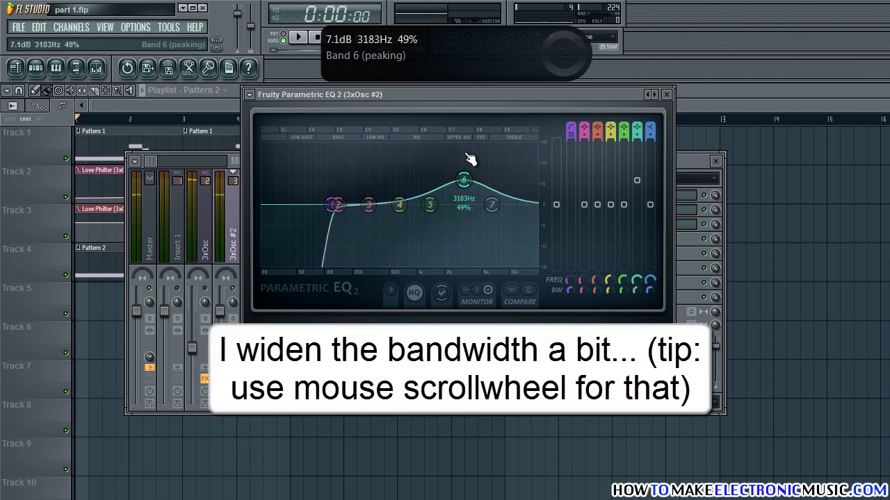
scroll(467, 184, up, 1)
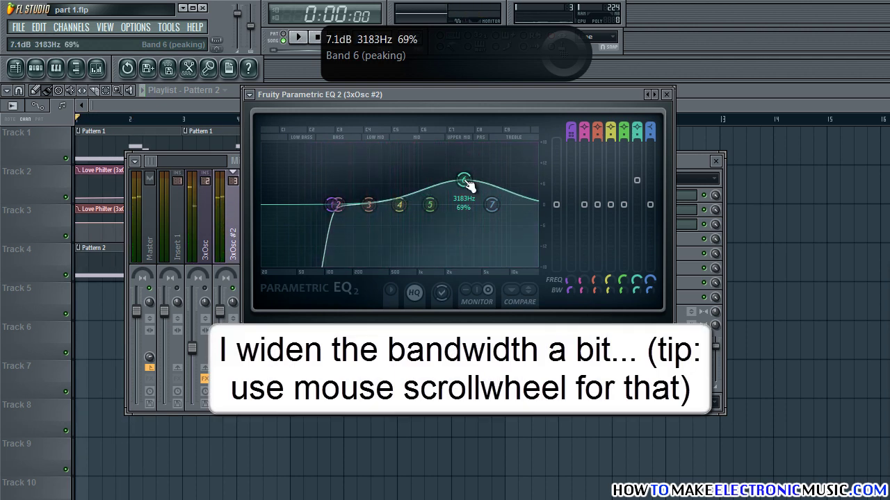
key(space)
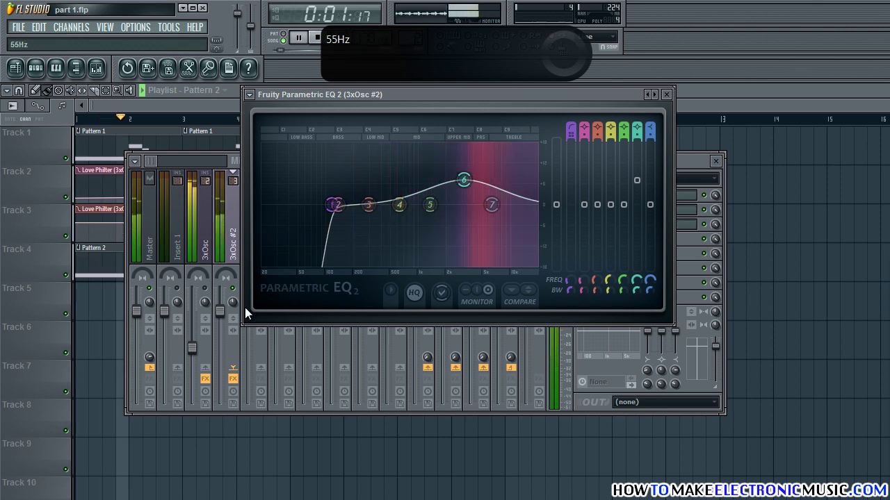
click(666, 95)
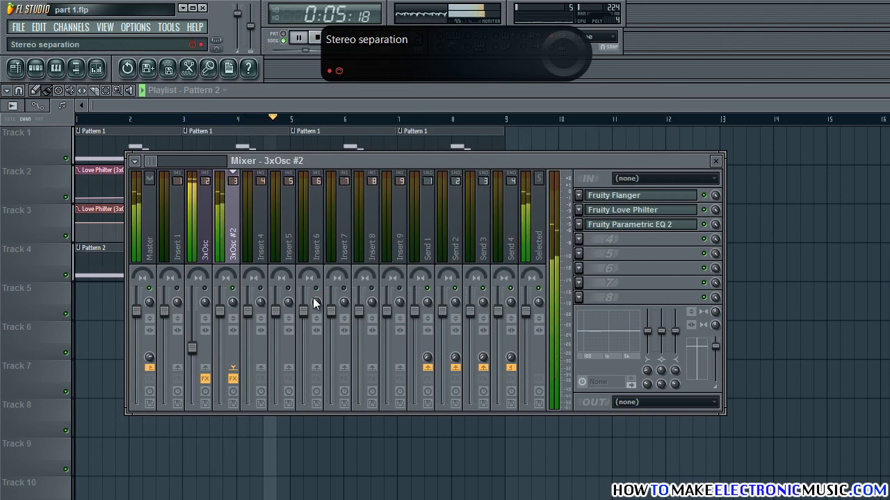
key(space)
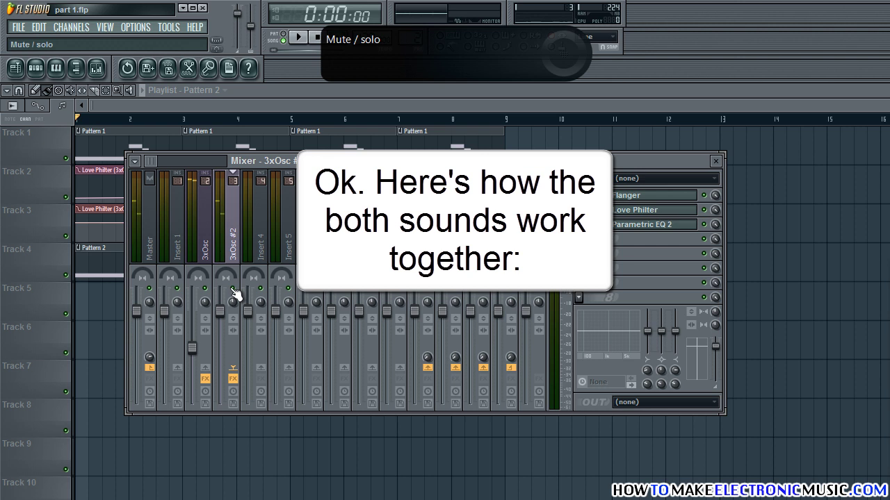
Lower the 3xOsc #2 mixer track volume to about -0.8 dB while auditioning both bass sounds together
key(space)
drag(230, 312, 231, 325)
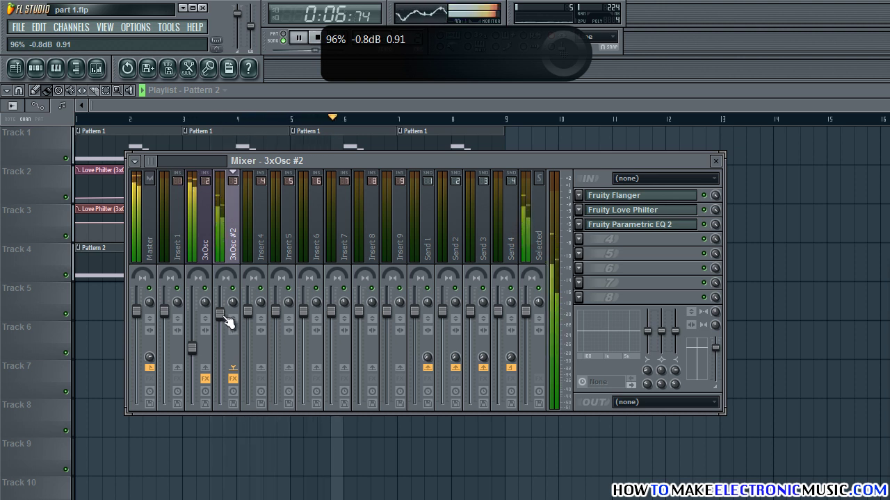
key(F9)
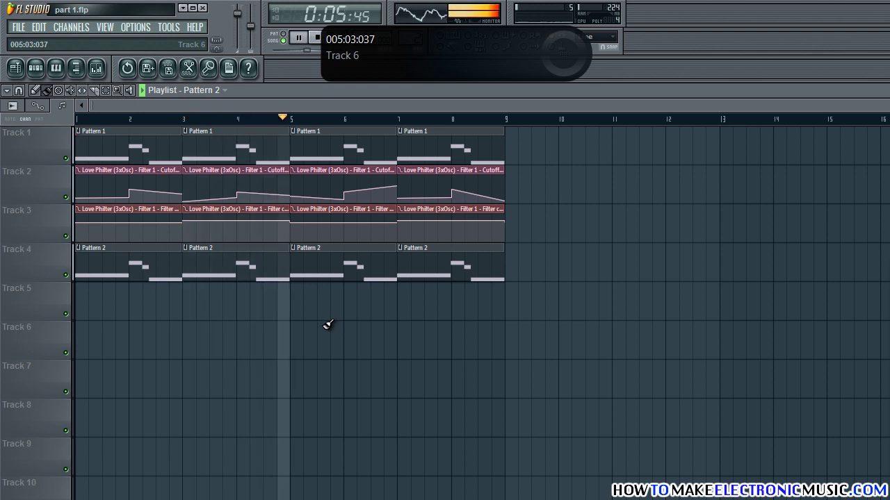
key(space)
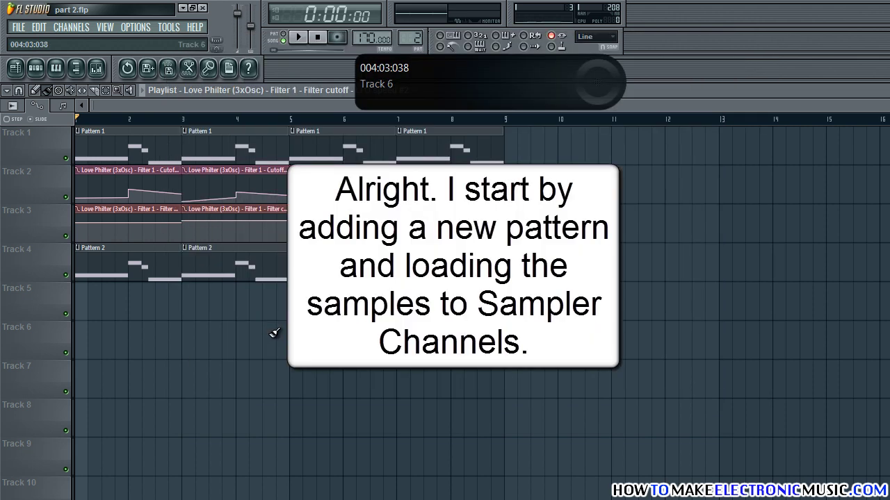
Create a new empty Pattern 3 and place it at bar 1 on Track 5 of the playlist
key(F4)
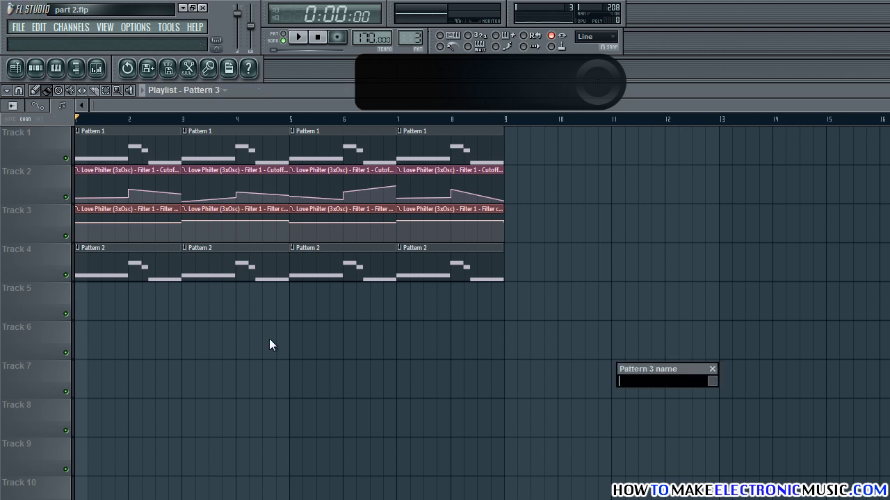
key(Return)
click(77, 303)
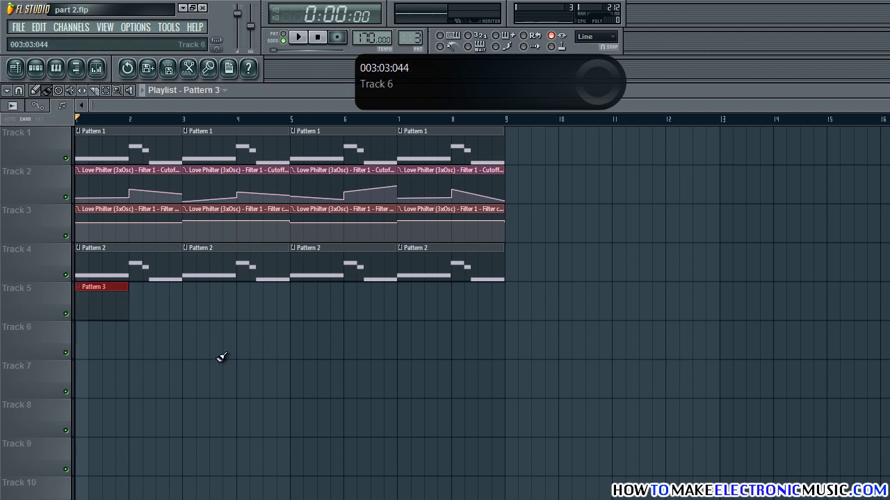
Load VDUB1 Kick 258 from the dnbtutdrums folder into the Sampler channel and add VDUB1 Snare 102 as a channel below it
key(F8)
key(F6)
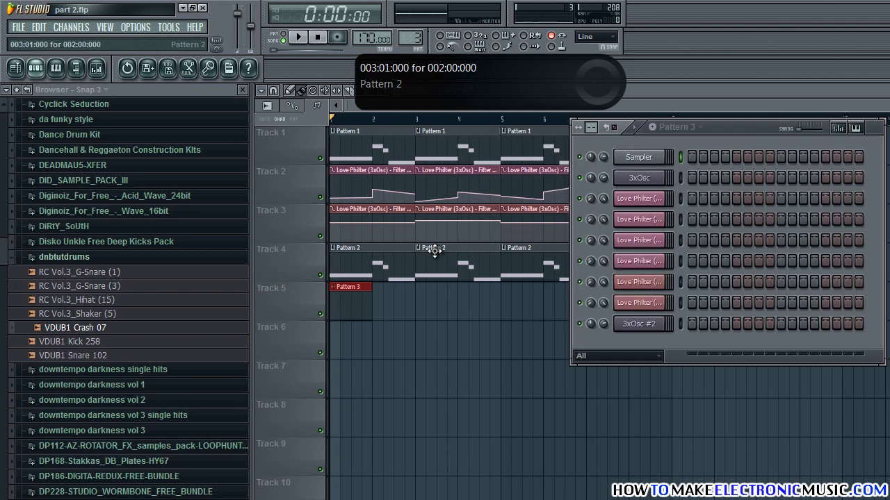
drag(731, 129, 503, 139)
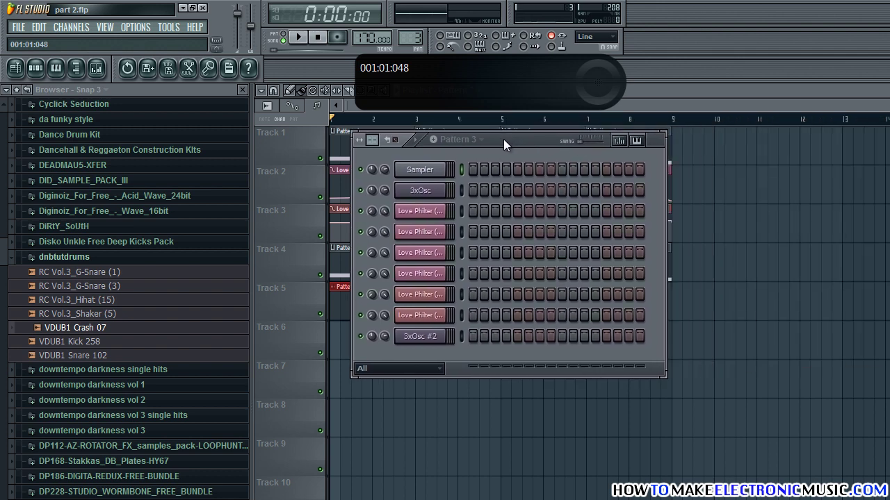
click(113, 342)
drag(111, 343, 424, 169)
click(116, 356)
drag(116, 359, 457, 179)
Add sampler channels for RC Vol.3_Shaker (5), Hihat (15), G-Snare (1) and G-Snare (3) below the snare channel
drag(136, 314, 459, 202)
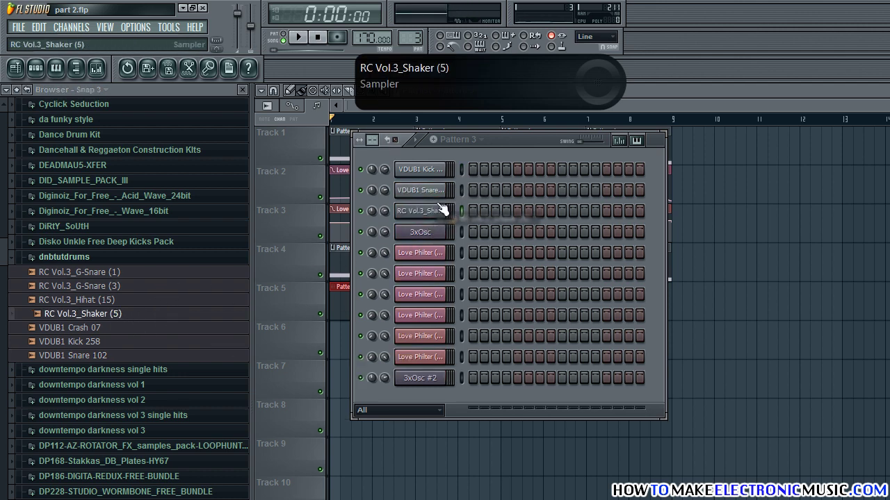
drag(118, 300, 457, 221)
drag(111, 272, 457, 243)
drag(125, 291, 458, 261)
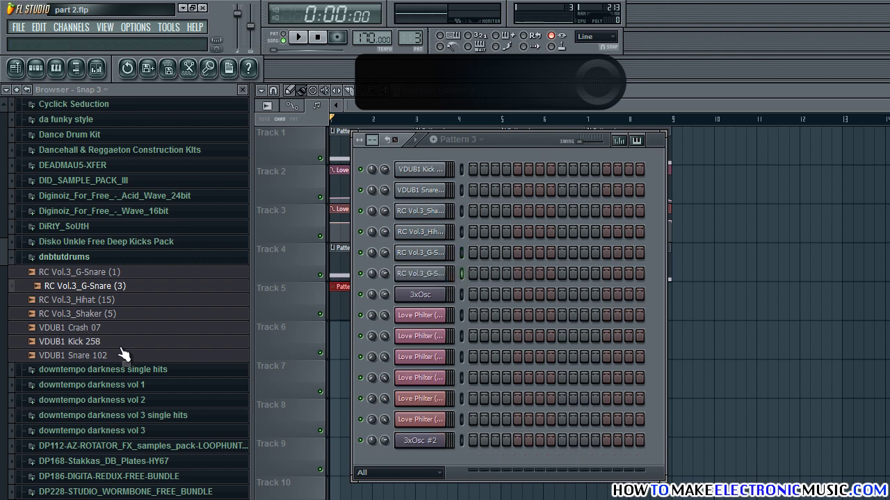
Add a VDUB1 Crash 07 channel below the ghost snares, and close the sample browser
drag(102, 328, 447, 302)
drag(460, 287, 458, 287)
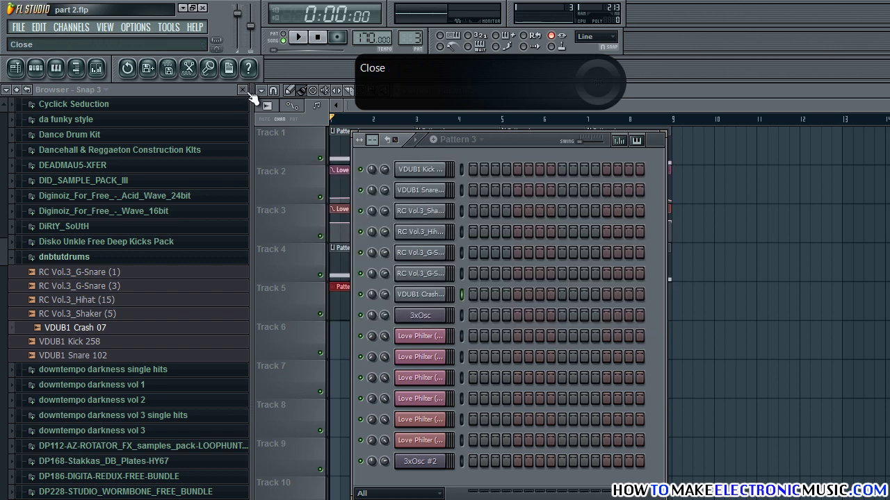
click(242, 90)
drag(274, 141, 488, 129)
key(F9)
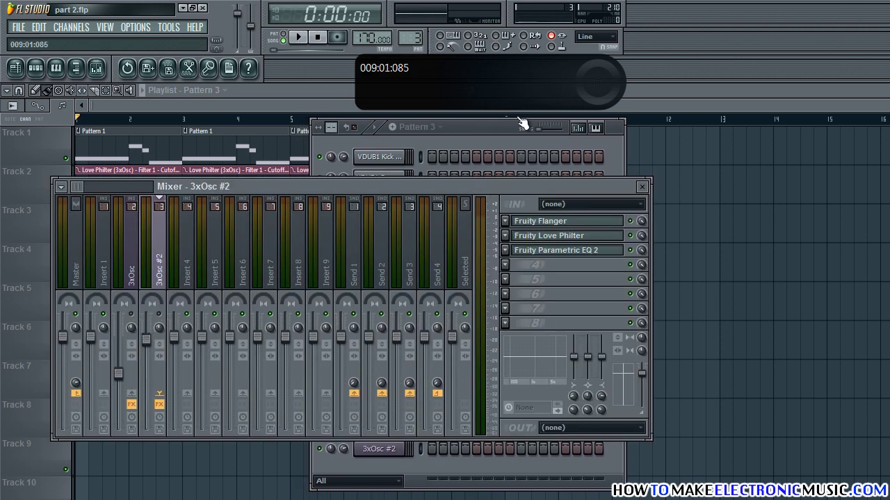
click(641, 186)
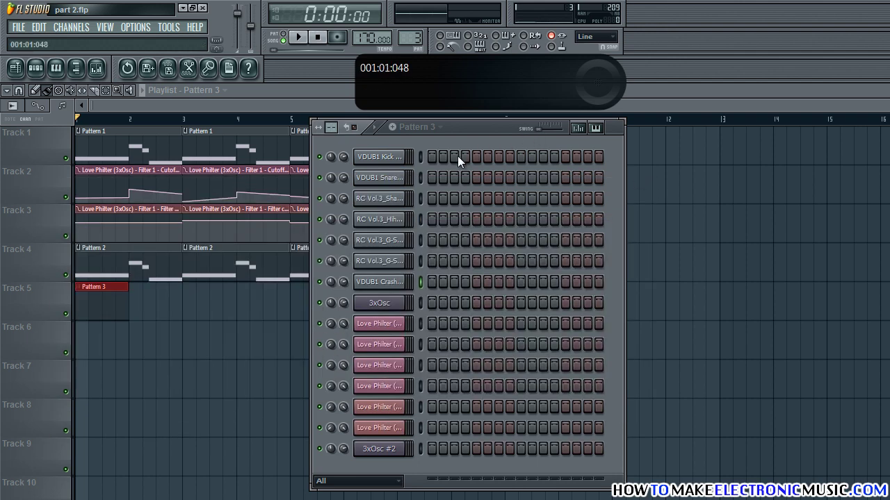
Place kick hits on steps 1 and 11 of Pattern 3 and audition the pattern
click(430, 157)
click(373, 127)
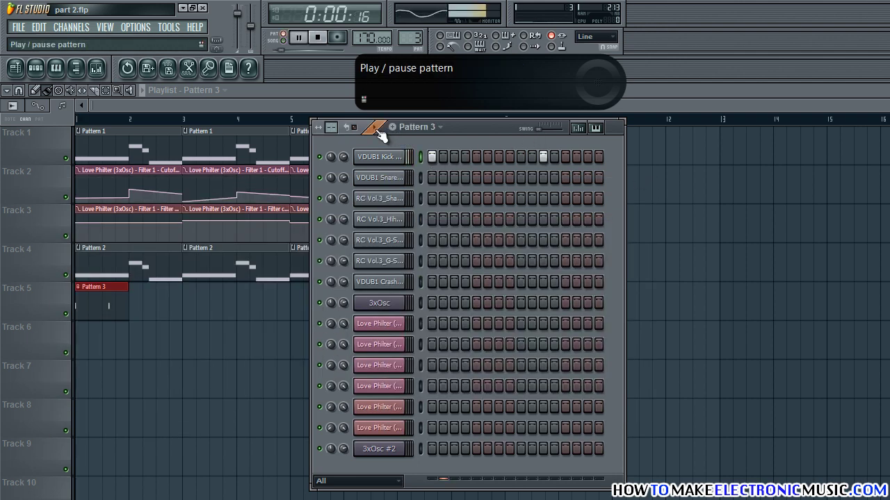
key(space)
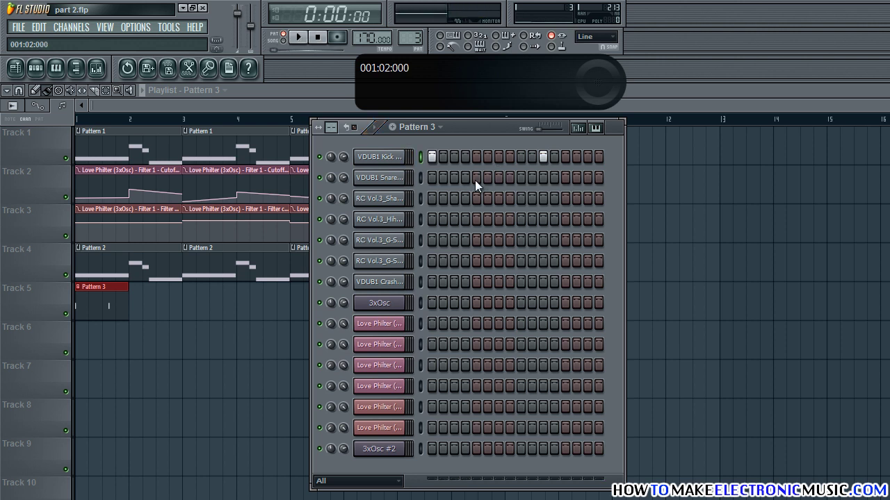
Place snare hits on steps 5 and 13 of Pattern 3 and audition the kick and snare beat
click(475, 178)
click(563, 178)
key(space)
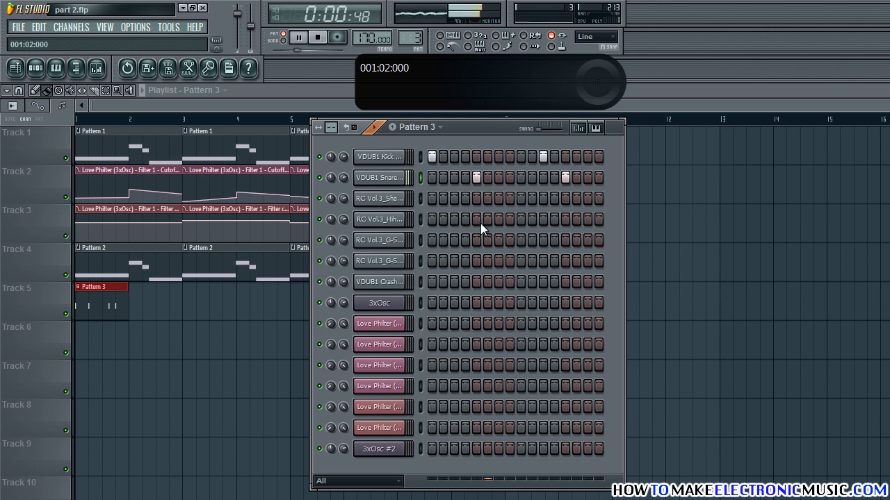
key(space)
Fill every 2 steps of the RC Vol.3_Shaker (5) channel in Pattern 3
right_click(398, 200)
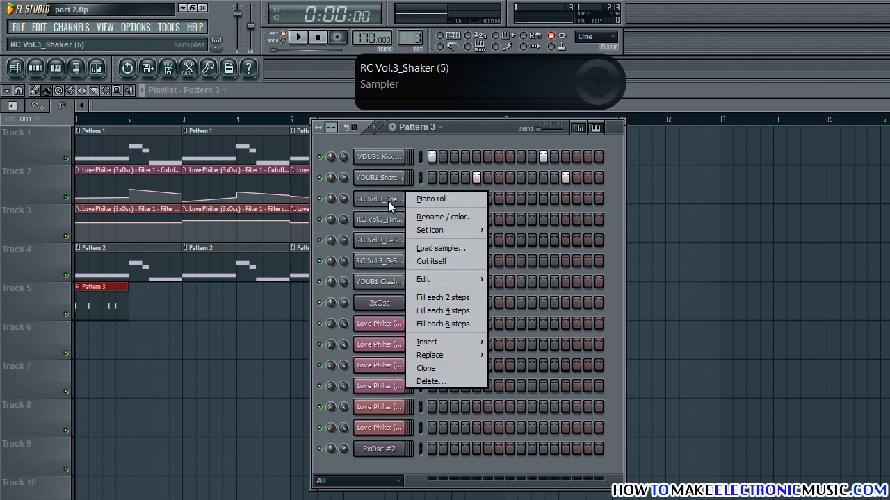
click(457, 298)
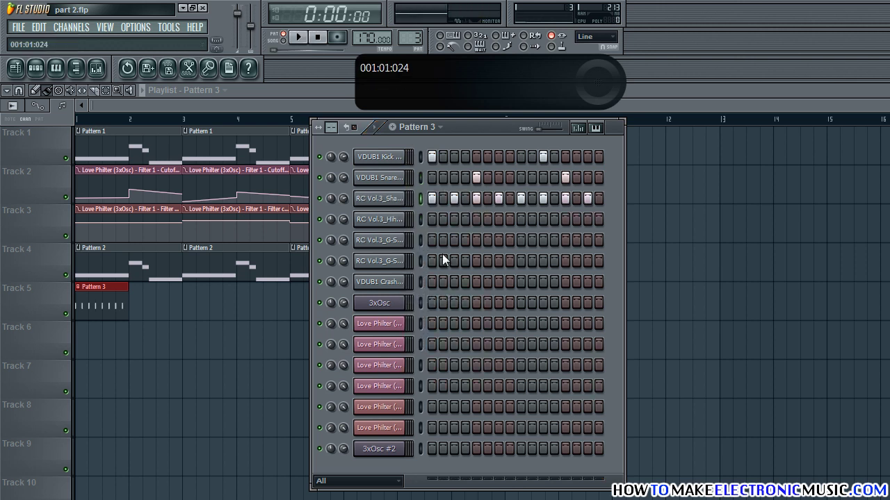
Lower the channel volume of the RC Vol.3_Shaker channel while Pattern 3 plays
key(space)
drag(344, 200, 349, 218)
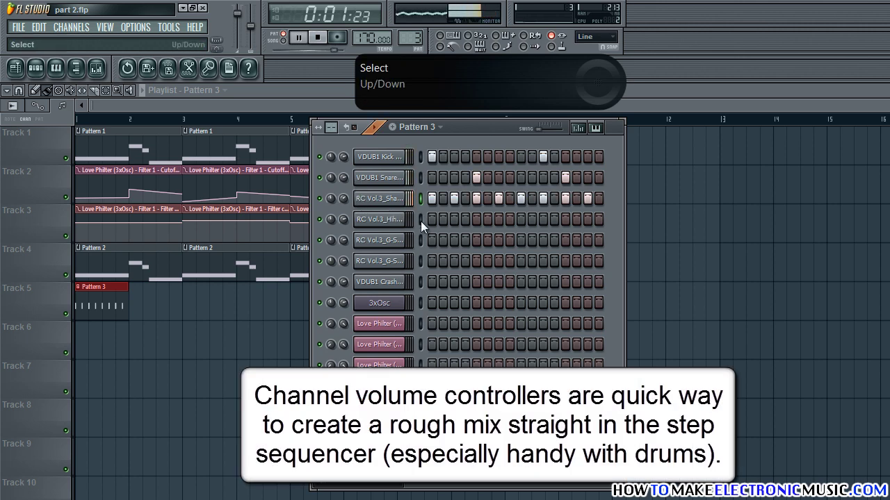
key(space)
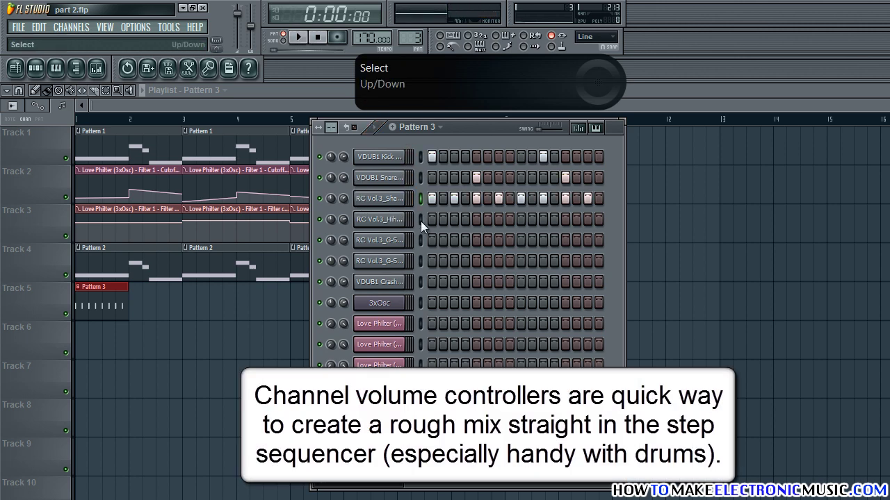
Place a hi-hat hit on step 10 of Pattern 3 and raise that channel's volume to about 88% during playback
click(533, 220)
key(space)
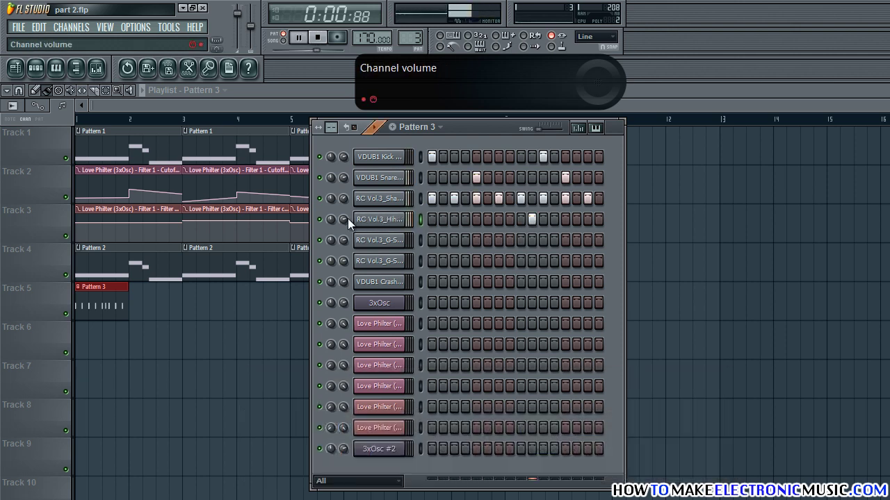
drag(348, 218, 350, 201)
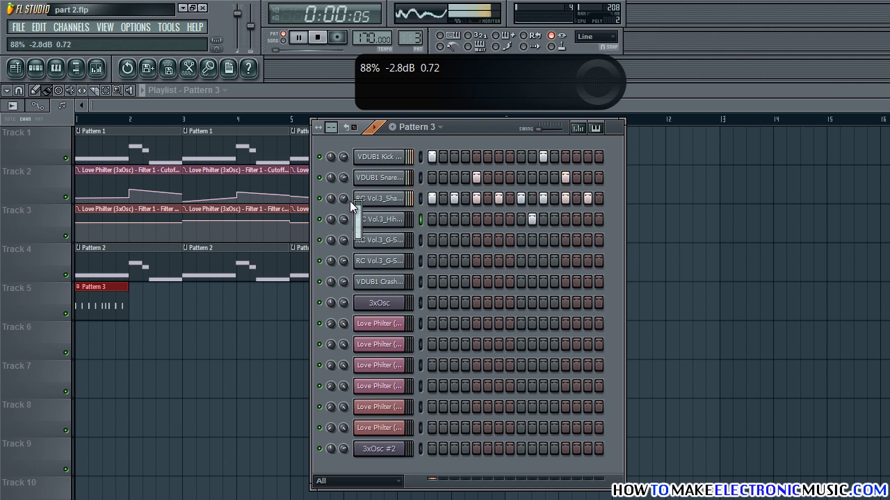
key(space)
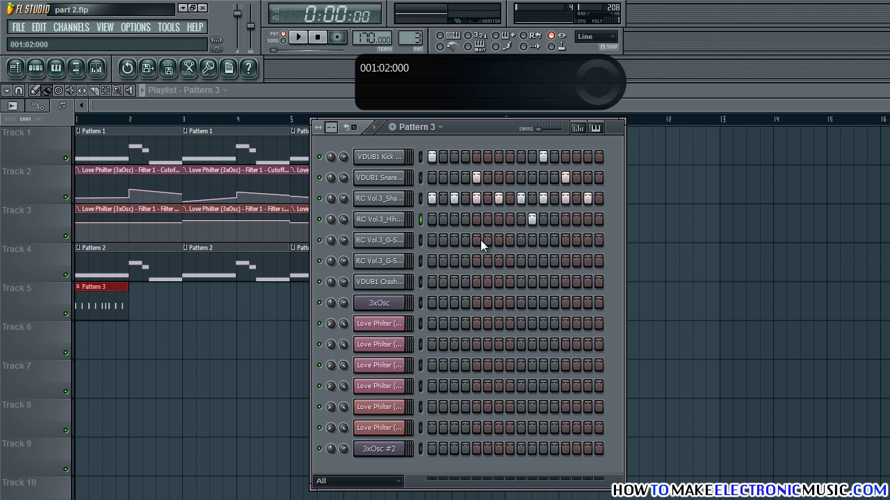
Place a hit on step 4 of the first ghost snare channel and raise its volume to 100% during playback
click(466, 241)
key(space)
drag(344, 237, 364, 181)
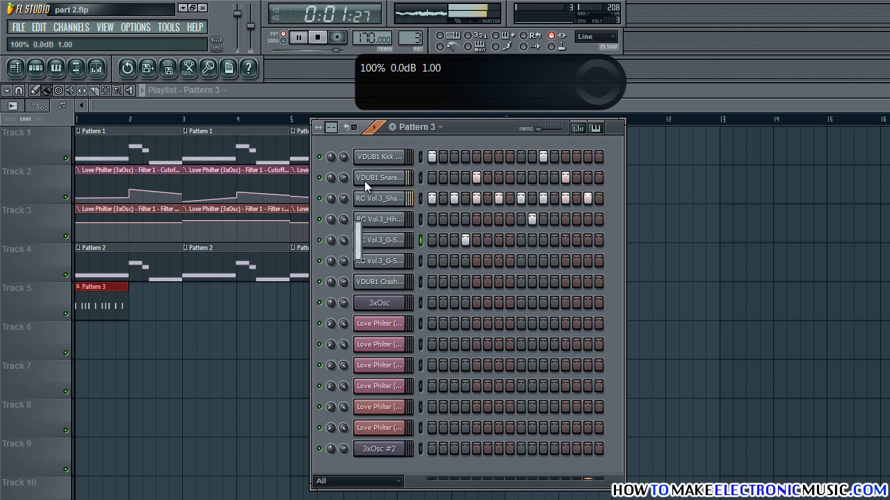
key(space)
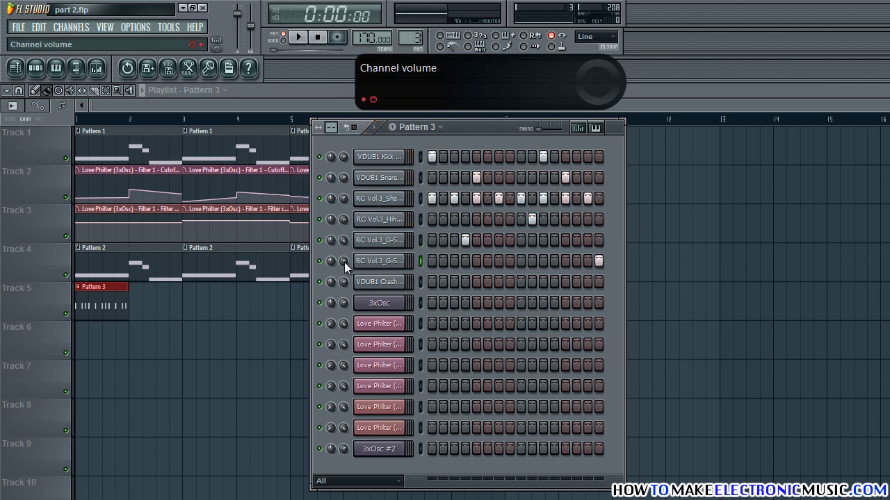
Place a hit on step 16 of the second ghost snare channel and lower its volume during playback
key(space)
drag(344, 262, 349, 289)
key(space)
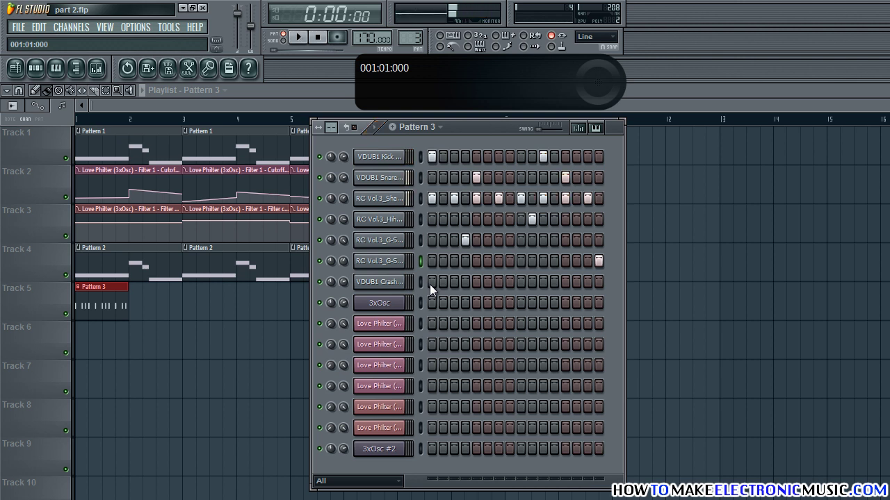
Place a VDUB1 Crash hit on step 1 of Pattern 3, lower the crash channel's volume, and audition the pattern
click(432, 283)
drag(343, 282, 355, 317)
key(space)
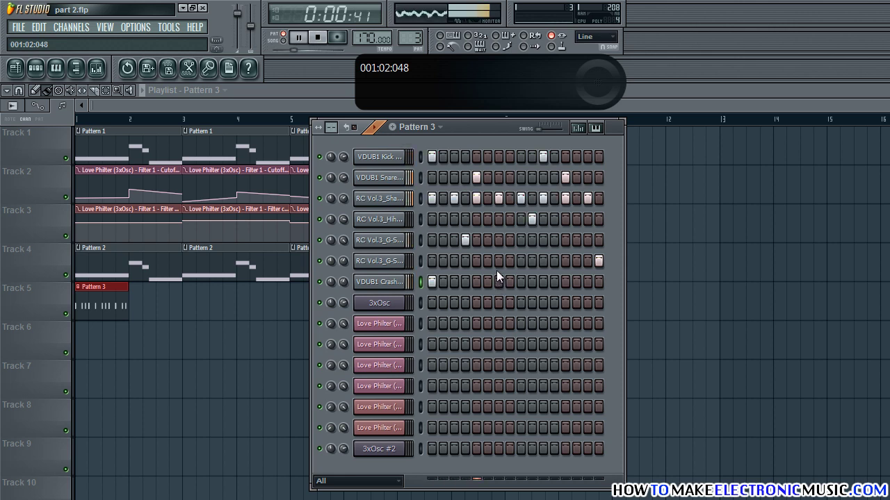
key(space)
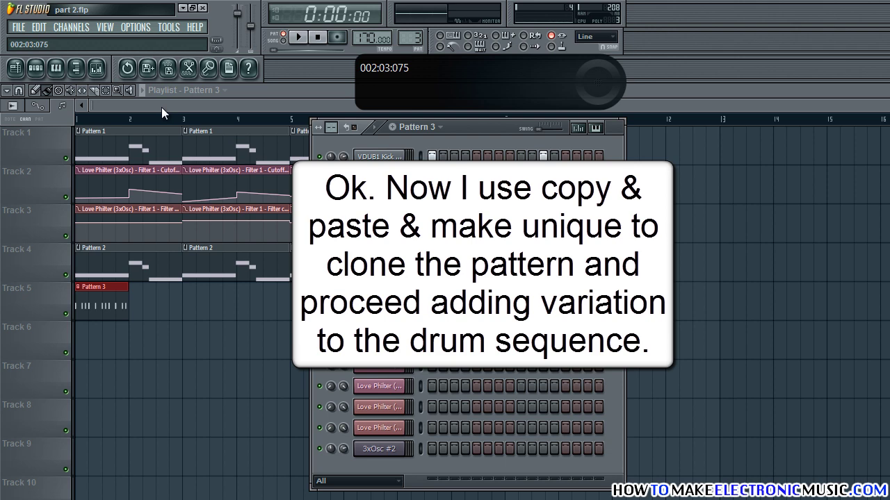
Clone Pattern 3 as a unique clip at bar 2 of Track 5 and open the clone for editing
click(161, 107)
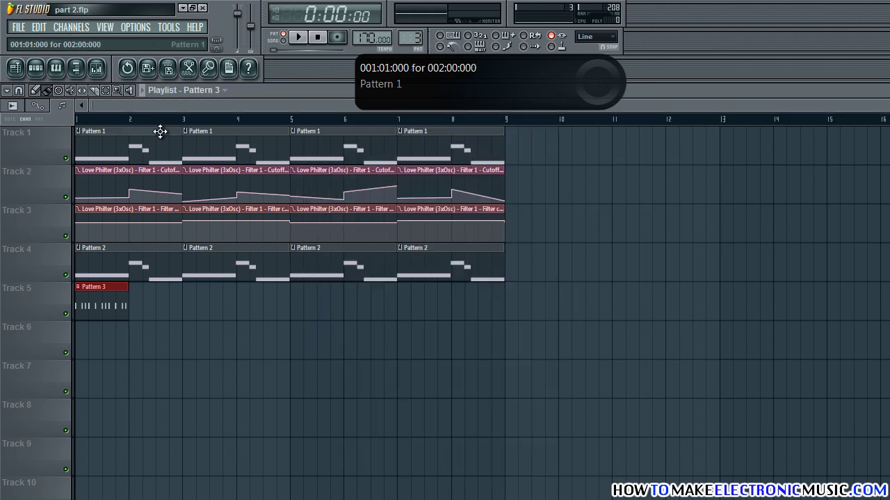
click(133, 297)
click(132, 288)
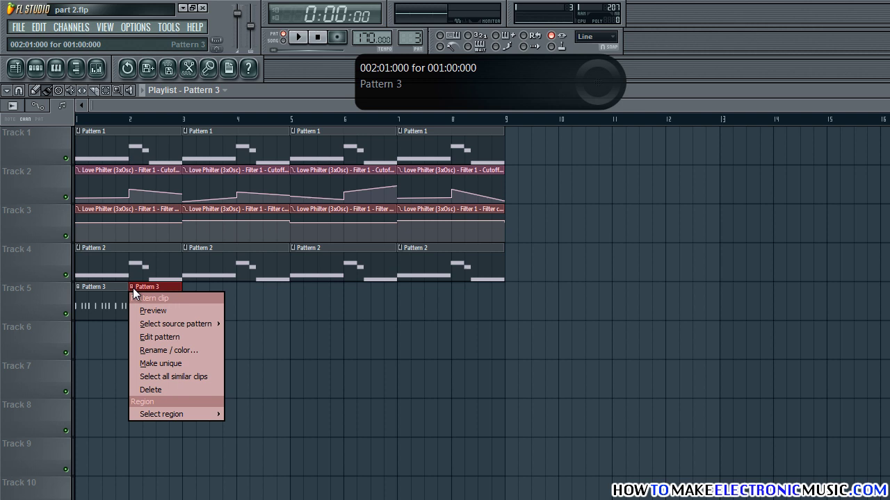
click(170, 363)
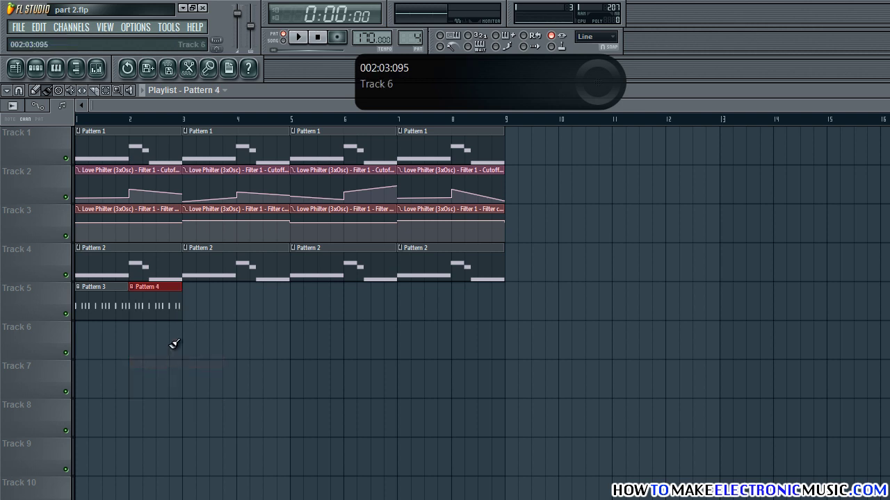
double_click(164, 297)
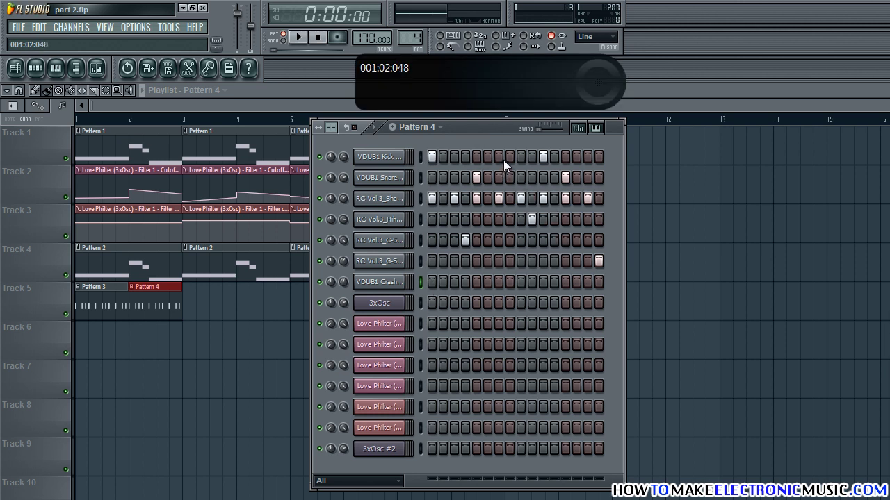
Remove the crash hit and add a kick on step 7 in Pattern 4, auditioning it alone and within the song
click(373, 128)
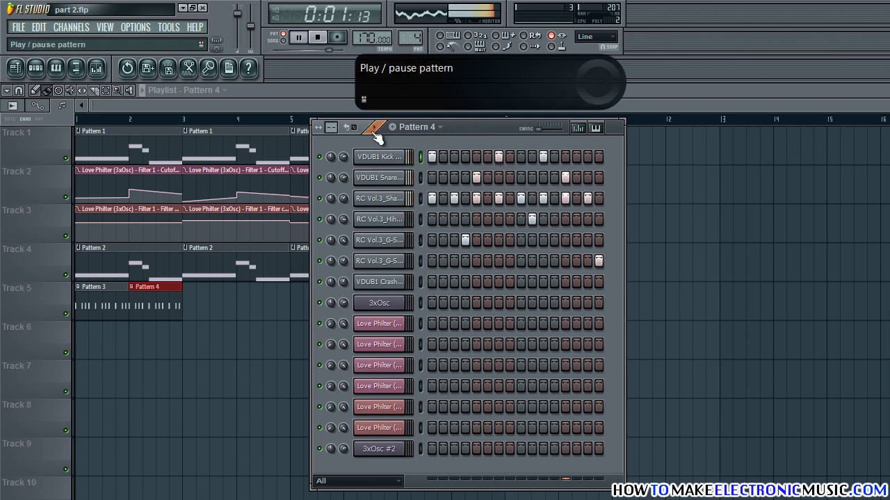
key(space)
click(82, 123)
key(l)
key(space)
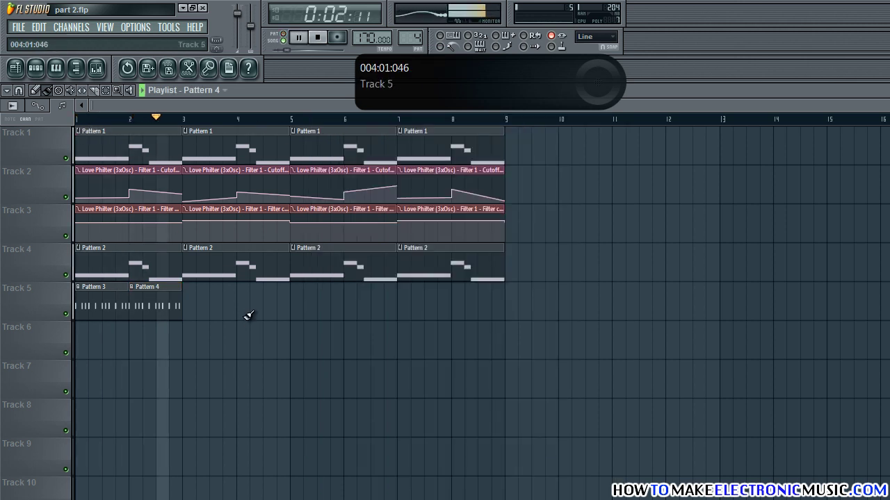
key(space)
Clone Pattern 4 as a unique clip at bar 3 of Track 5 and open the clone for editing
click(187, 305)
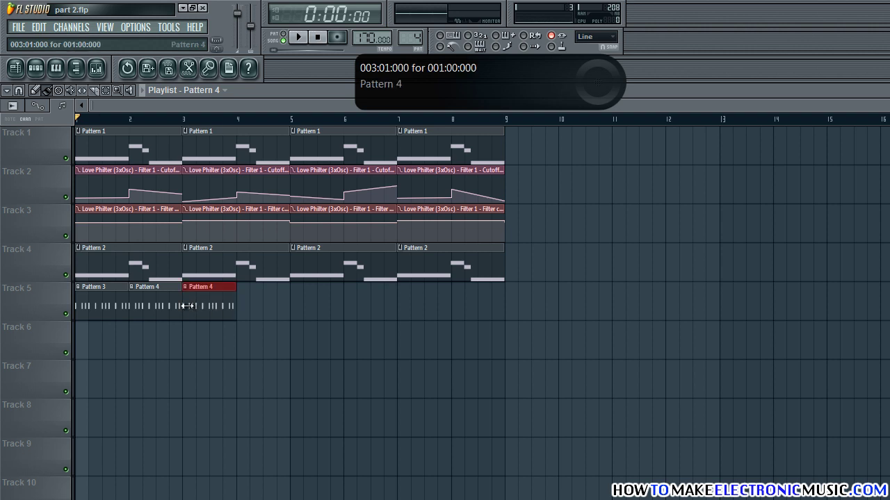
click(185, 289)
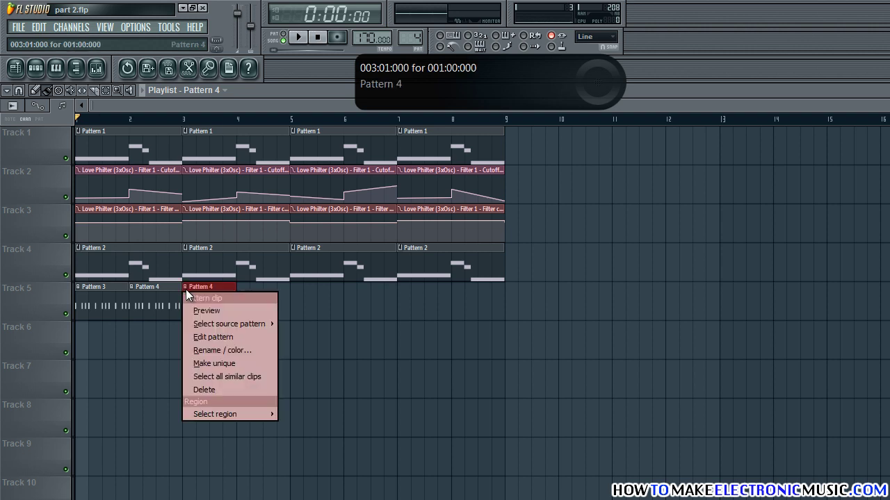
click(233, 362)
double_click(214, 312)
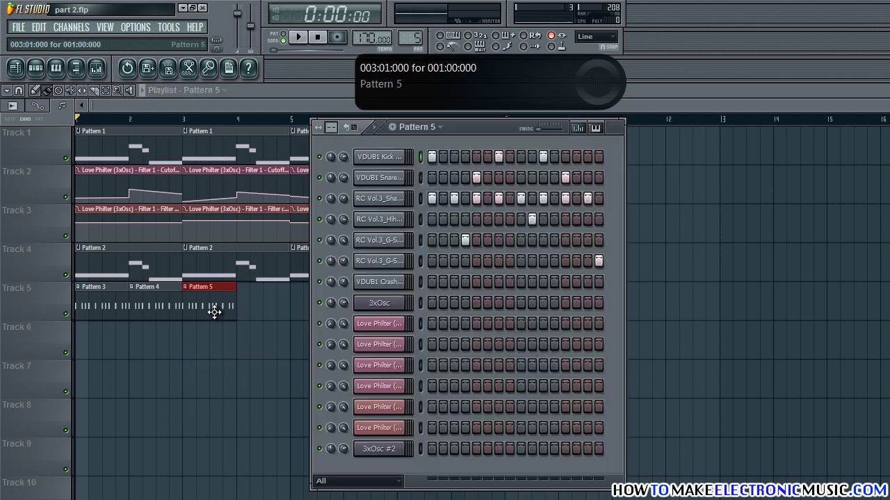
Remove the kick hit on step 7 of Pattern 5 and audition the pattern
click(499, 159)
click(375, 128)
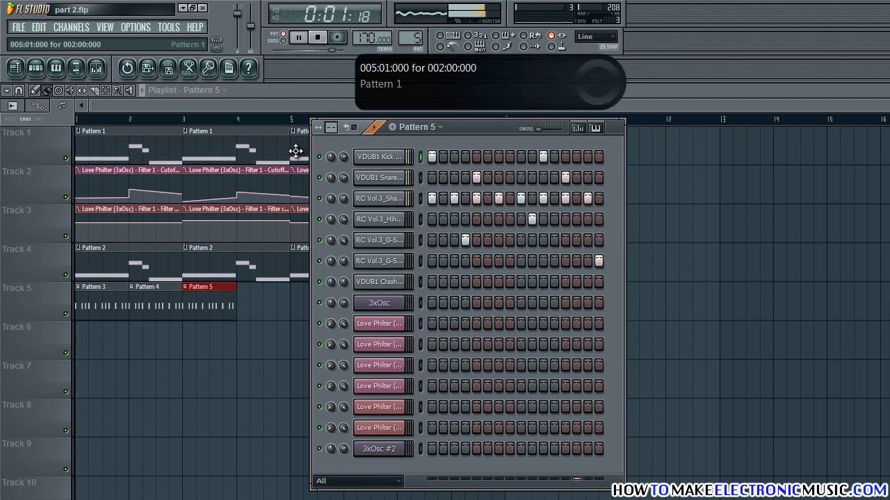
key(space)
Clone Pattern 5 as a unique clip at bar 4 of Track 5 and open the clone for editing
click(268, 120)
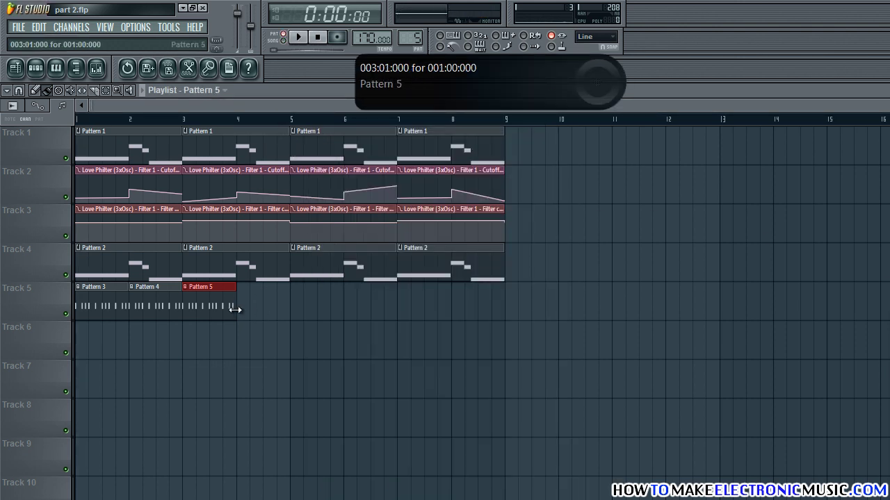
click(255, 304)
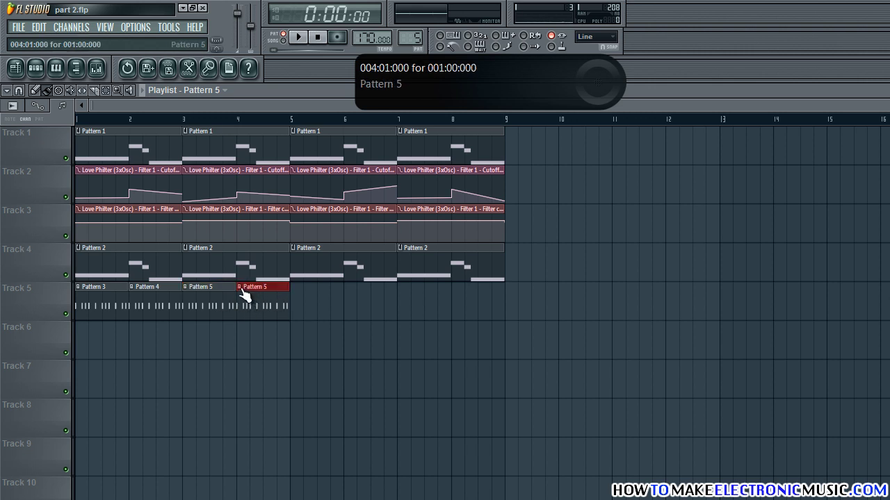
click(241, 288)
click(274, 363)
double_click(264, 311)
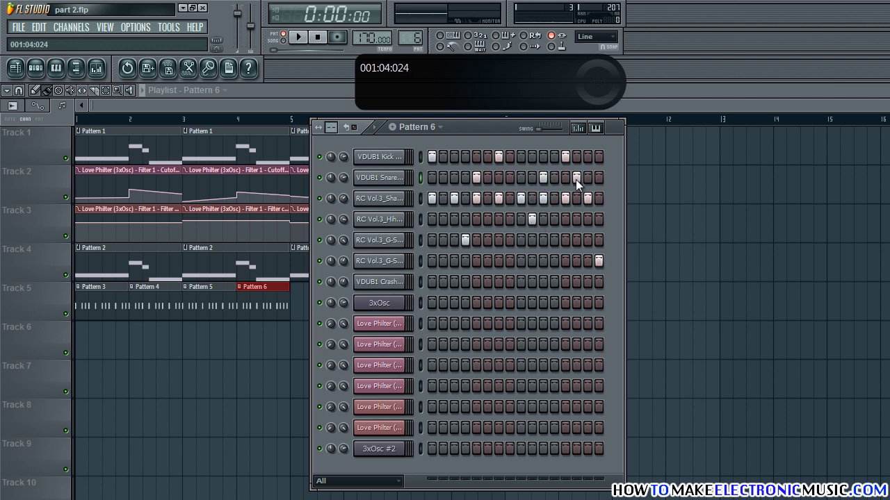
Set Pattern 6 kicks to steps 1, 7 and 13 and snares to steps 5, 11, 14 and 16, and audition it within the song
click(597, 177)
click(375, 128)
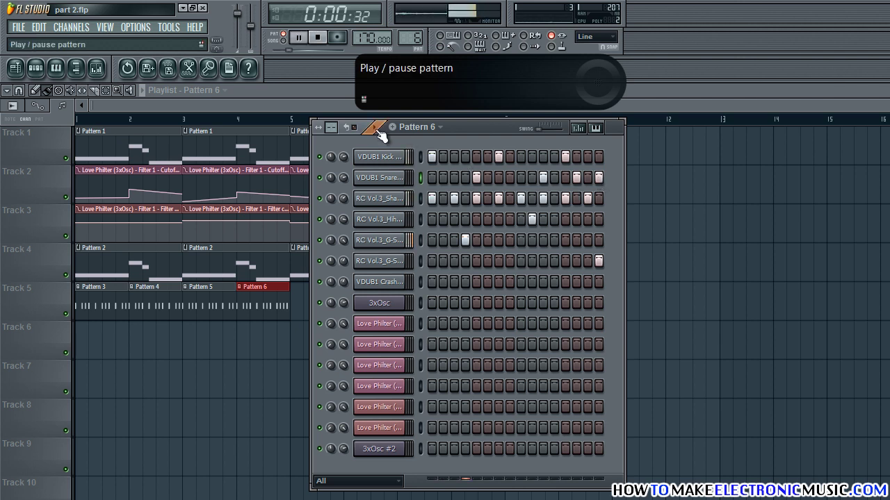
click(377, 131)
click(292, 110)
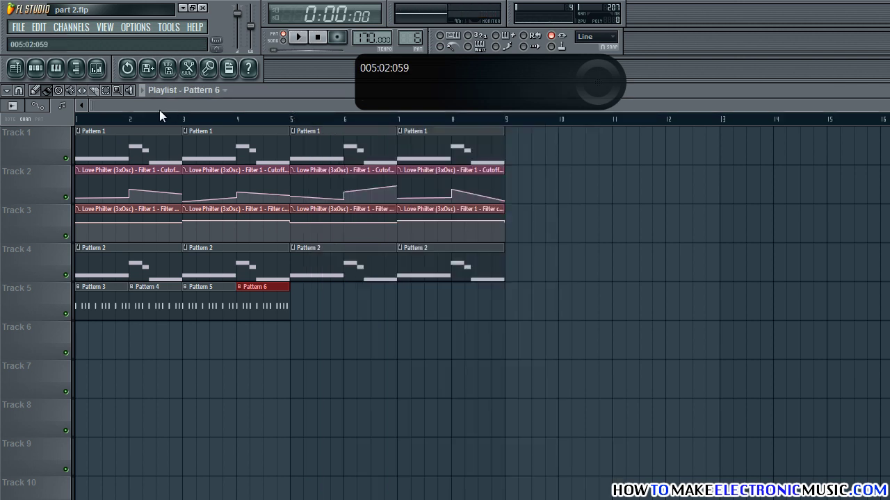
key(space)
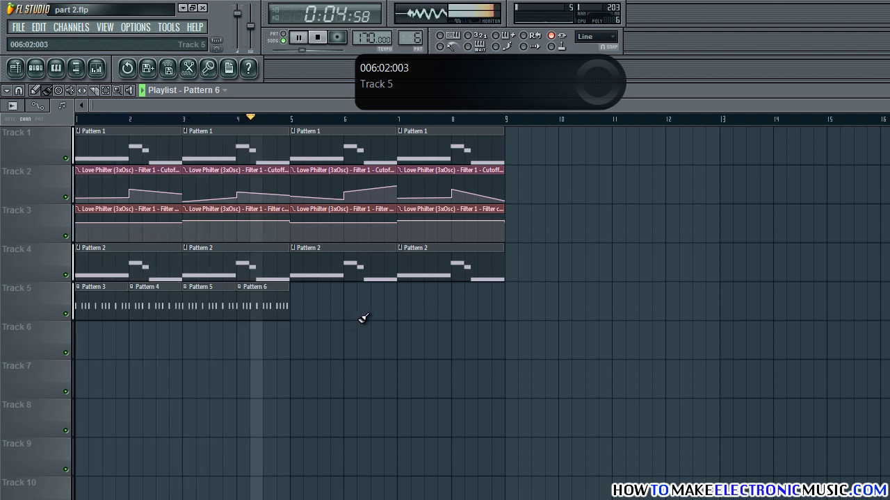
key(space)
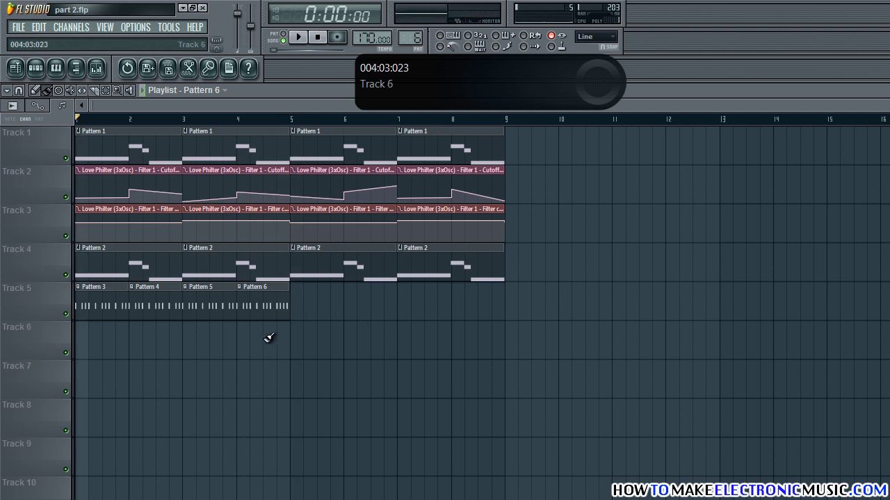
Place Pattern 5 clips at bars 5, 6 and 7 of Track 5 and play the song from late in bar 4
click(202, 302)
click(306, 303)
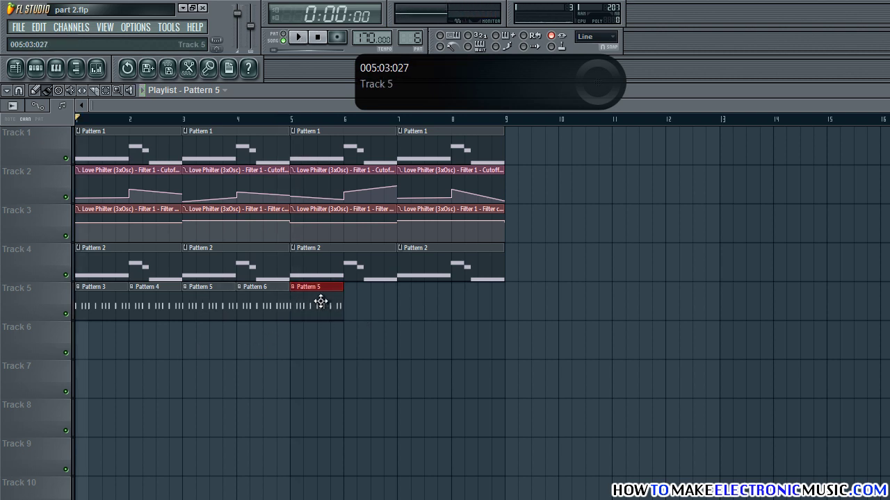
click(347, 303)
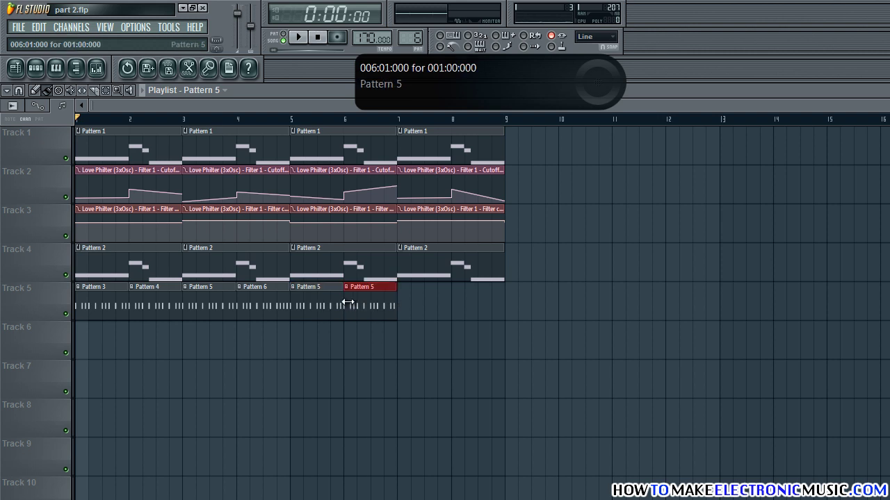
click(406, 297)
click(278, 119)
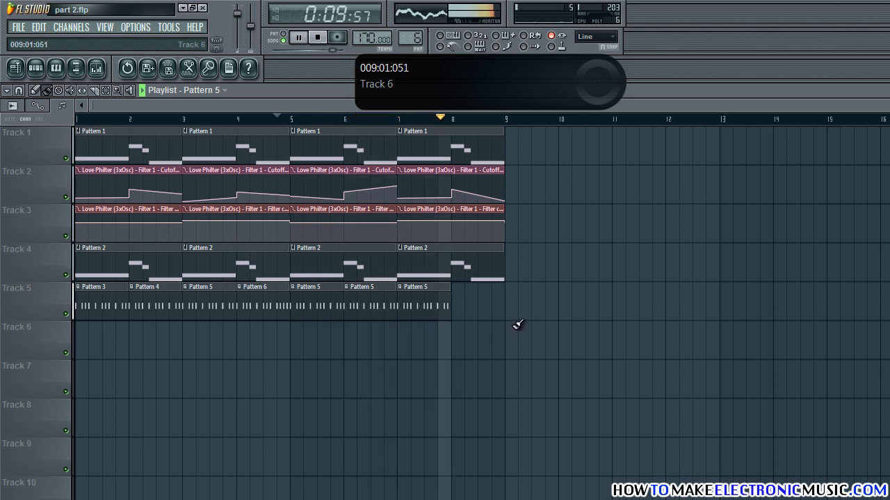
key(space)
Clone Pattern 5 as a unique clip at bar 8 of Track 5 and open the clone for editing
click(457, 300)
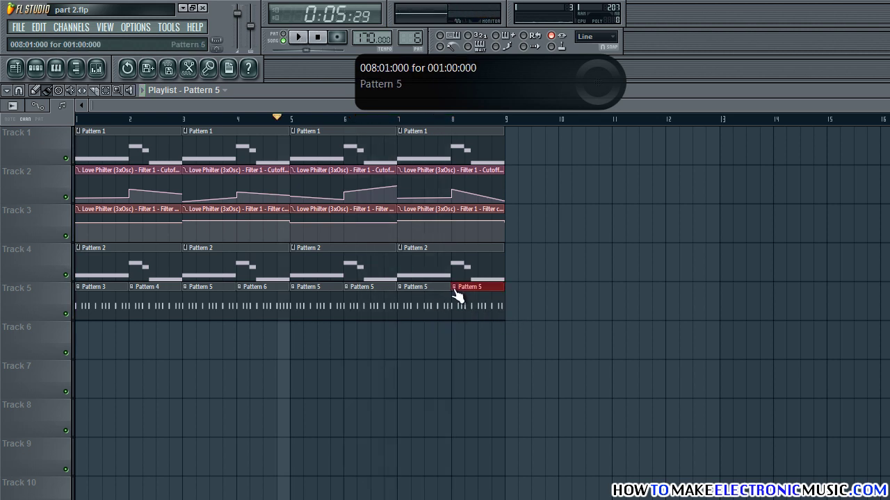
click(455, 288)
click(486, 362)
double_click(481, 306)
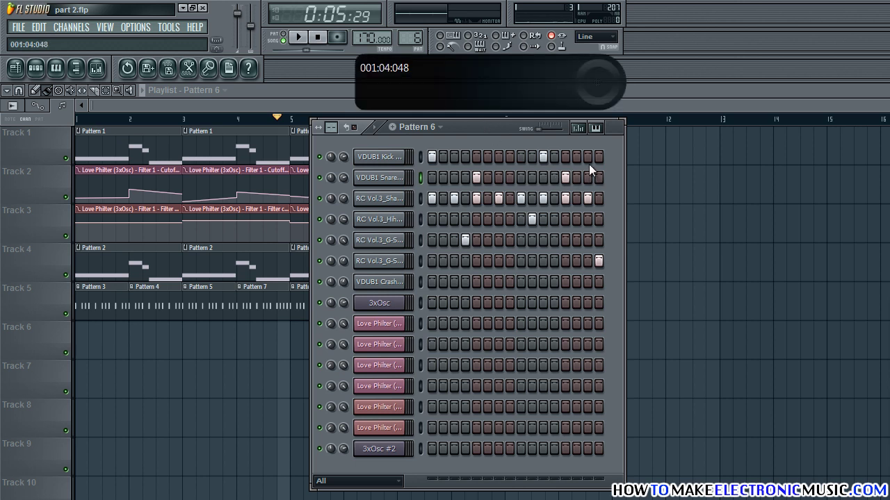
Add a kick on step 15 and snares on steps 8 and 14, replace the step 15 shaker with steps 14 and 16, and audition
click(522, 179)
click(379, 128)
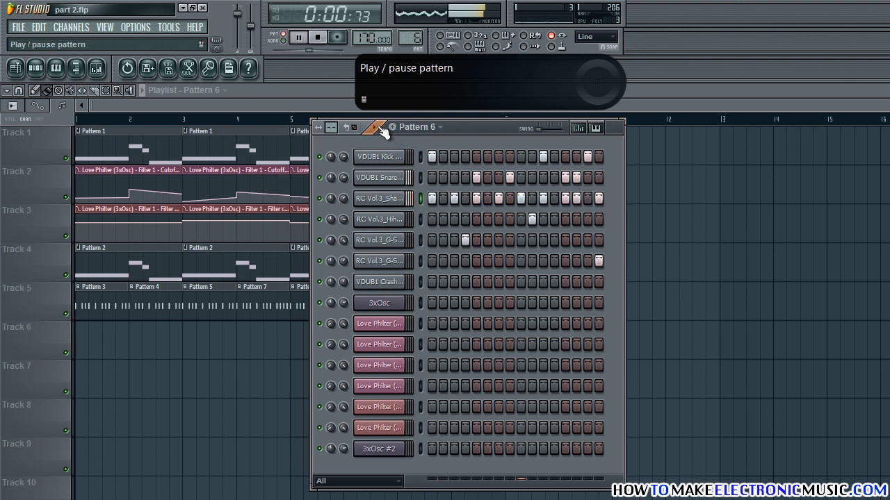
click(381, 130)
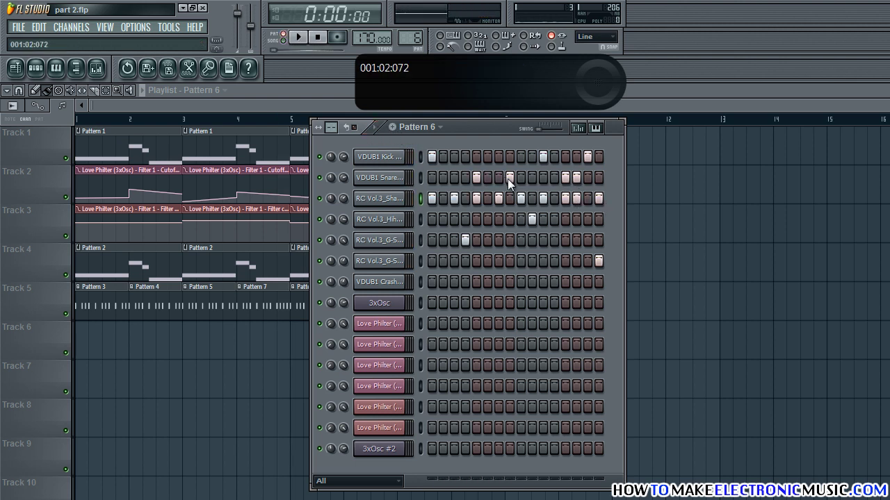
Move the snare hit from step 8 to step 9 in the bar 8 pattern and audition it
click(508, 178)
click(518, 178)
click(376, 130)
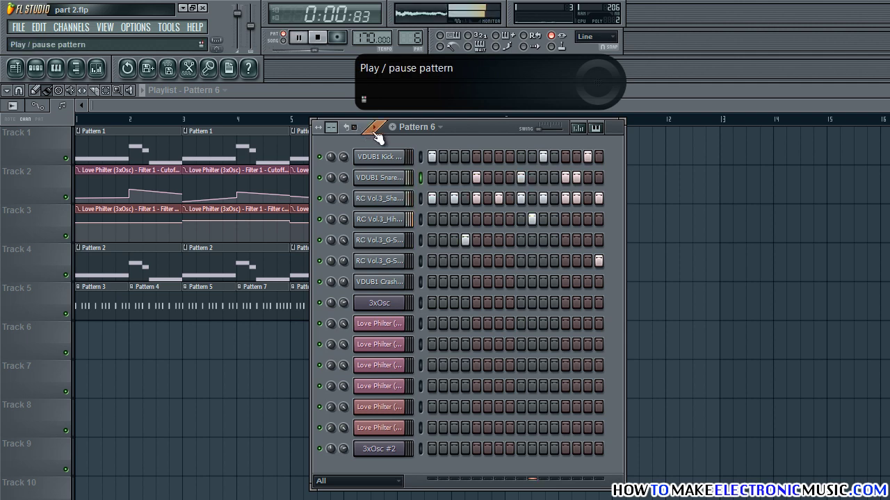
Stop the pattern audition and play the full eight-bar arrangement in song mode from bar 1
click(376, 130)
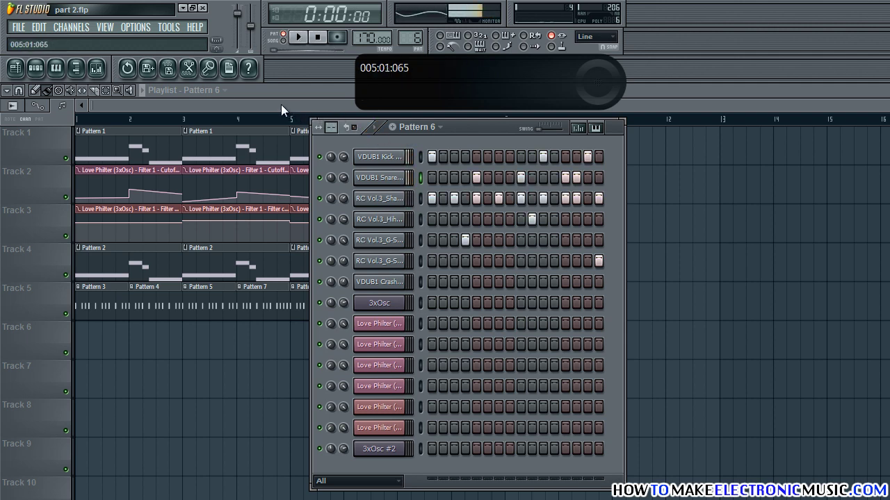
click(280, 103)
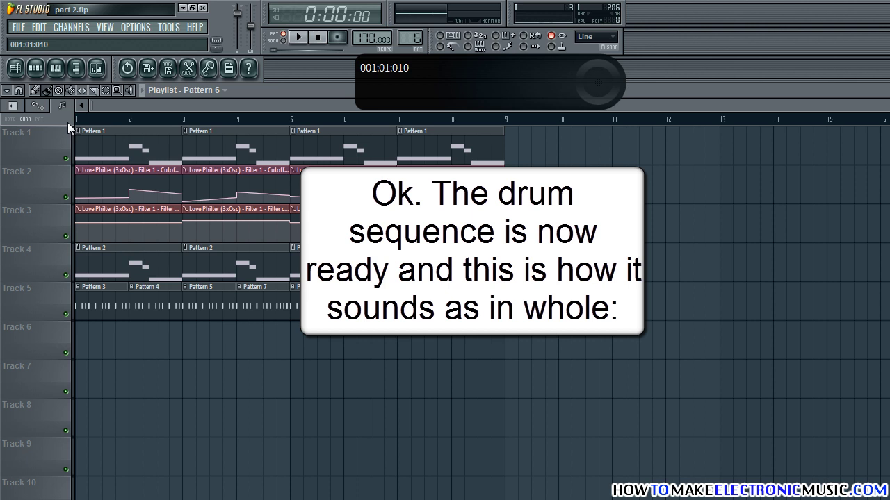
click(79, 119)
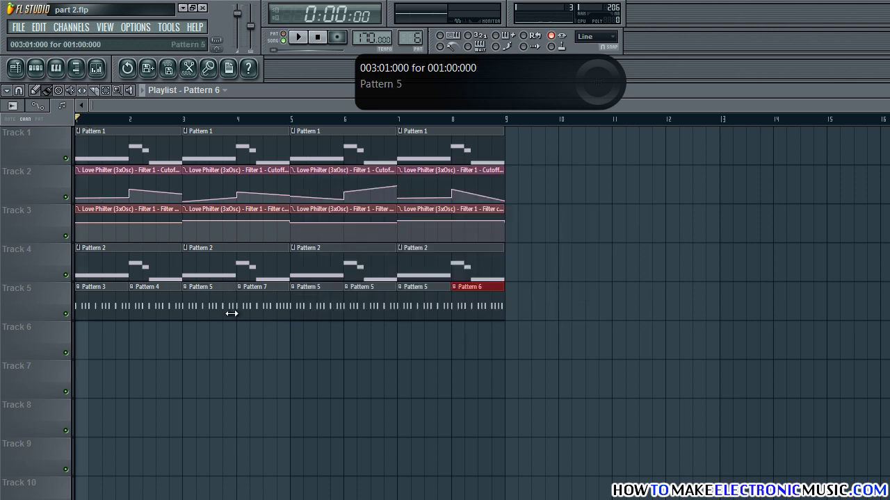
key(space)
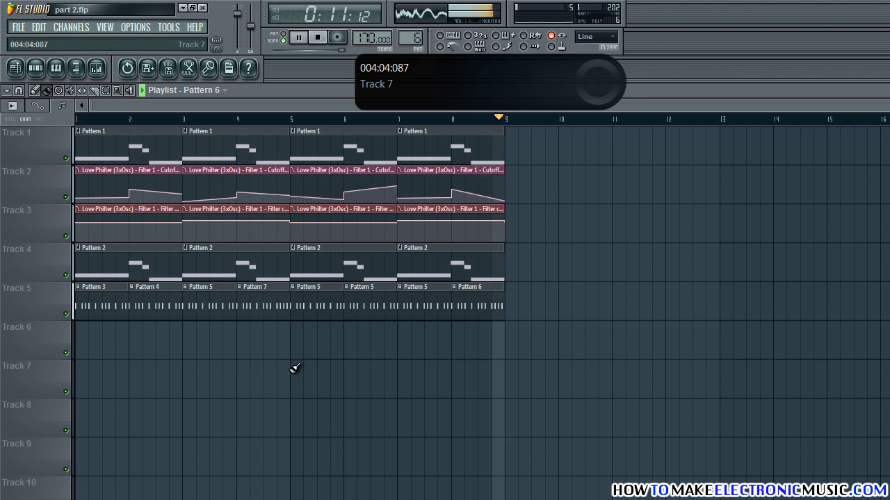
key(space)
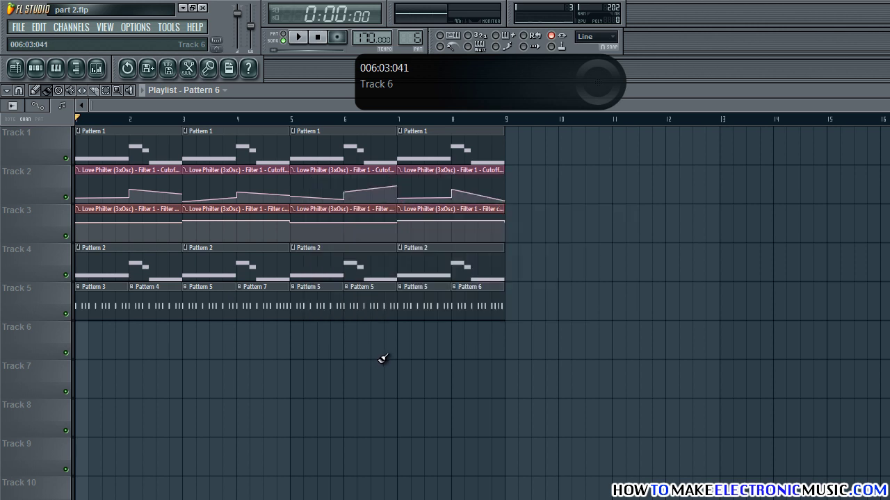
Pull the 3xOsc #2 and 3xOsc mixer track volumes all the way down to silence both basses
key(F9)
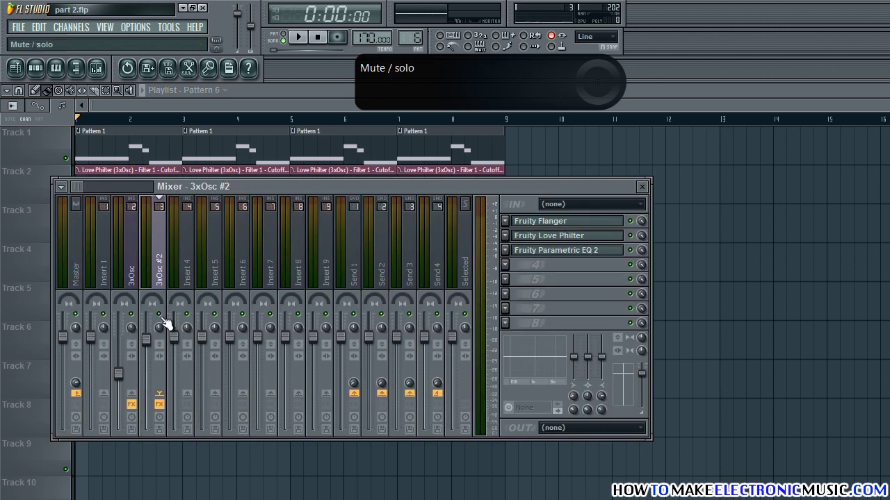
drag(146, 340, 147, 425)
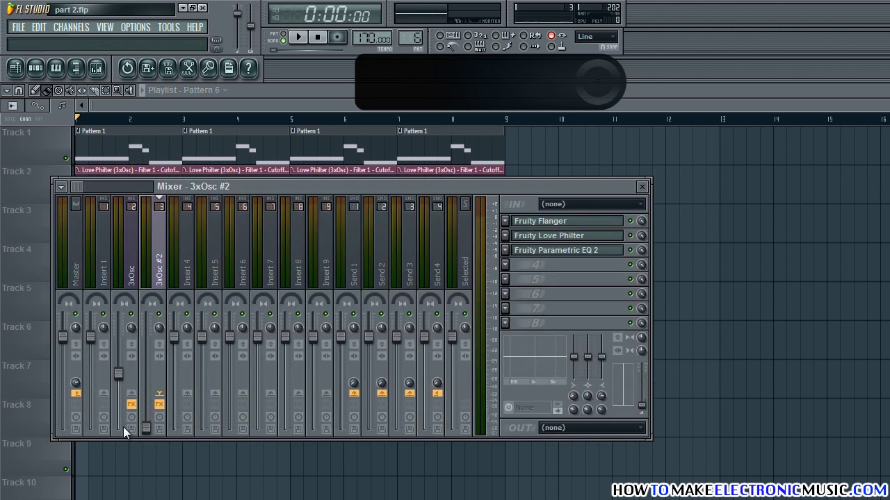
drag(118, 374, 118, 427)
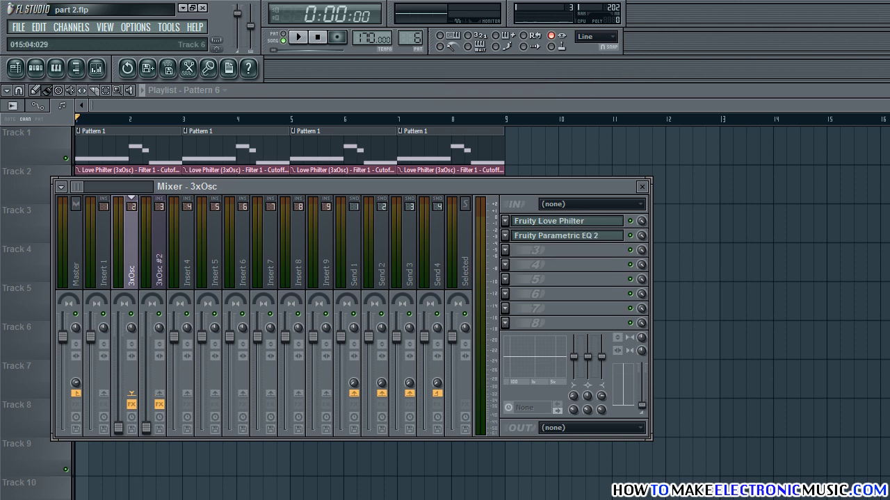
drag(409, 189, 430, 187)
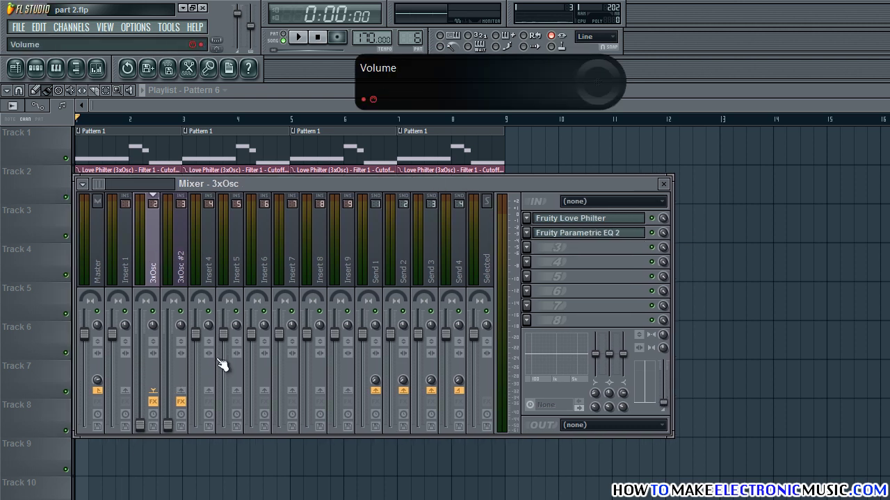
With the song playing, raise the 3xOsc volume to about 40% of its fader travel and 3xOsc #2 to about two thirds
key(space)
drag(143, 423, 146, 412)
drag(143, 381, 142, 339)
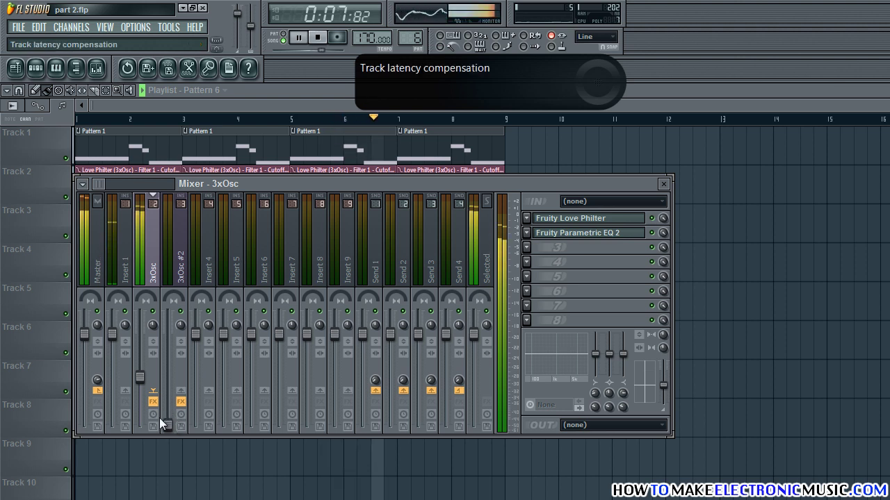
drag(171, 427, 156, 284)
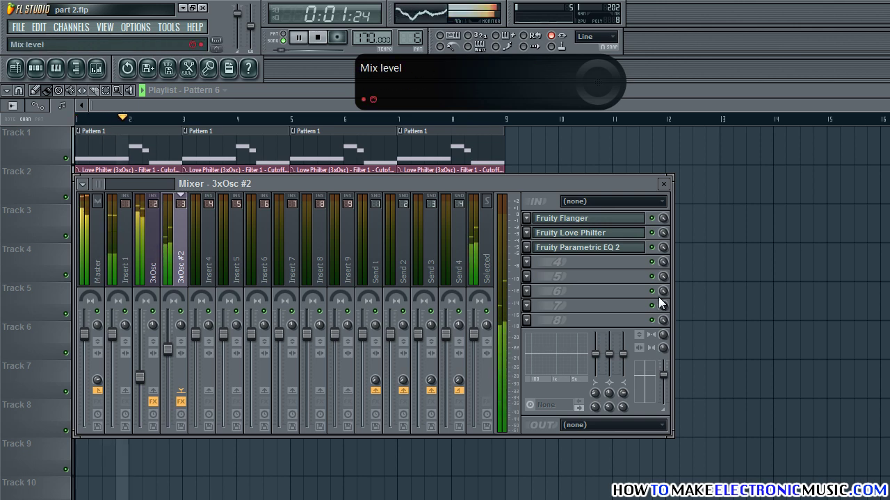
Close the mixer and listen to the rebalanced drums and basses together, stopping playback at the end
click(664, 183)
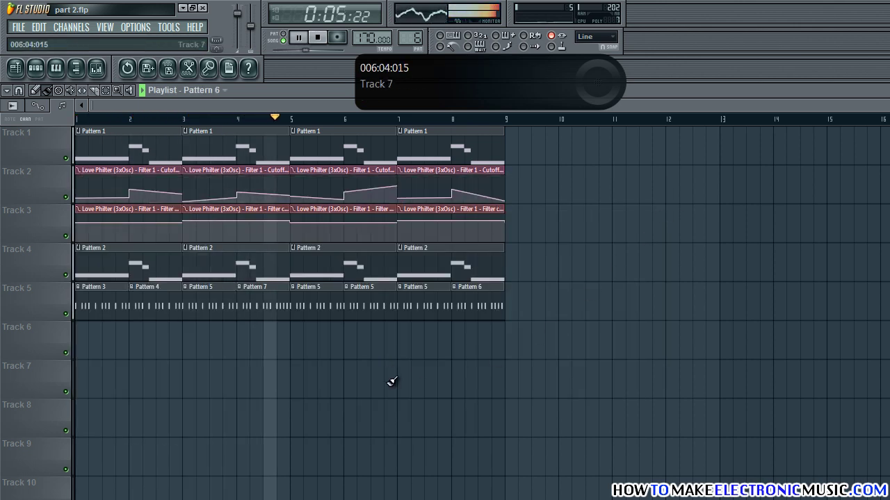
key(space)
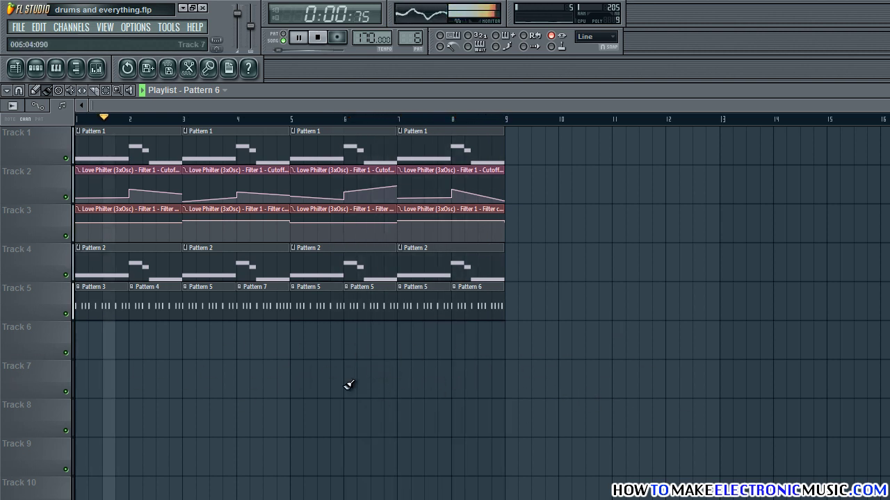
key(space)
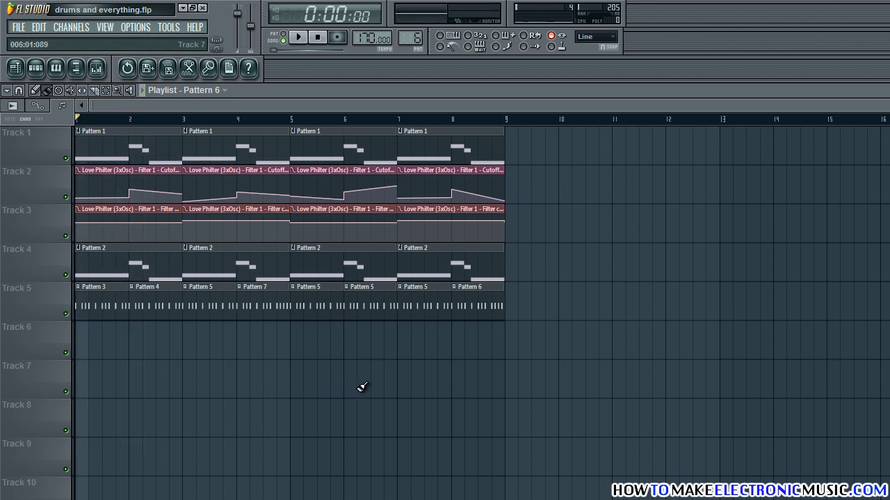